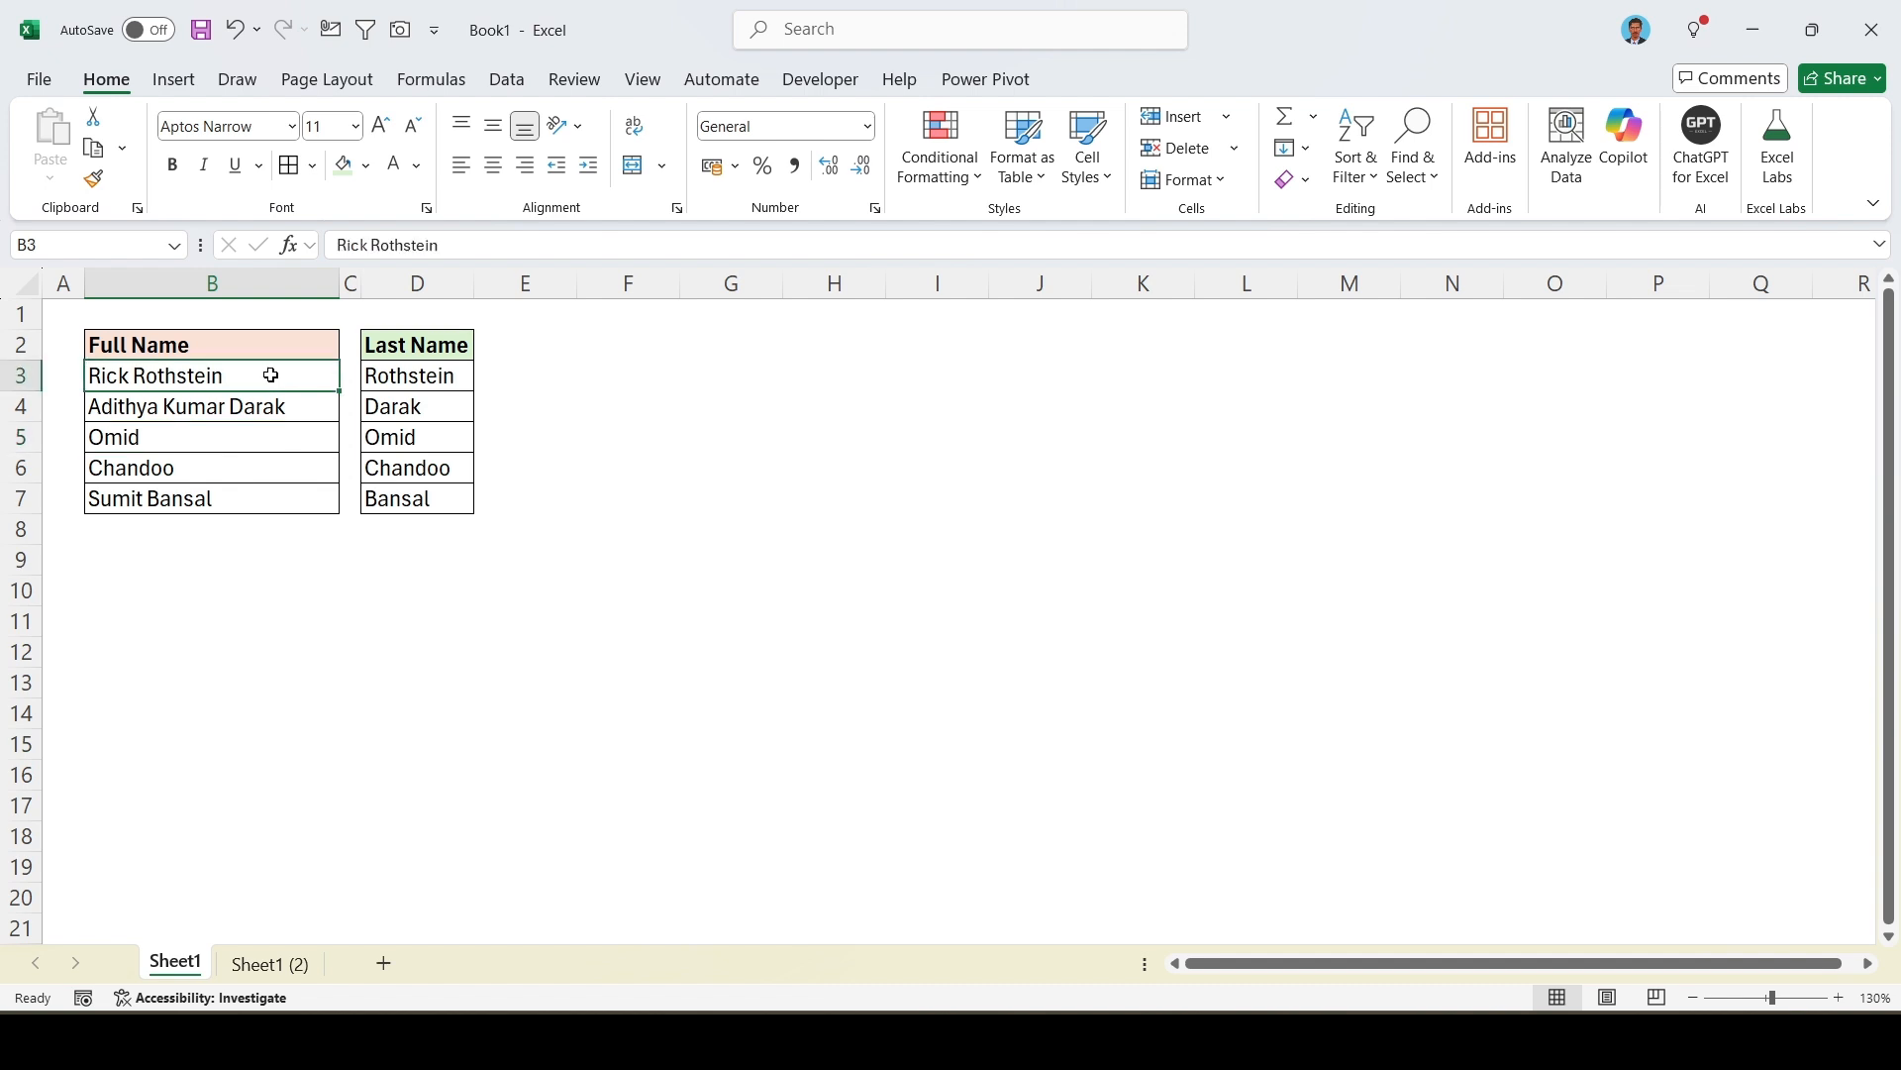
# - Clear the existing formulas from the Last Name cells D3:D7
pyautogui.click(280, 400)
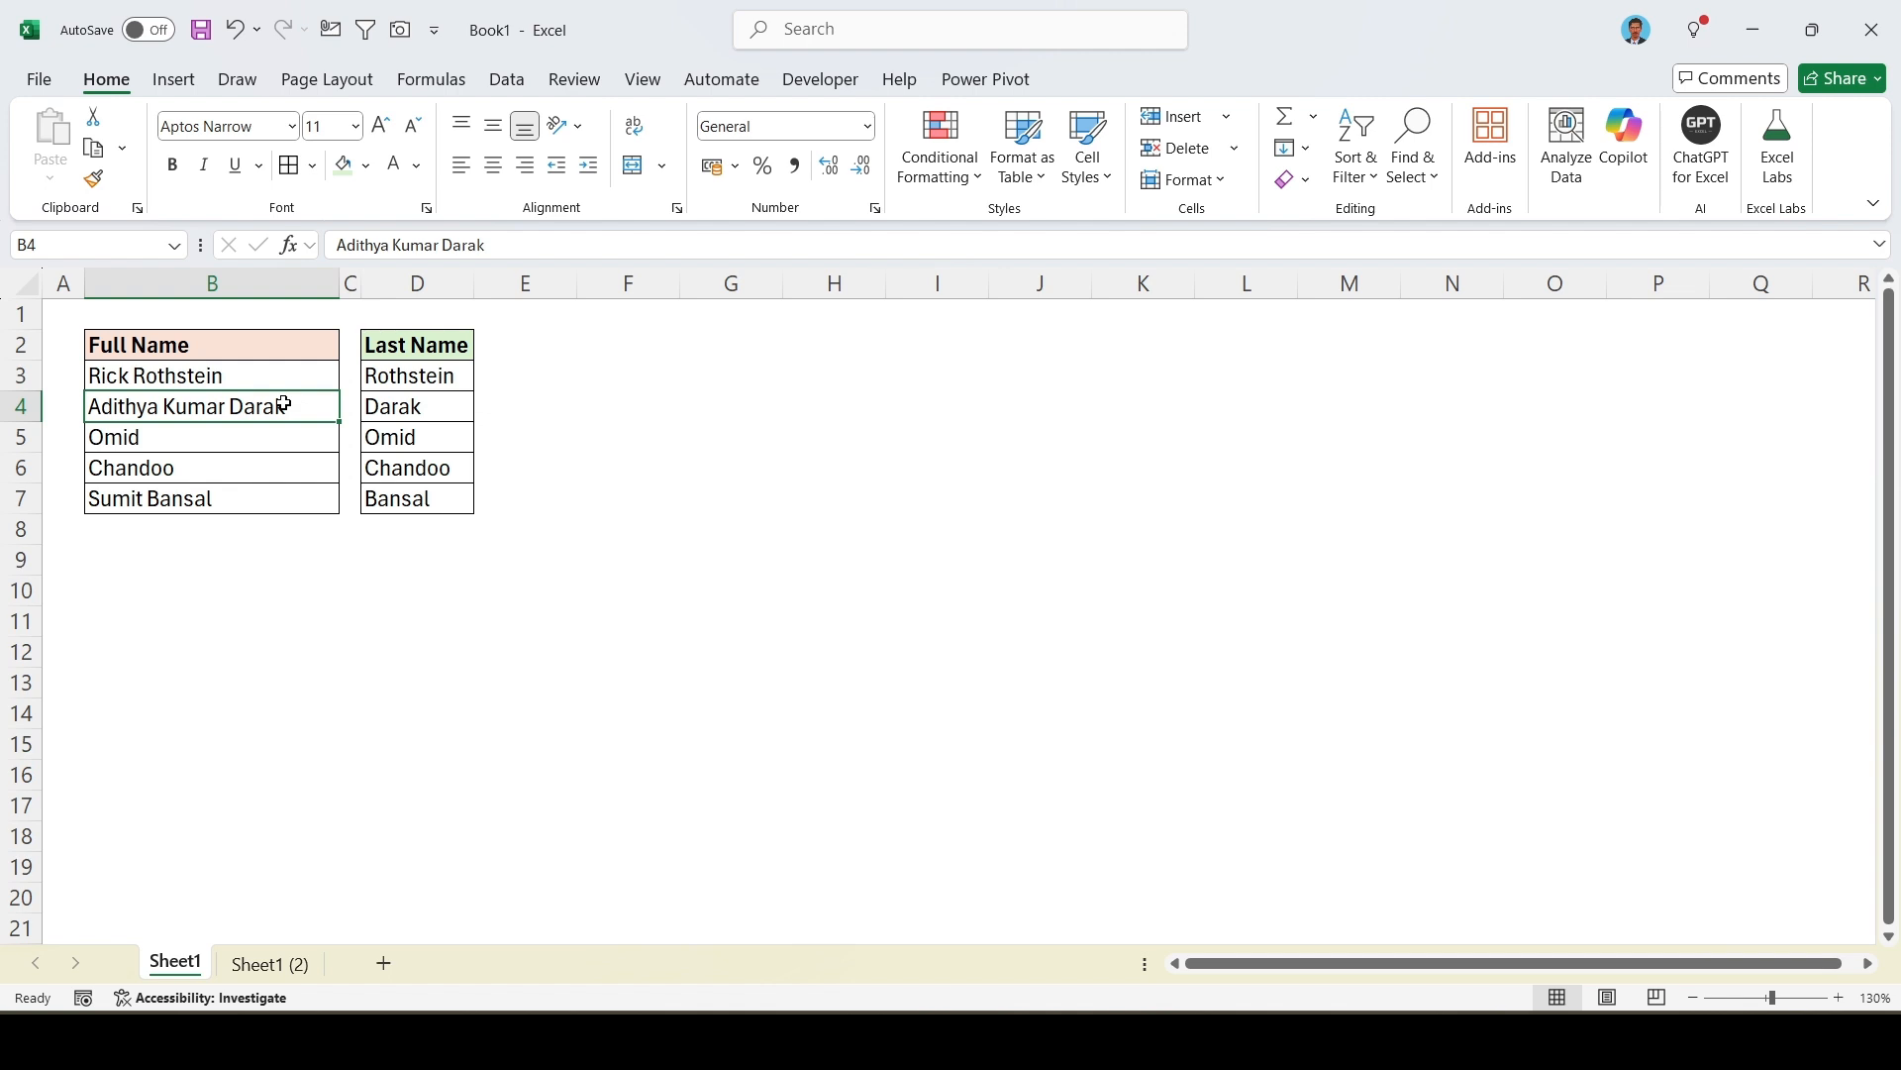
pyautogui.click(437, 378)
pyautogui.hotkey('ctrl', 'shift', 'Down')
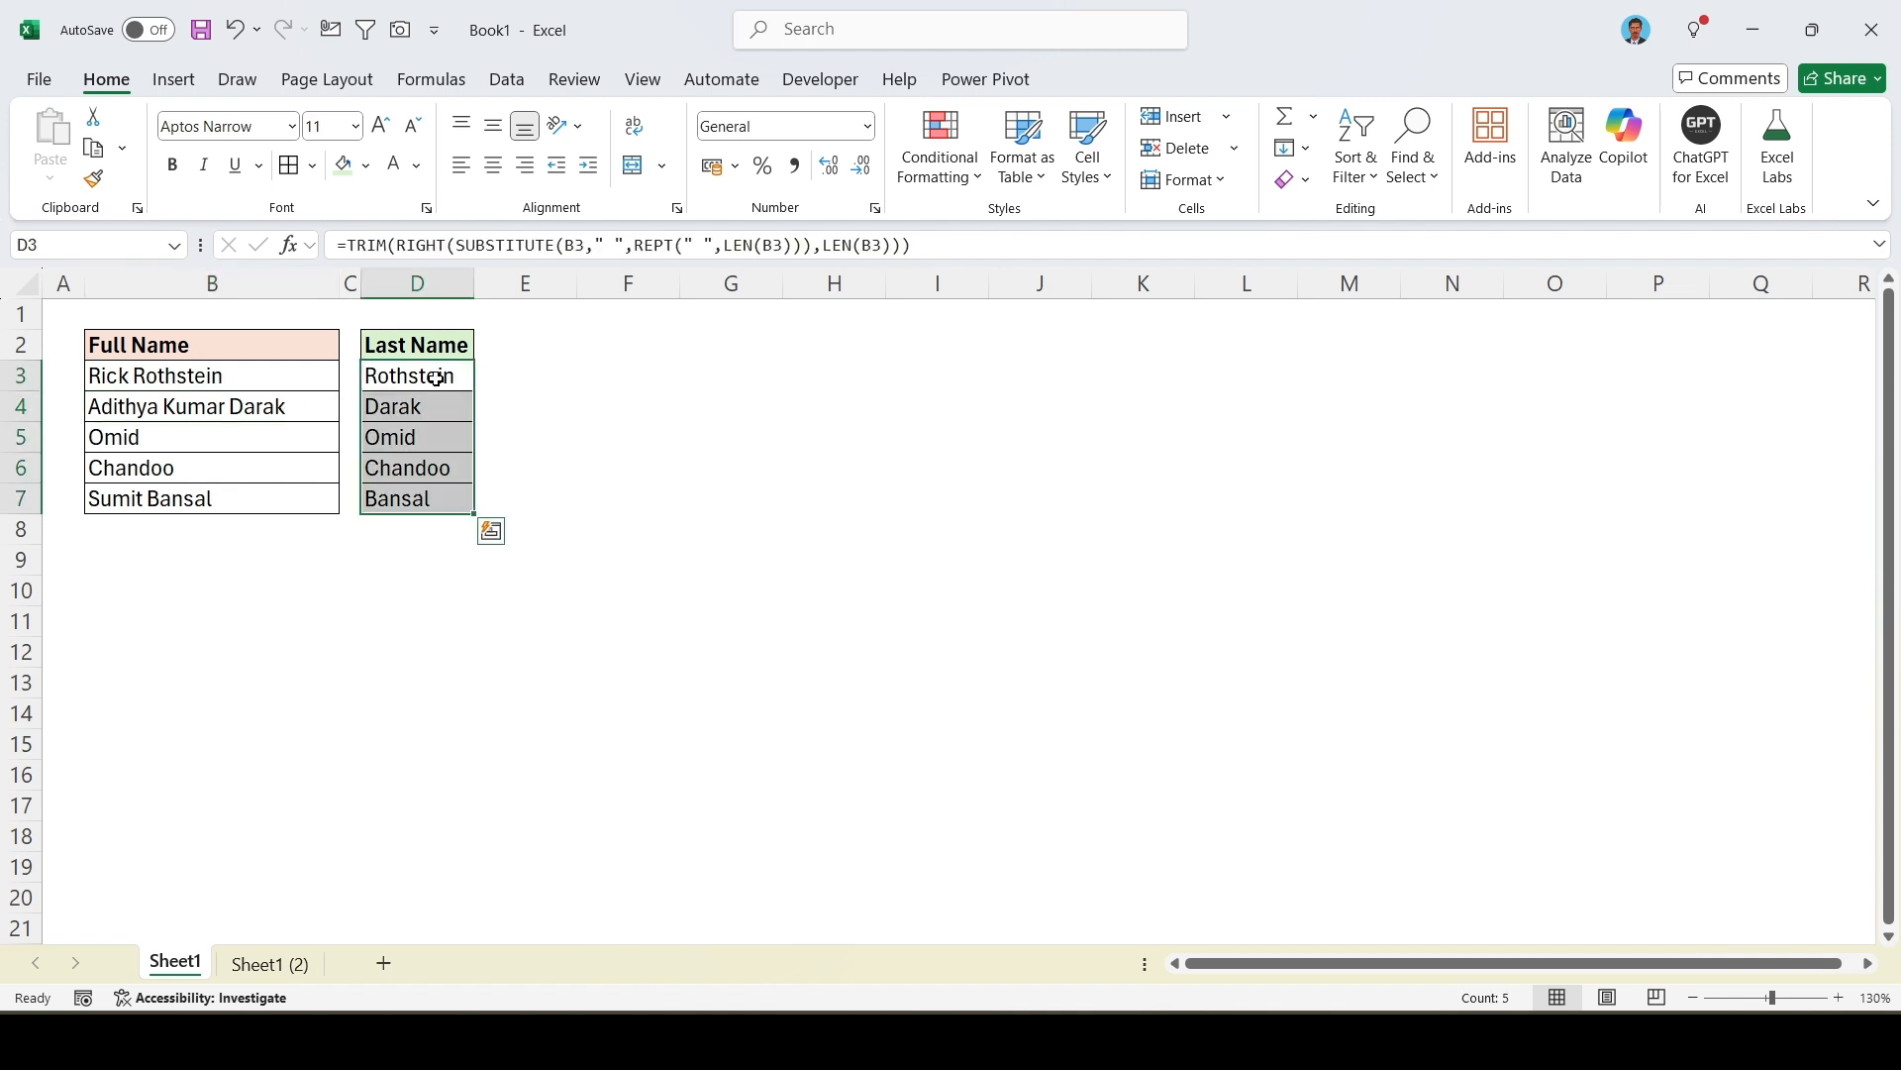
pyautogui.press('Delete')
pyautogui.click(437, 378)
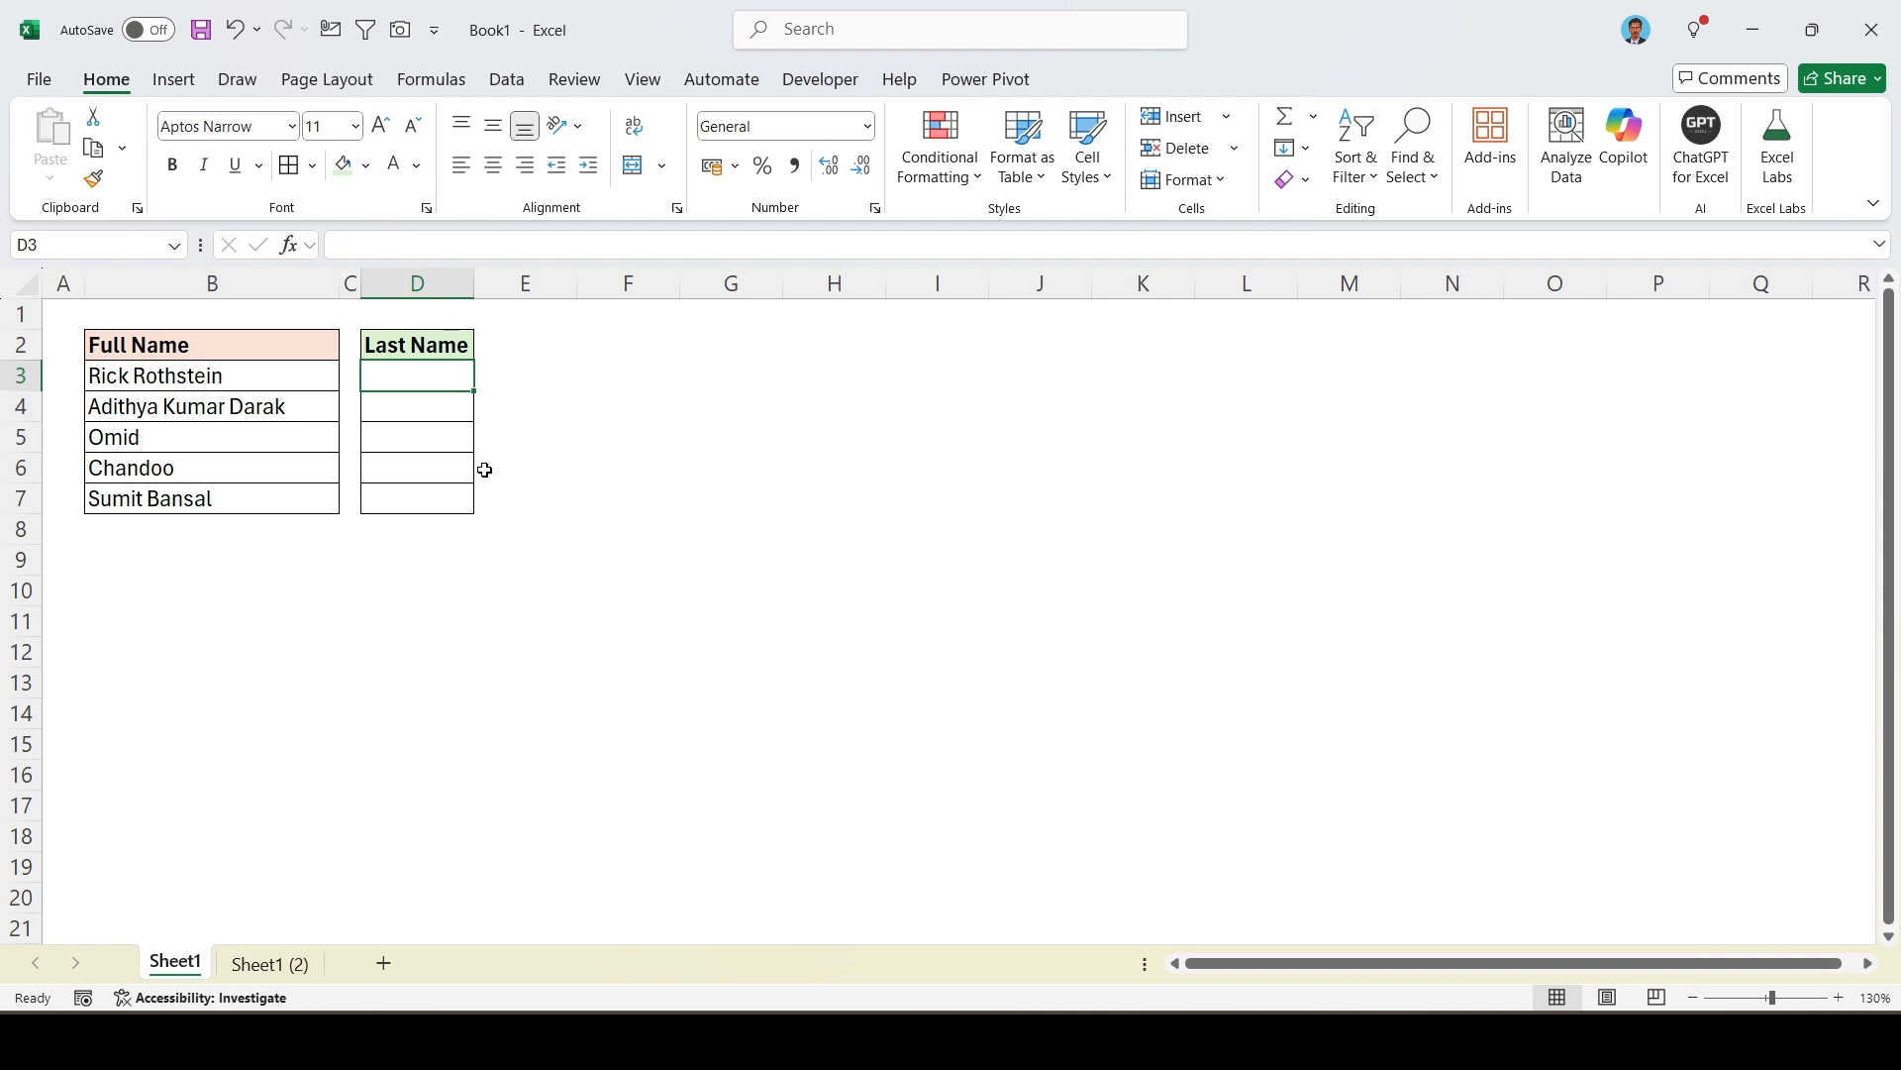
# - Change the font colour of the hidden helper cells I3:J3 to black
pyautogui.hotkey('ctrl', 'Right')
pyautogui.hotkey('shift', 'Right')
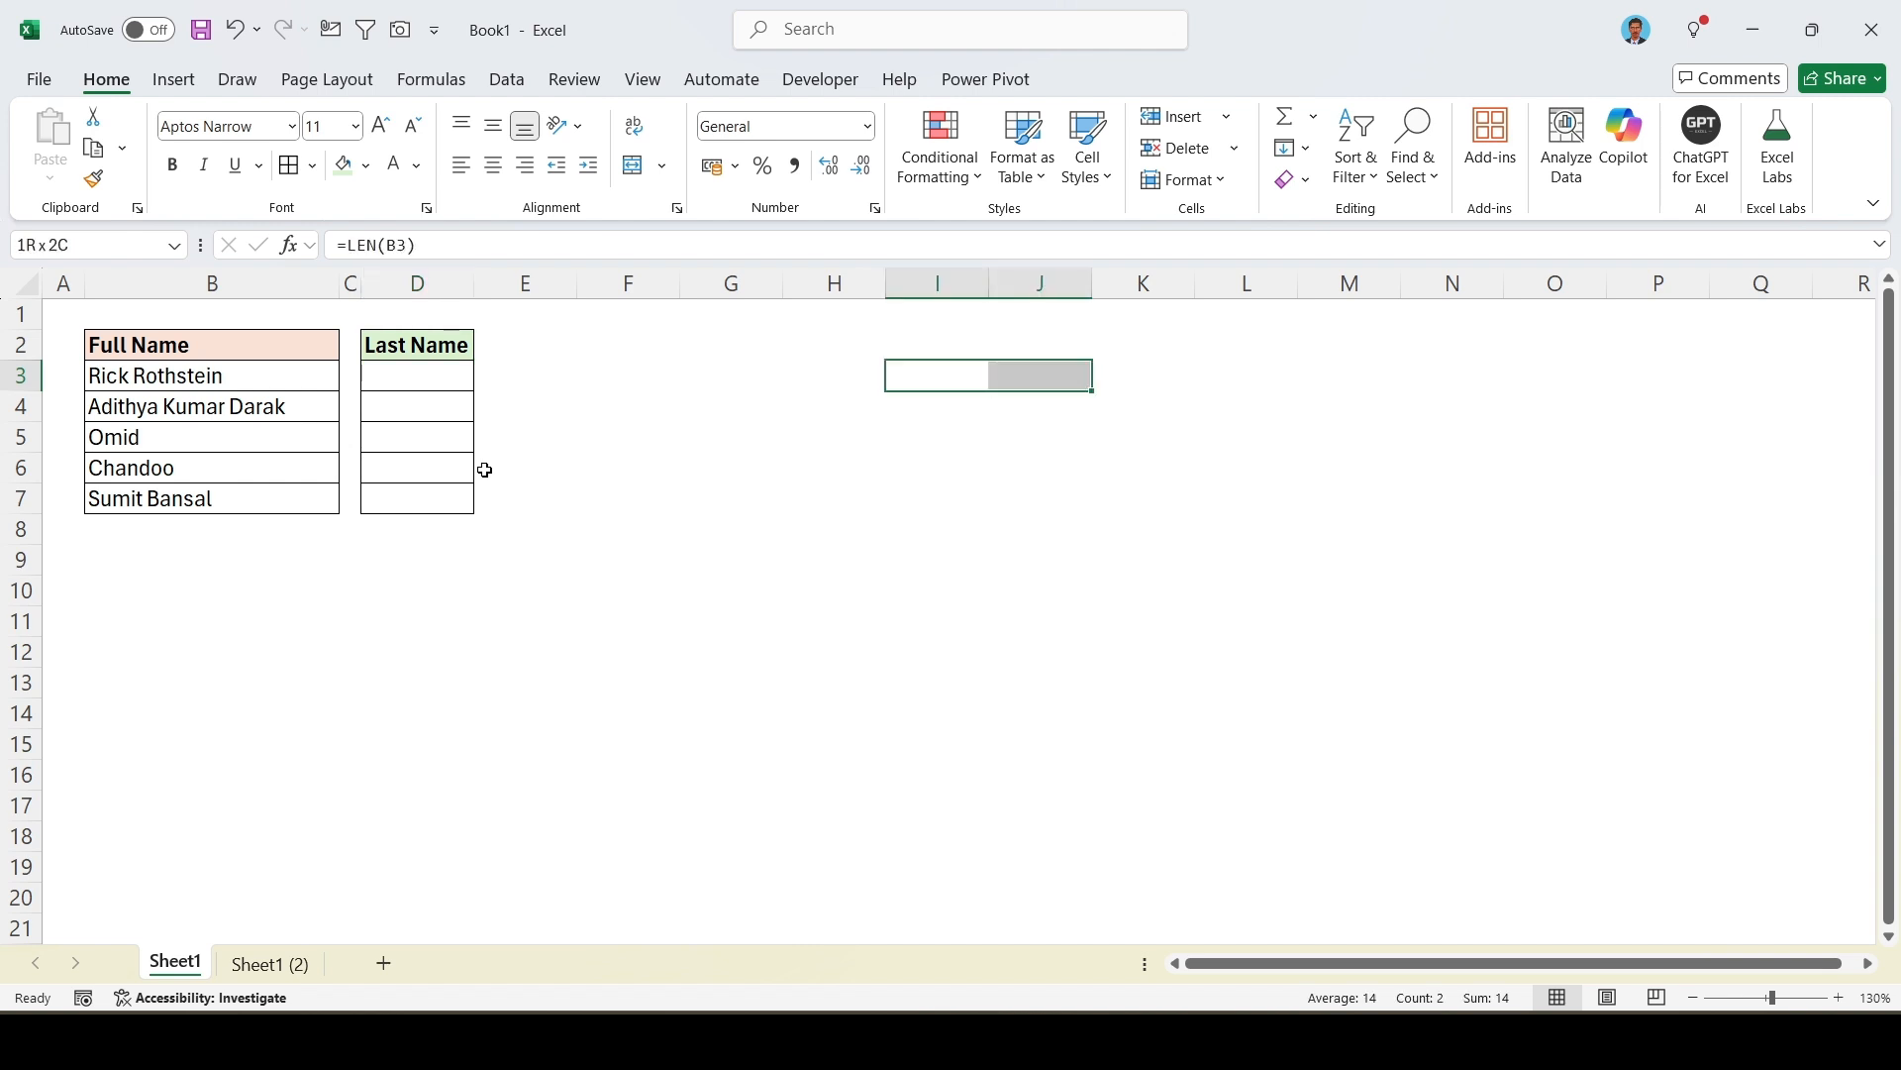
pyautogui.click(417, 166)
pyautogui.click(456, 251)
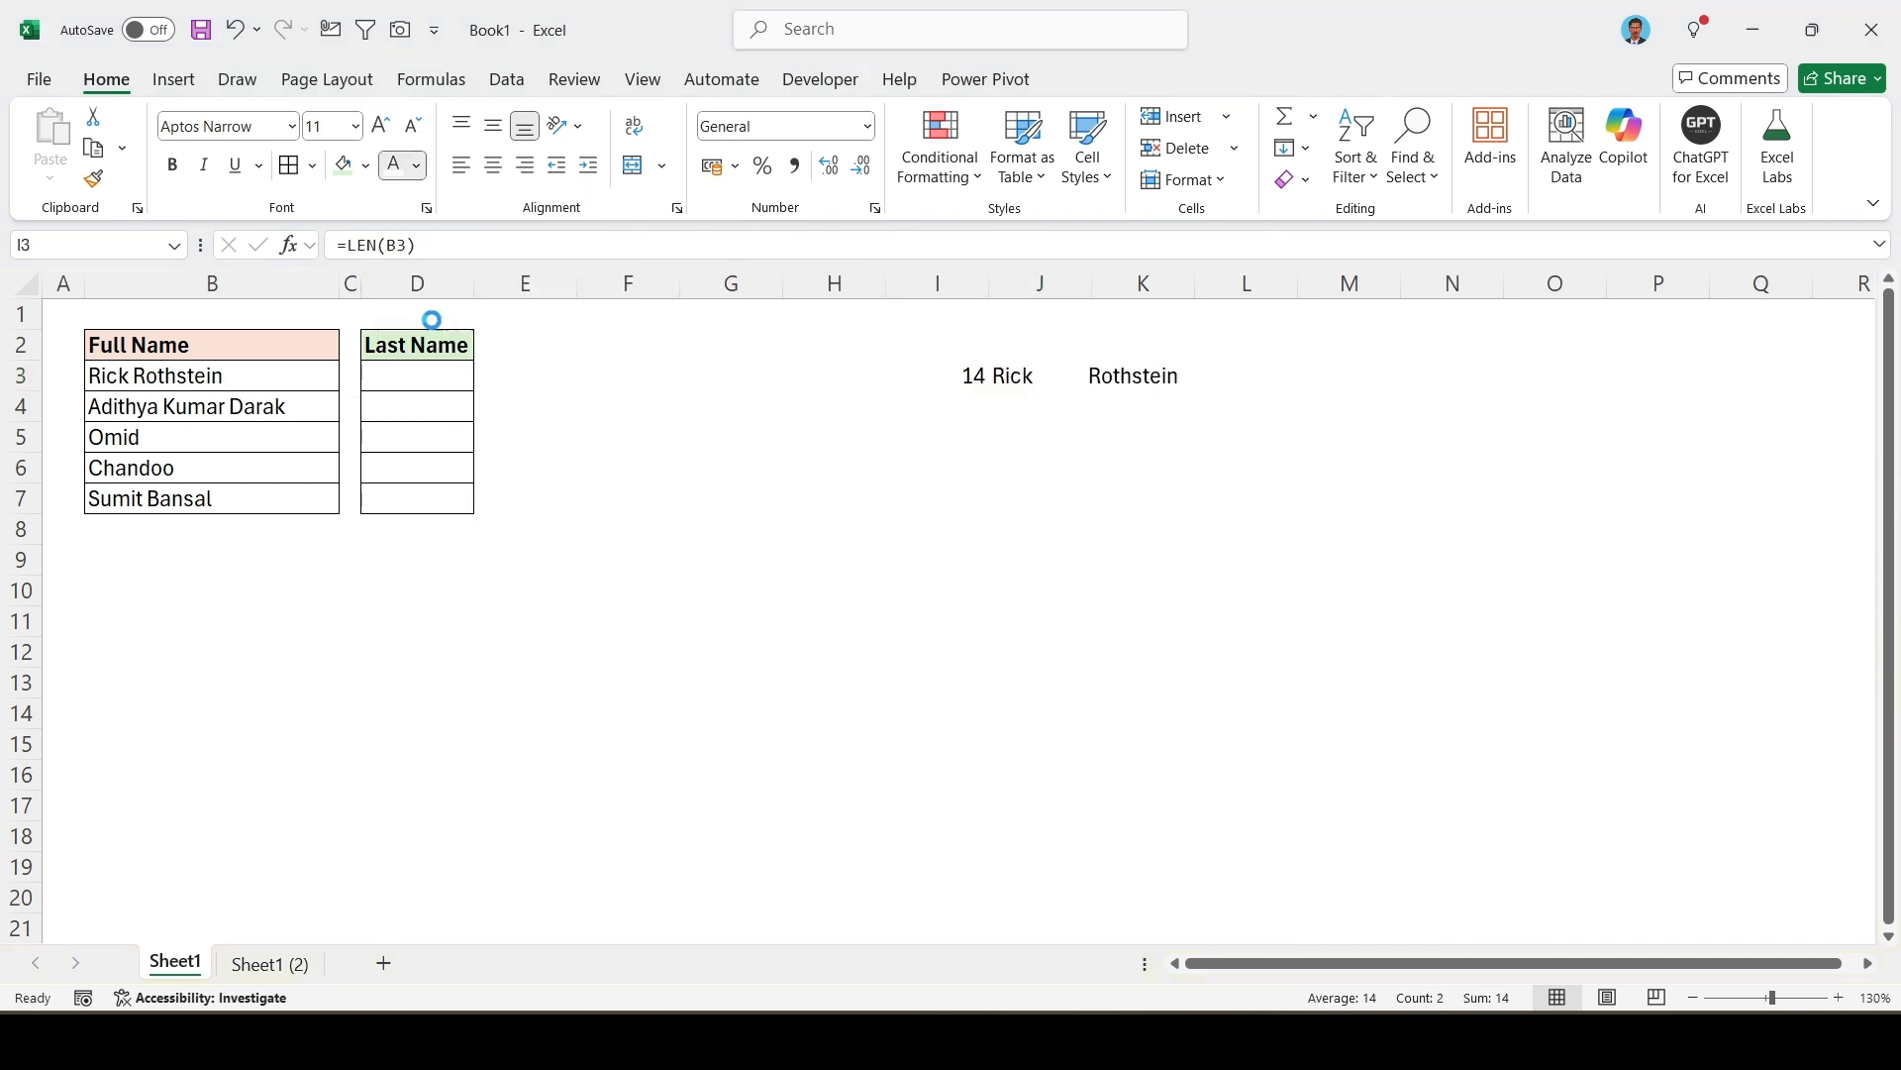
# - Examine the length formula in I3 and the space-padded name in J3, comparing them with the full name in B3
pyautogui.click(947, 374)
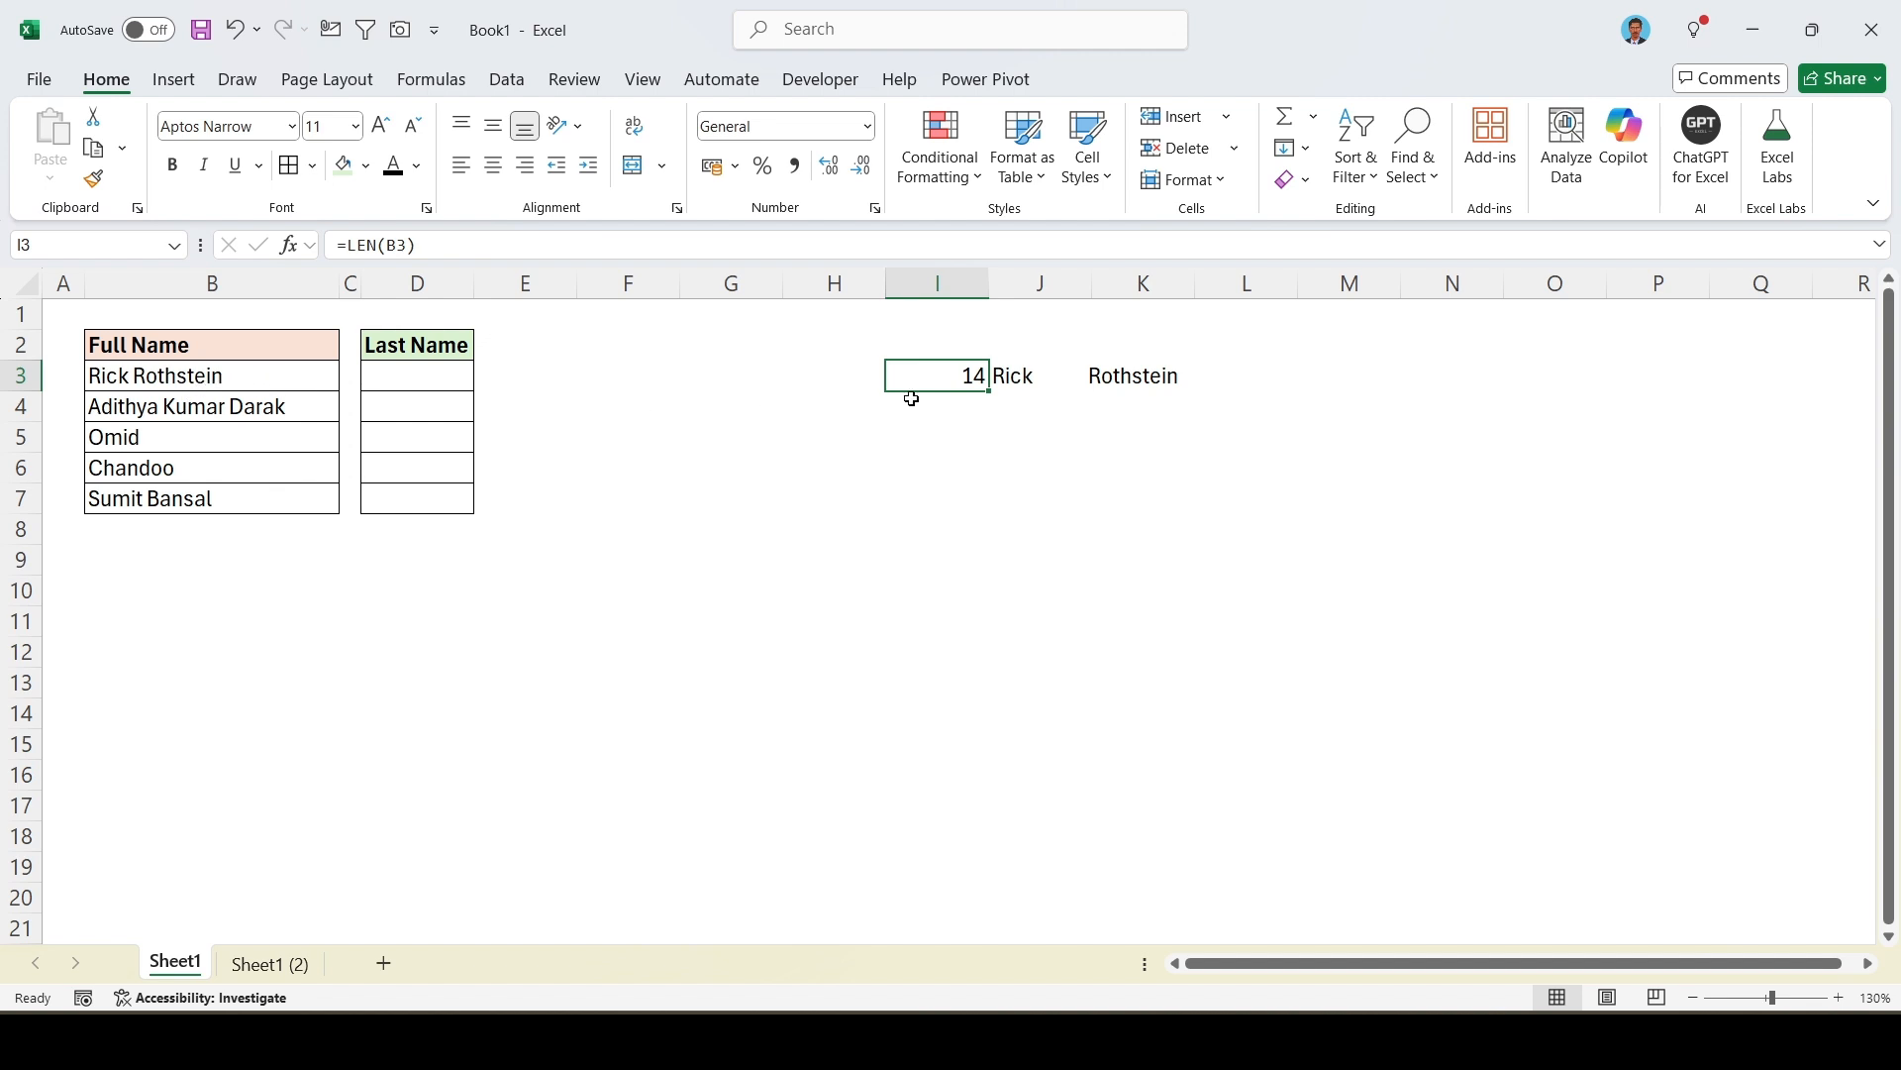
pyautogui.click(1034, 382)
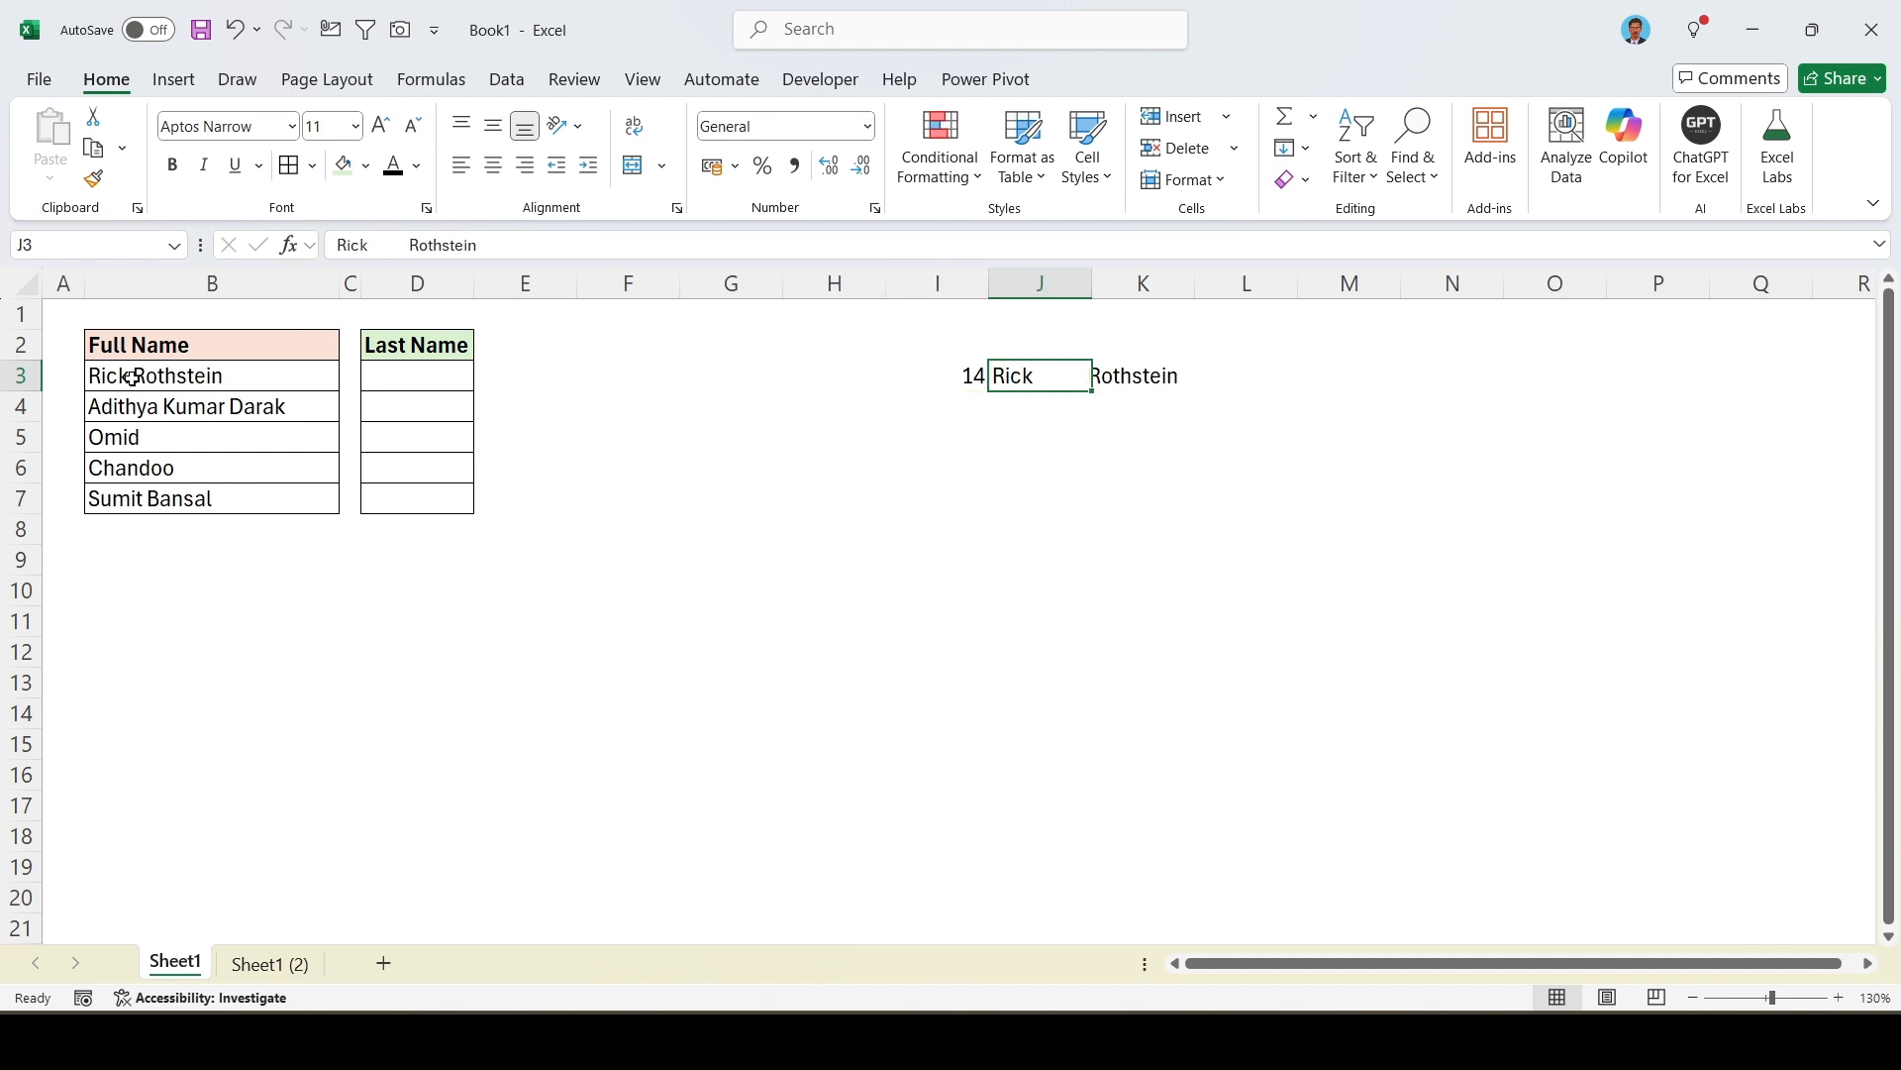
pyautogui.click(229, 377)
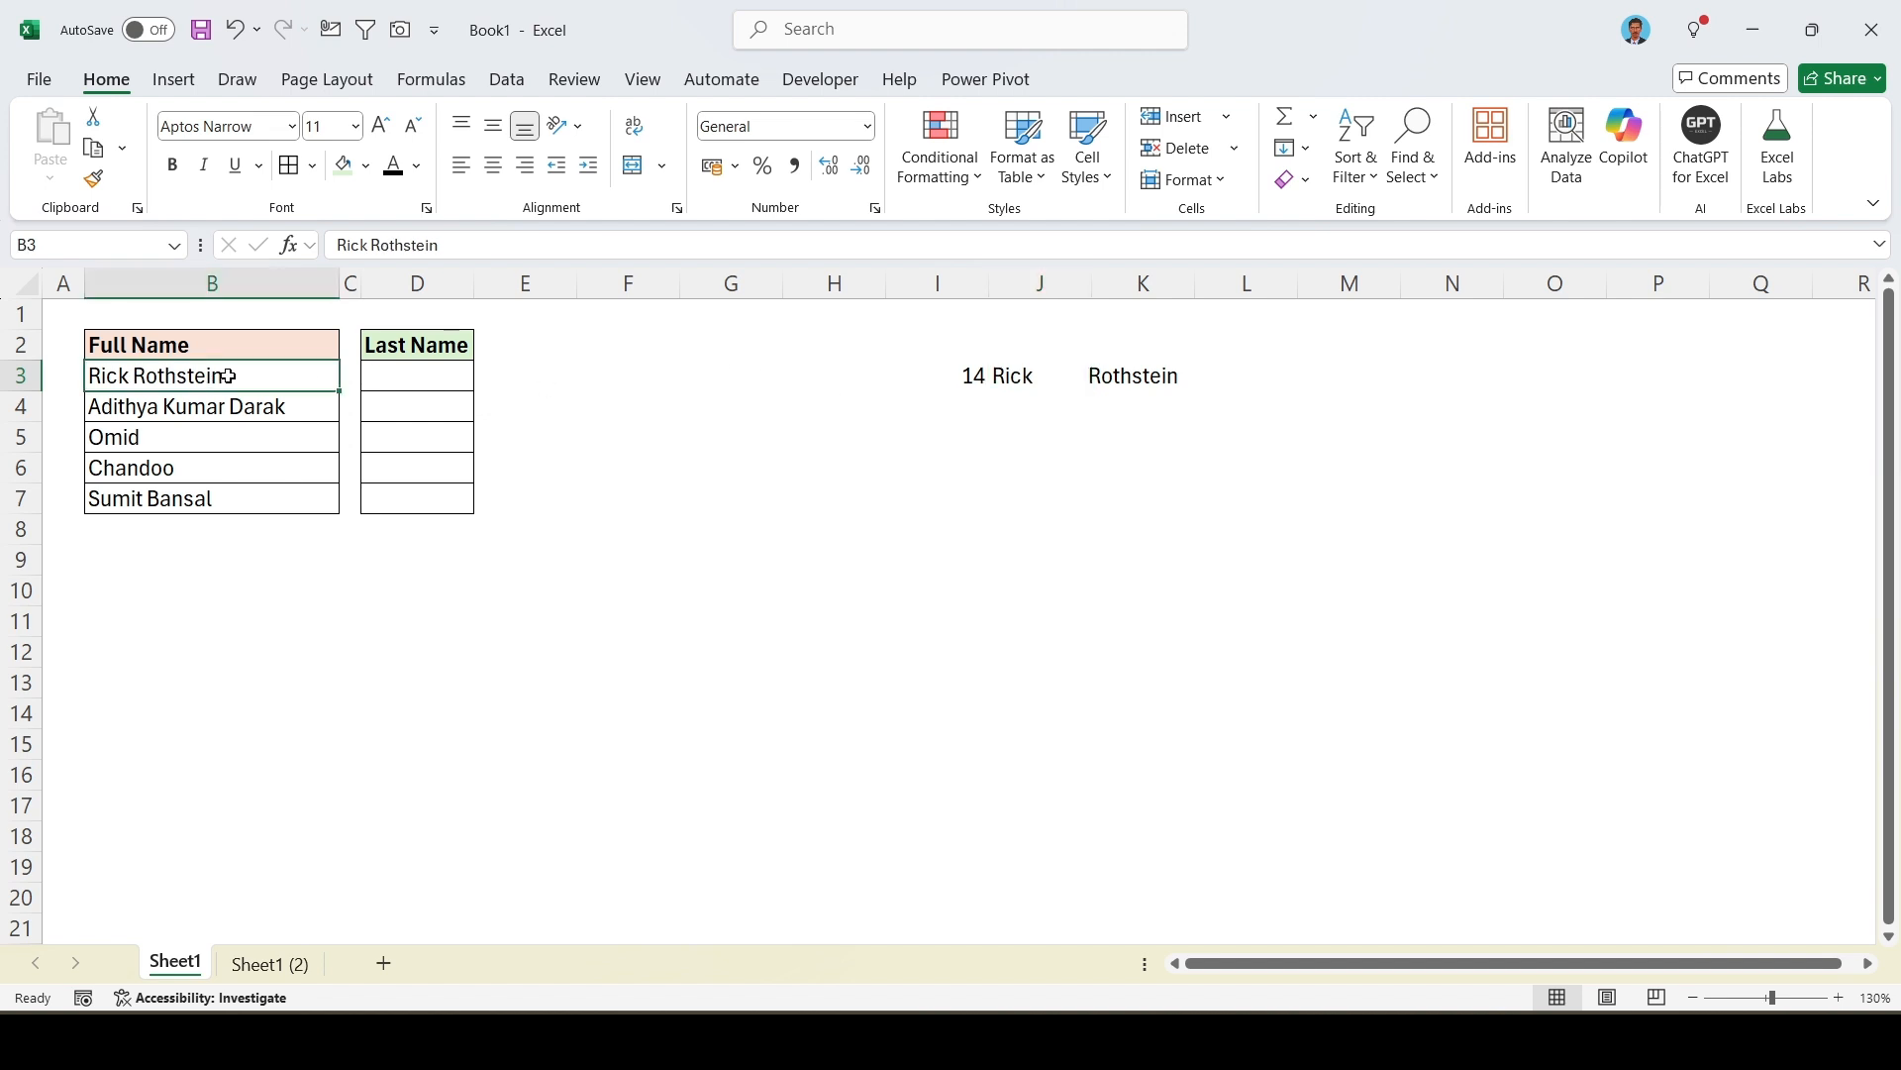
pyautogui.click(1008, 375)
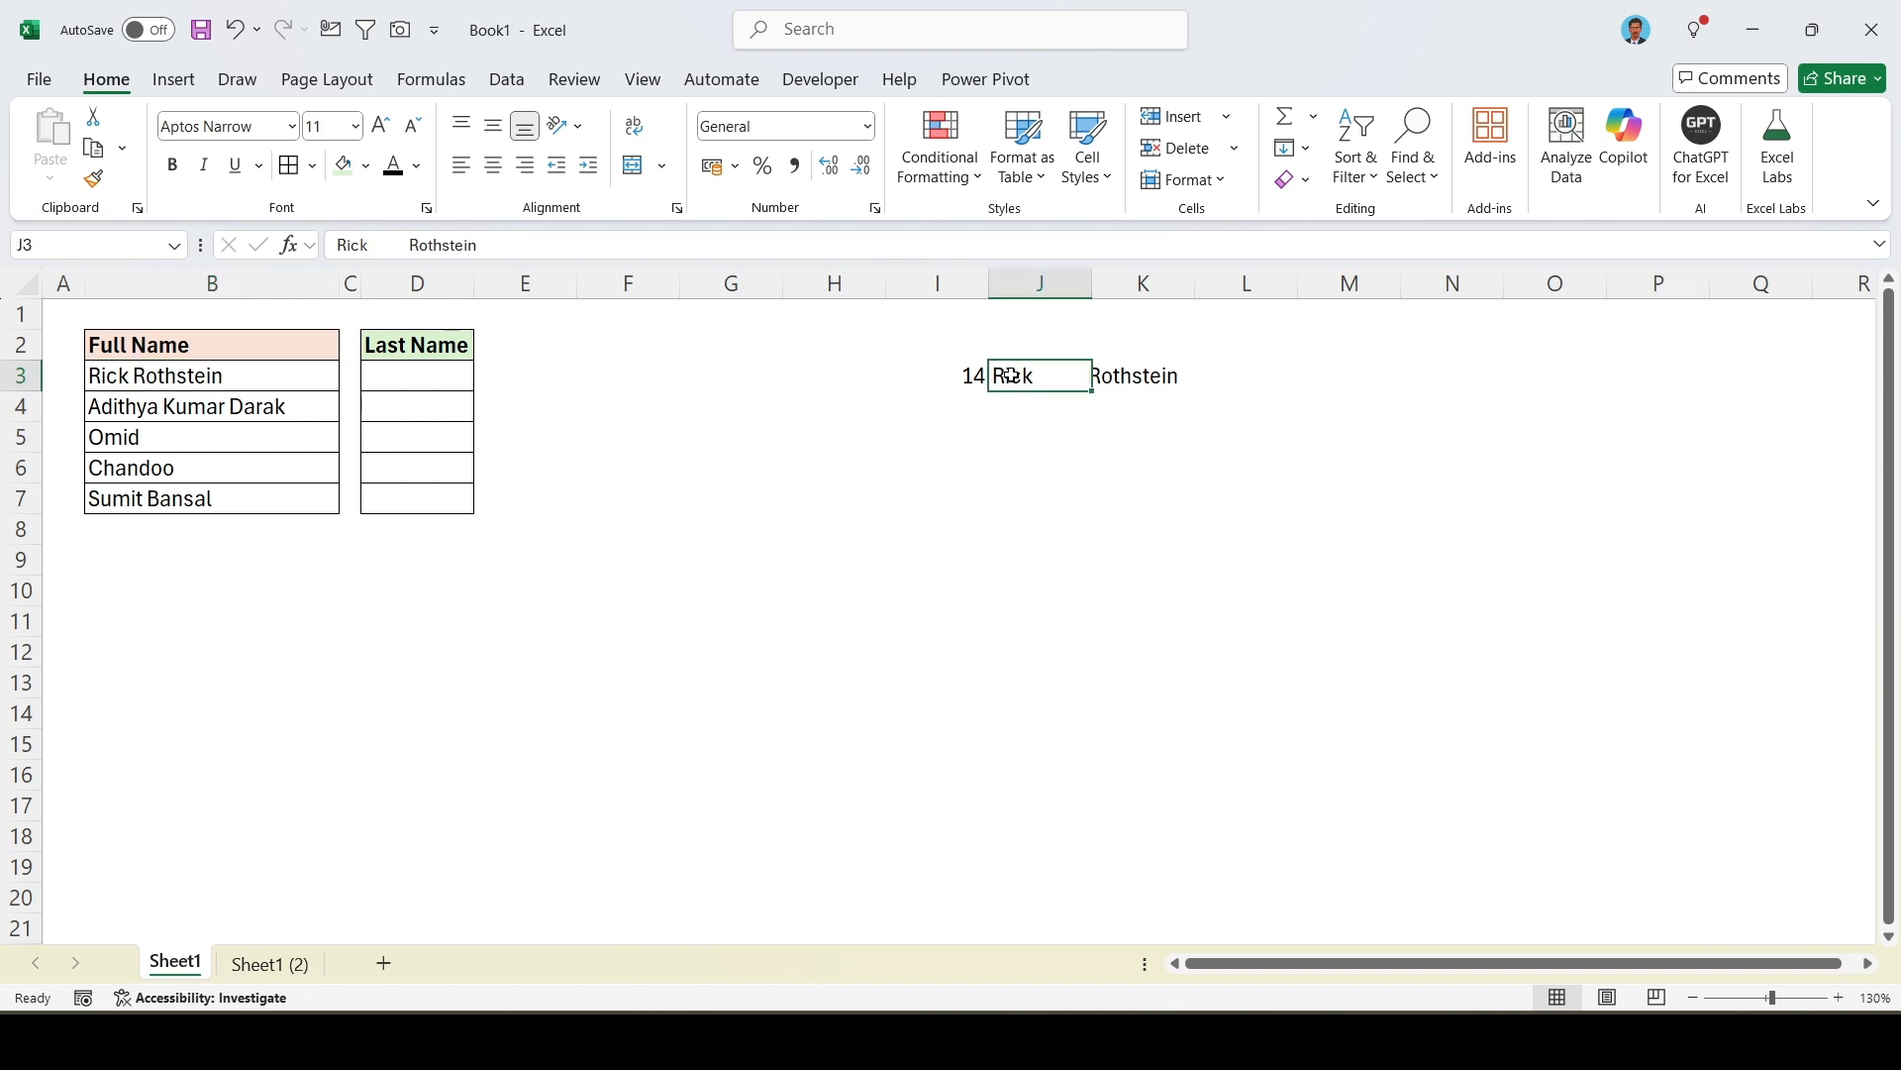
pyautogui.moveTo(371, 246); pyautogui.dragTo(416, 246)
pyautogui.press('Escape')
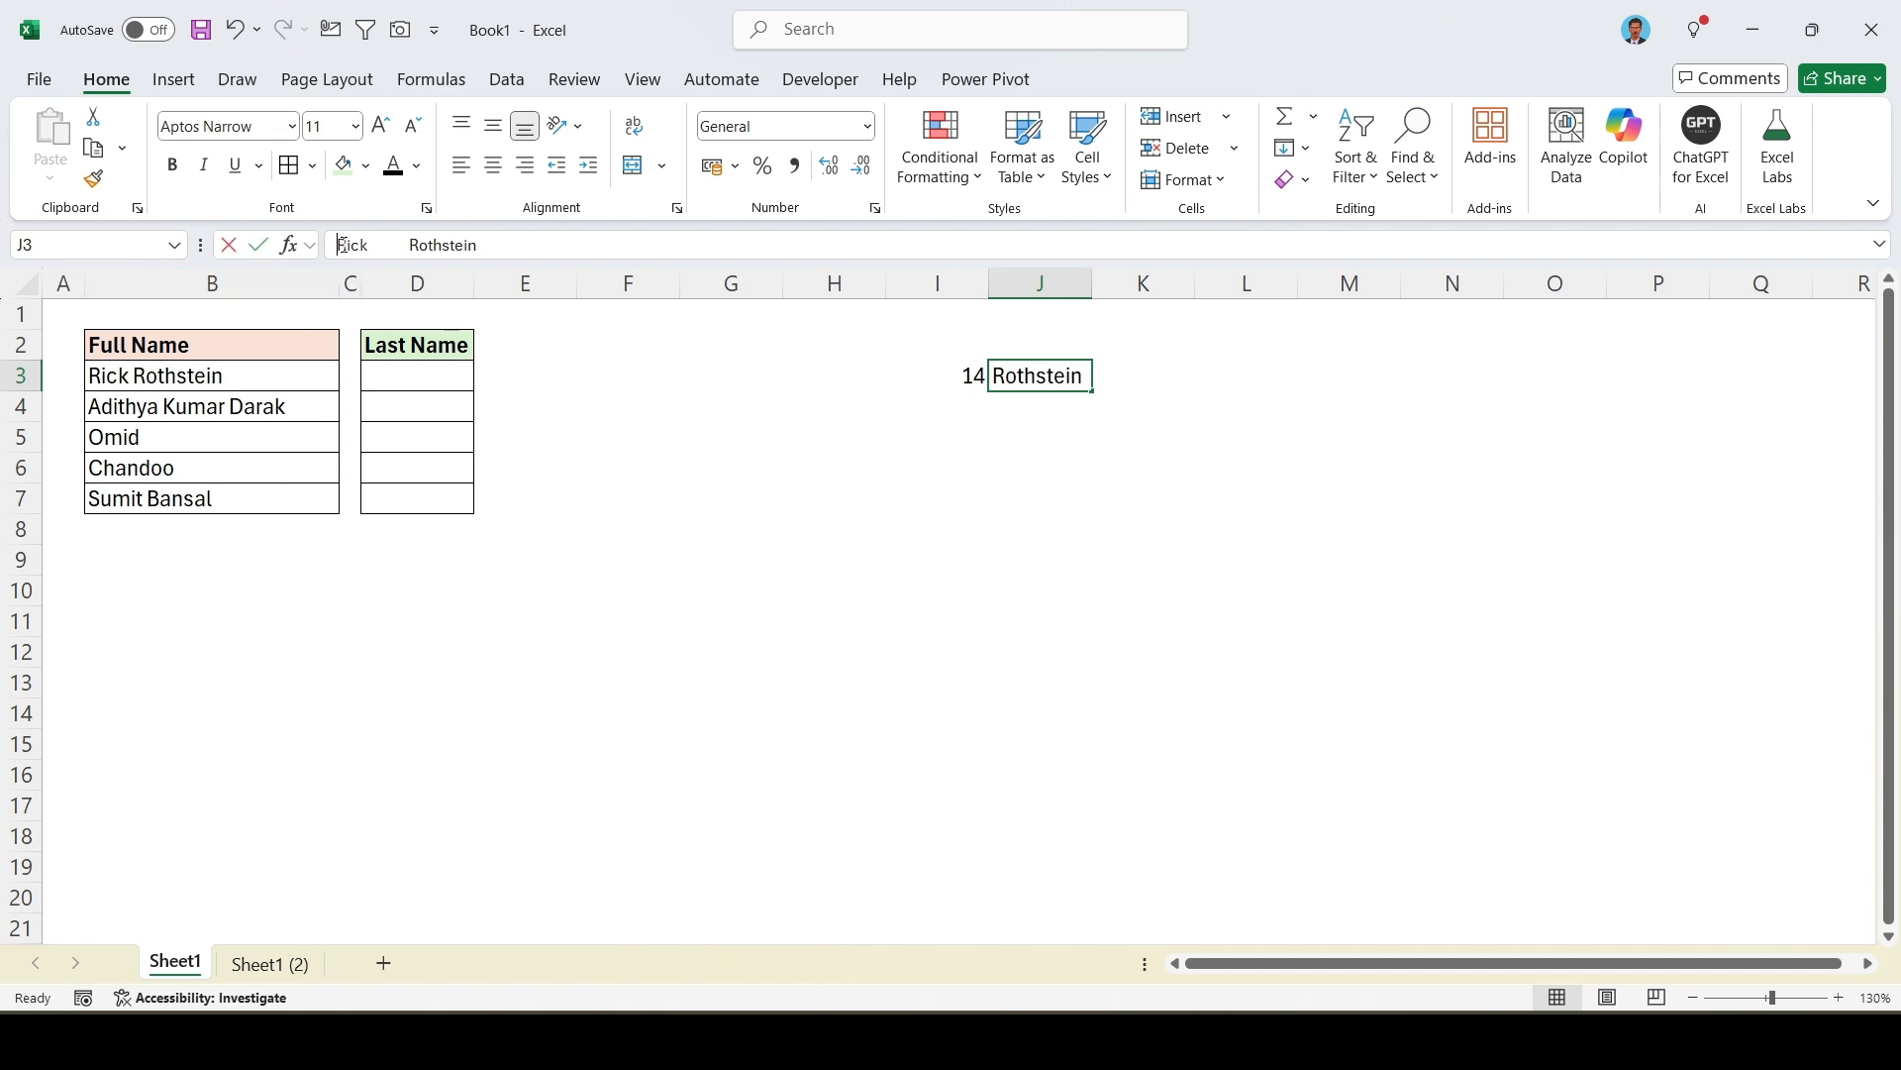
pyautogui.tripleClick(515, 248)
pyautogui.click(493, 249)
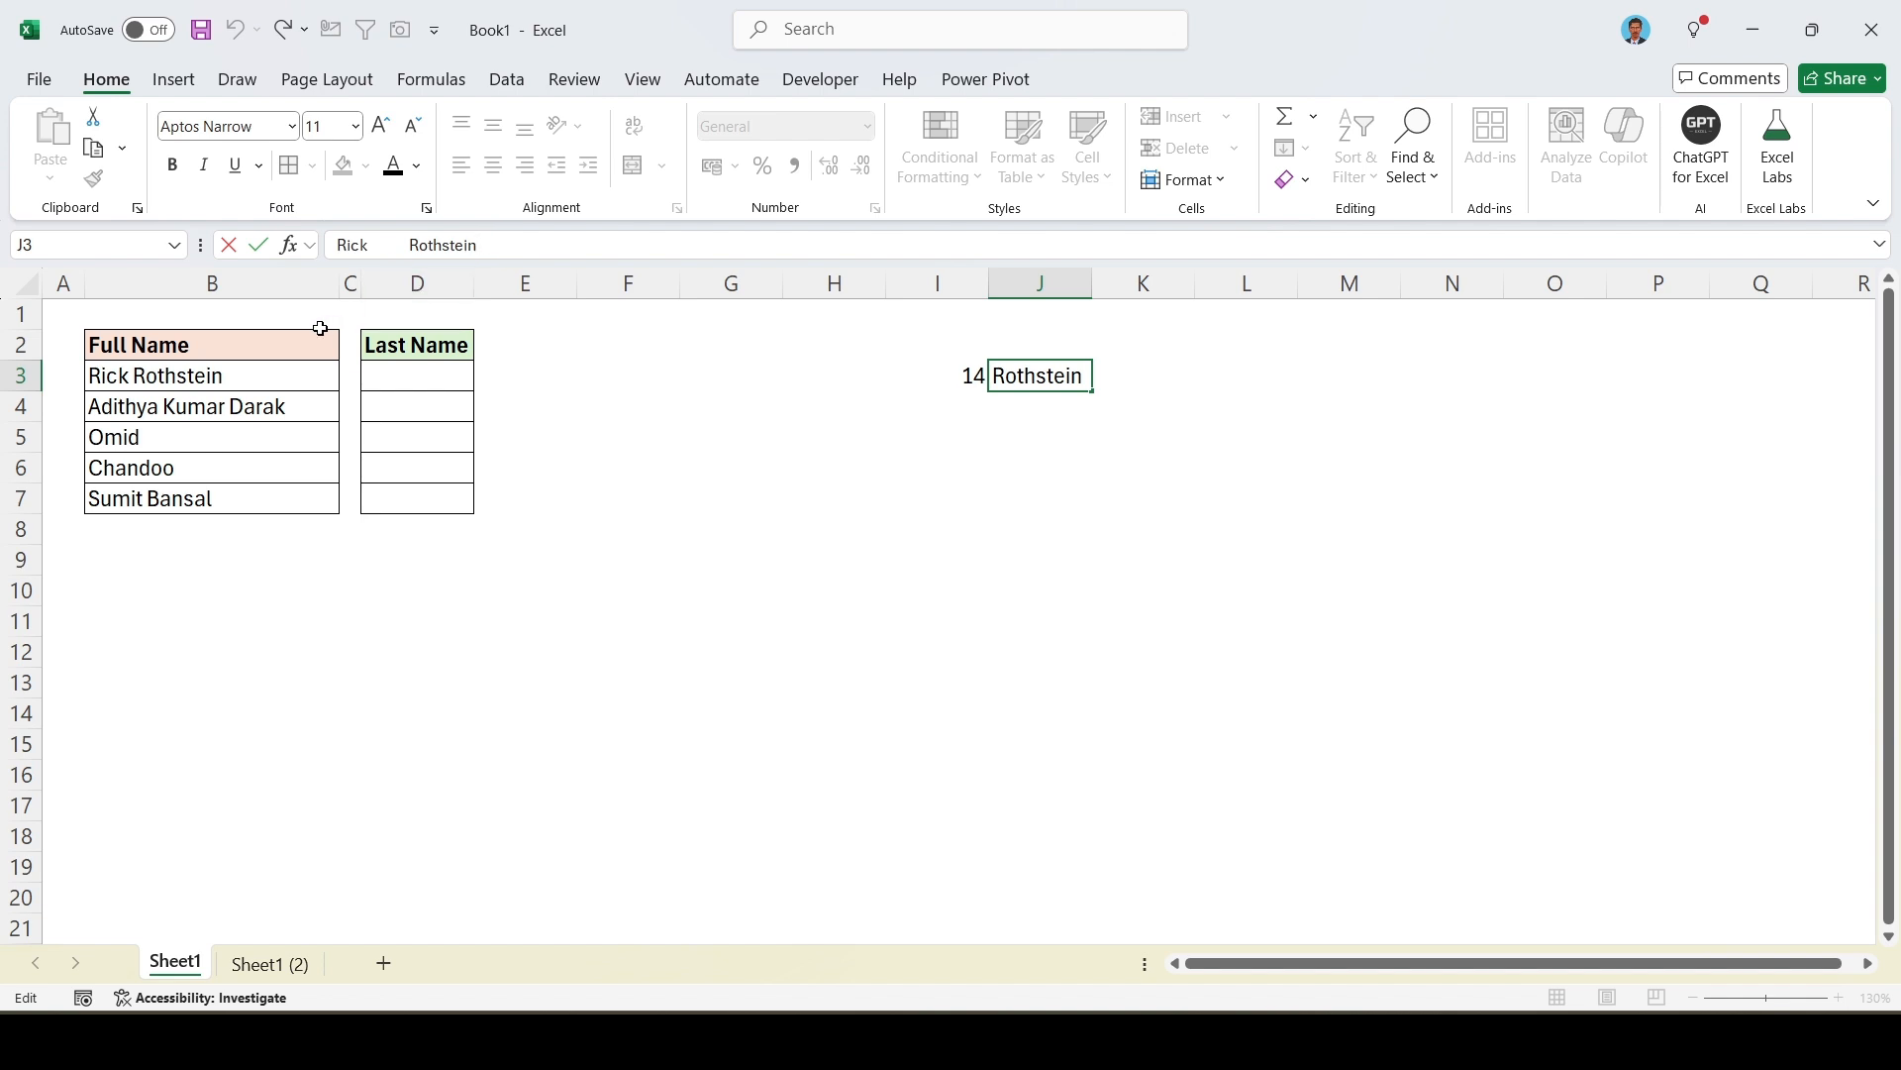
pyautogui.click(249, 374)
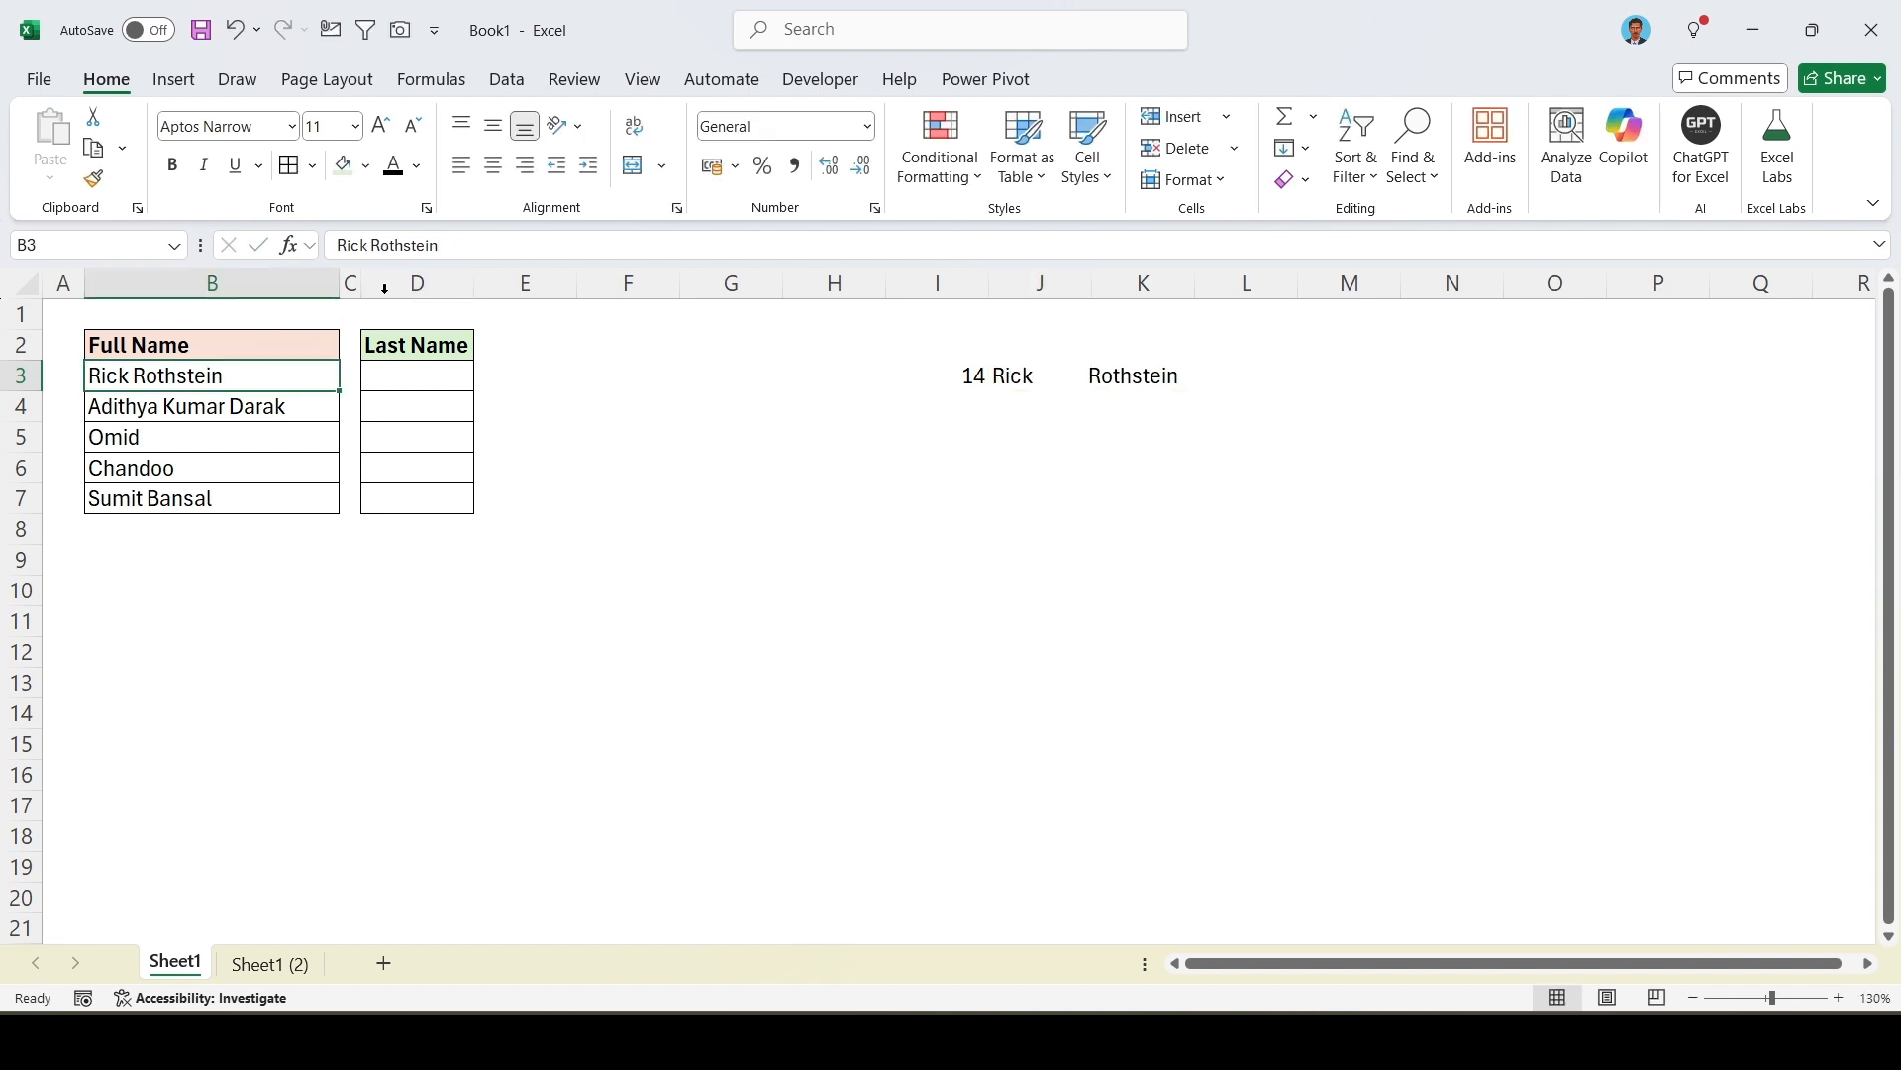
pyautogui.click(1001, 375)
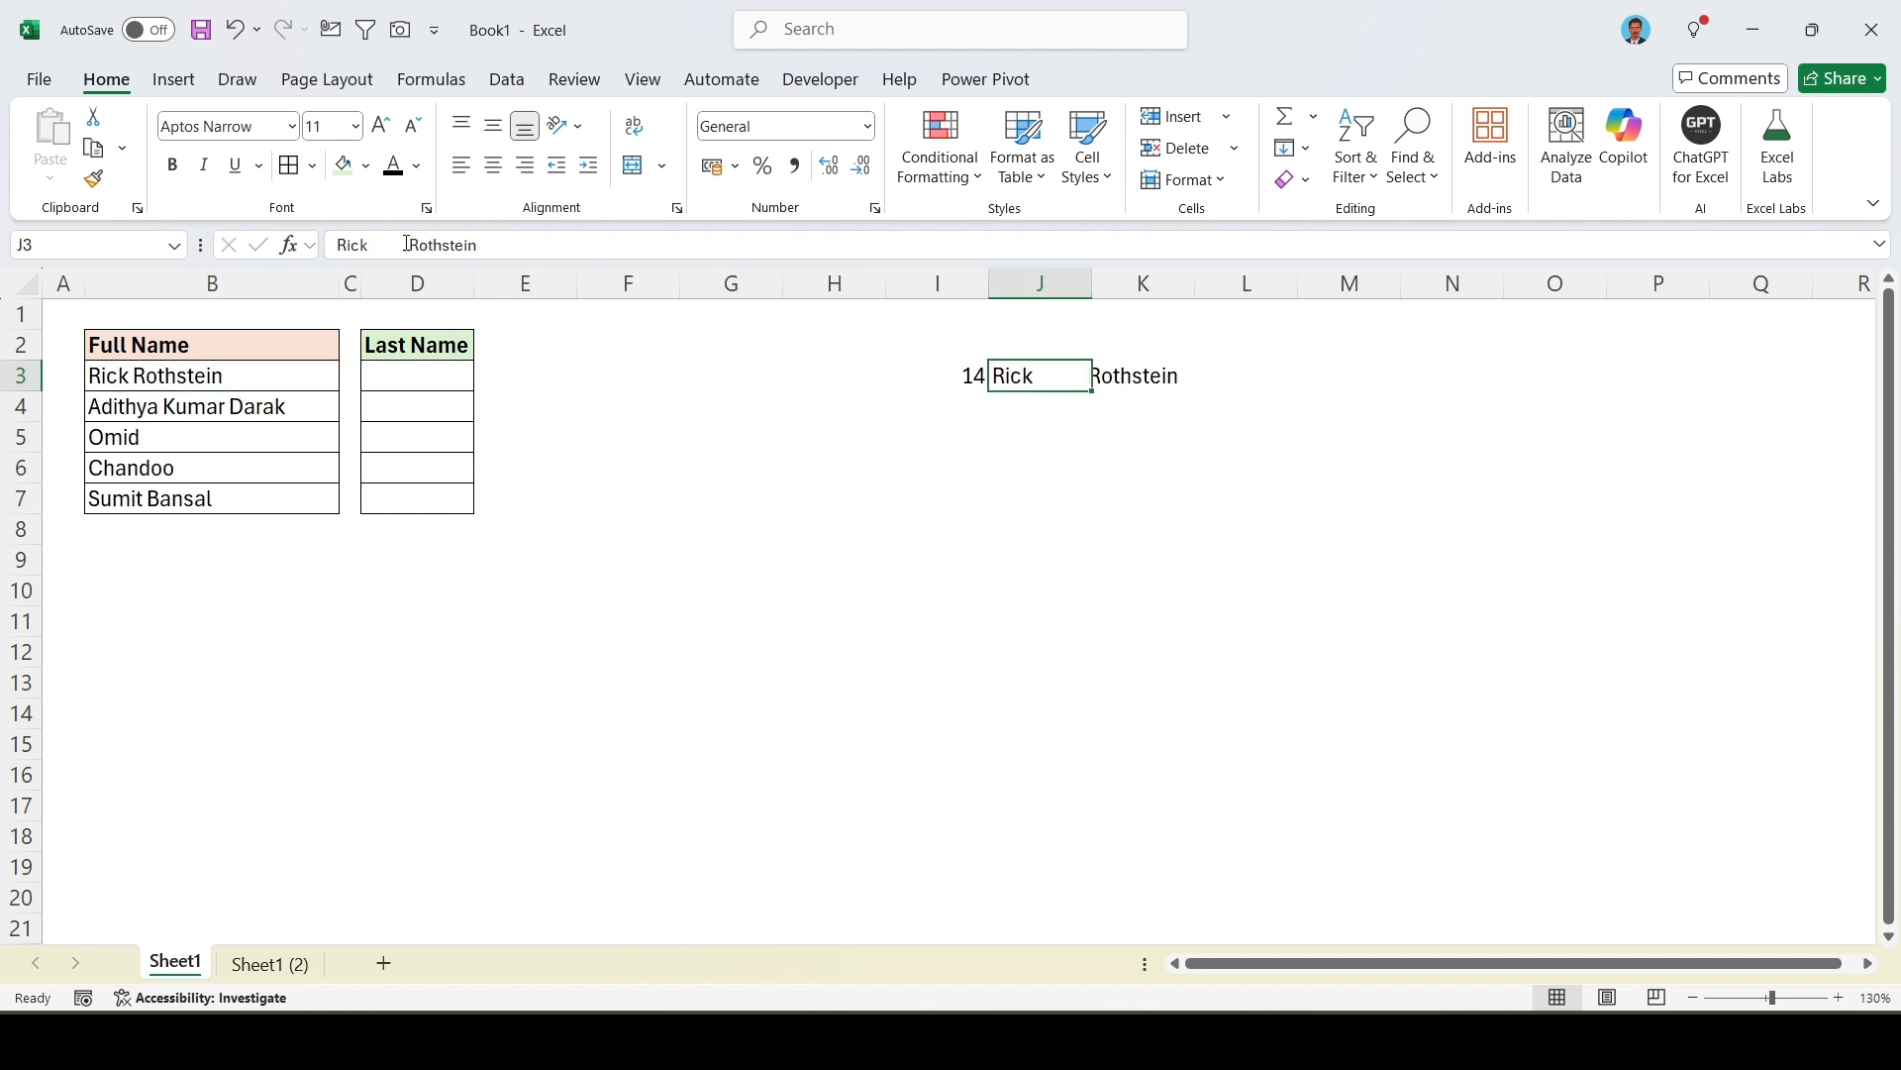
pyautogui.click(492, 245)
pyautogui.moveTo(478, 245); pyautogui.dragTo(395, 246)
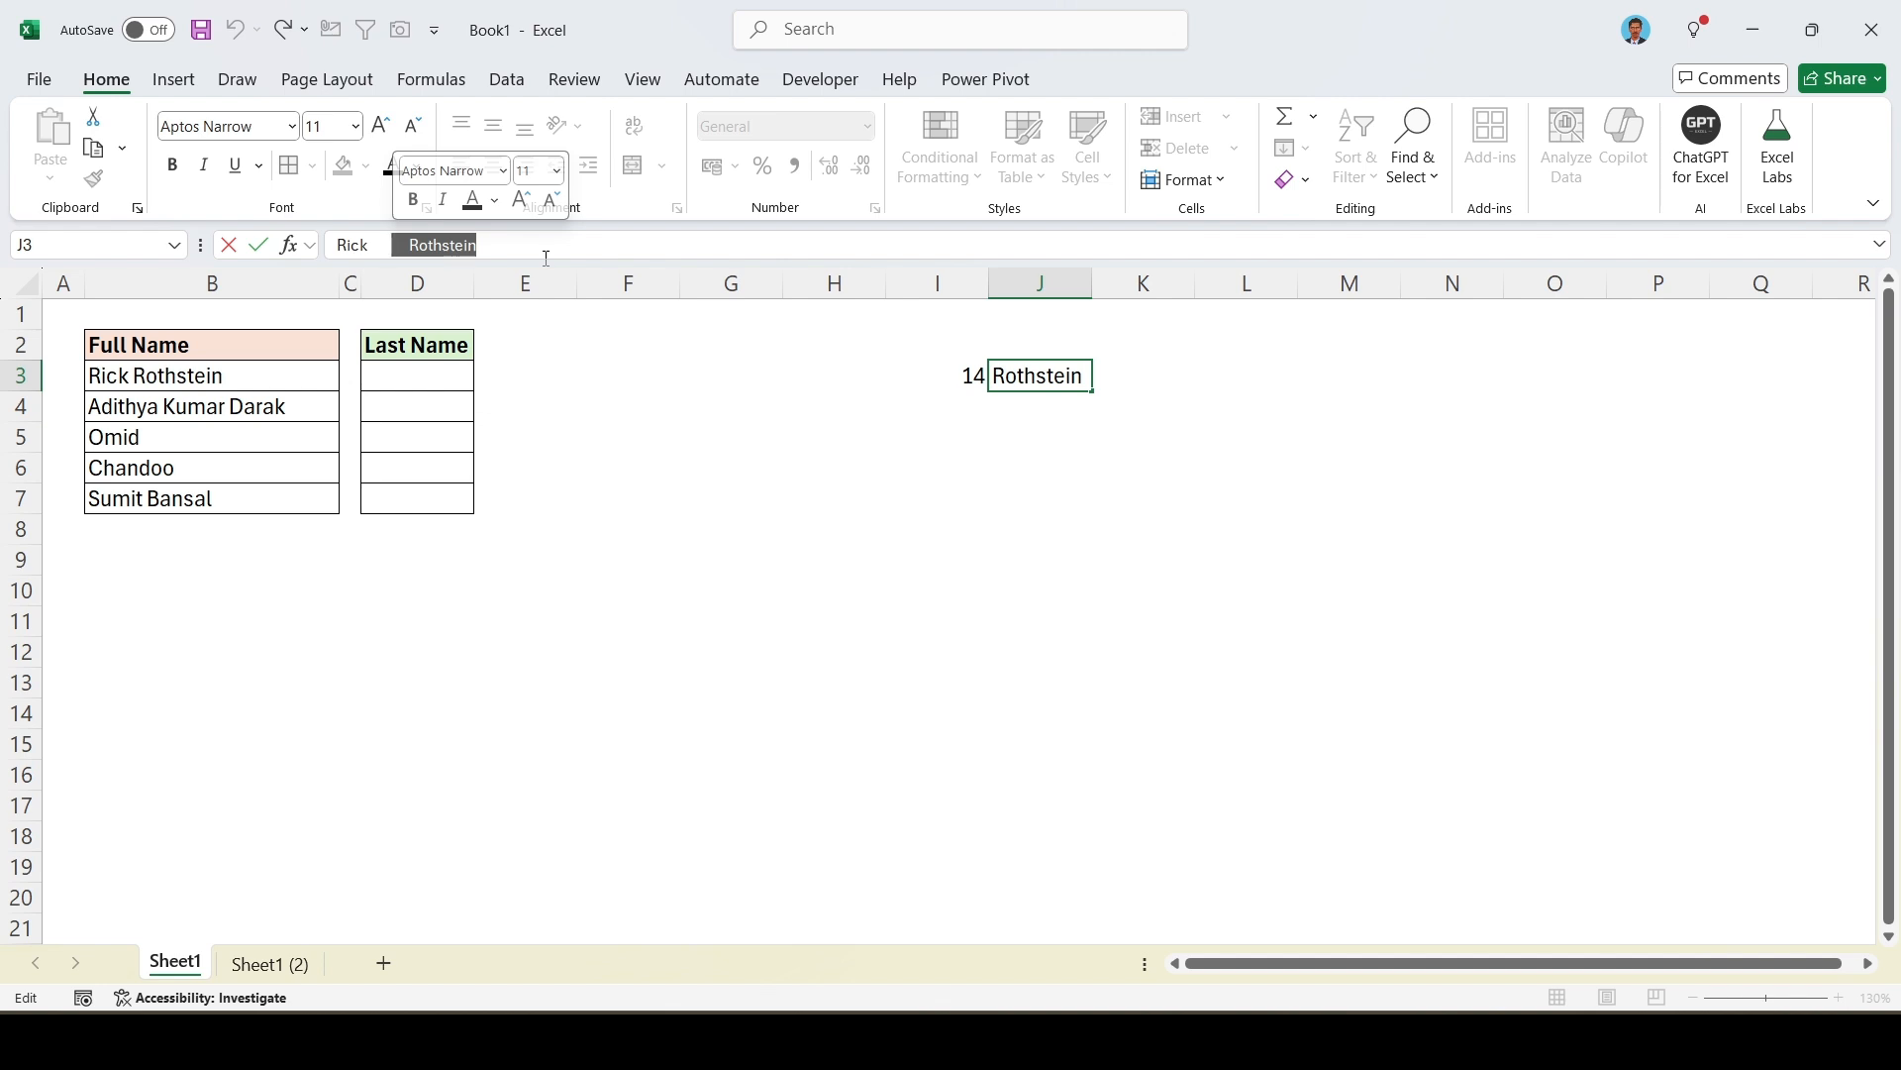
pyautogui.press('Escape')
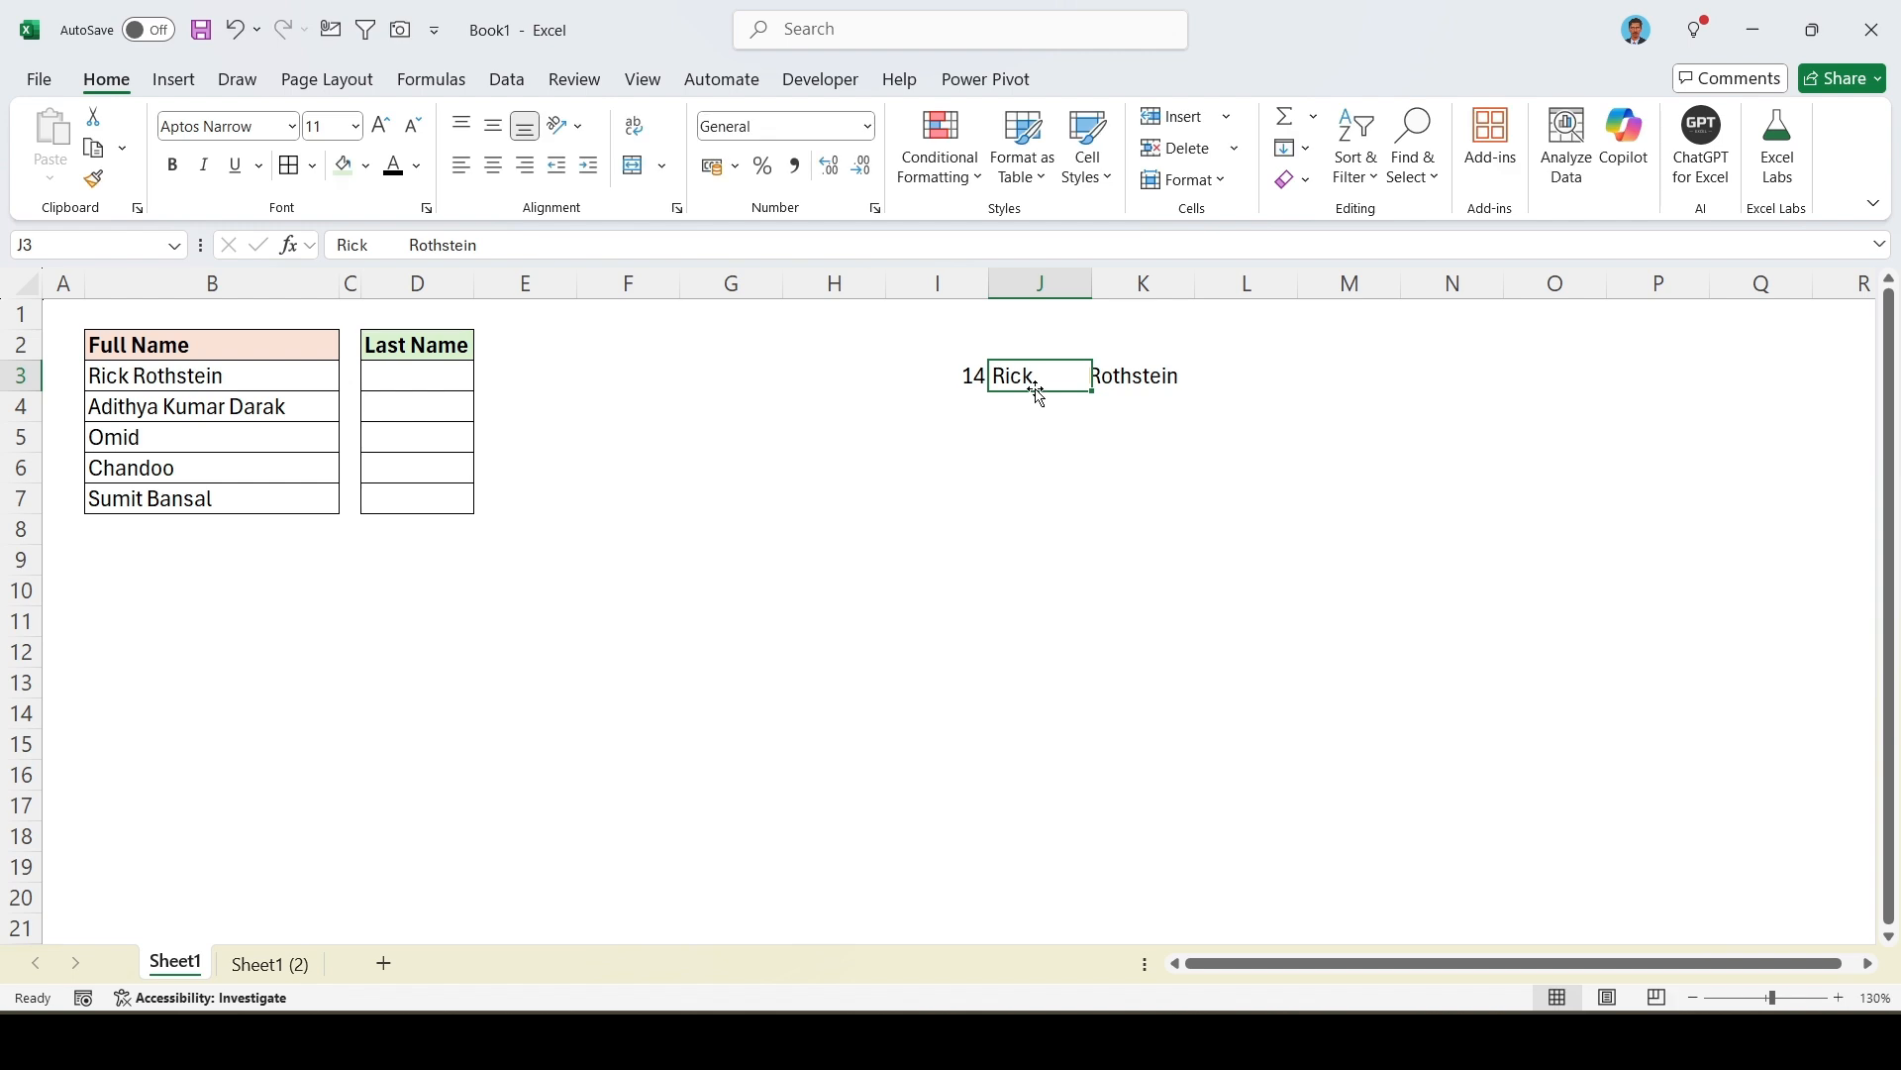
# - Delete the contents of the helper cells I3:J3
pyautogui.moveTo(978, 382); pyautogui.dragTo(1041, 392)
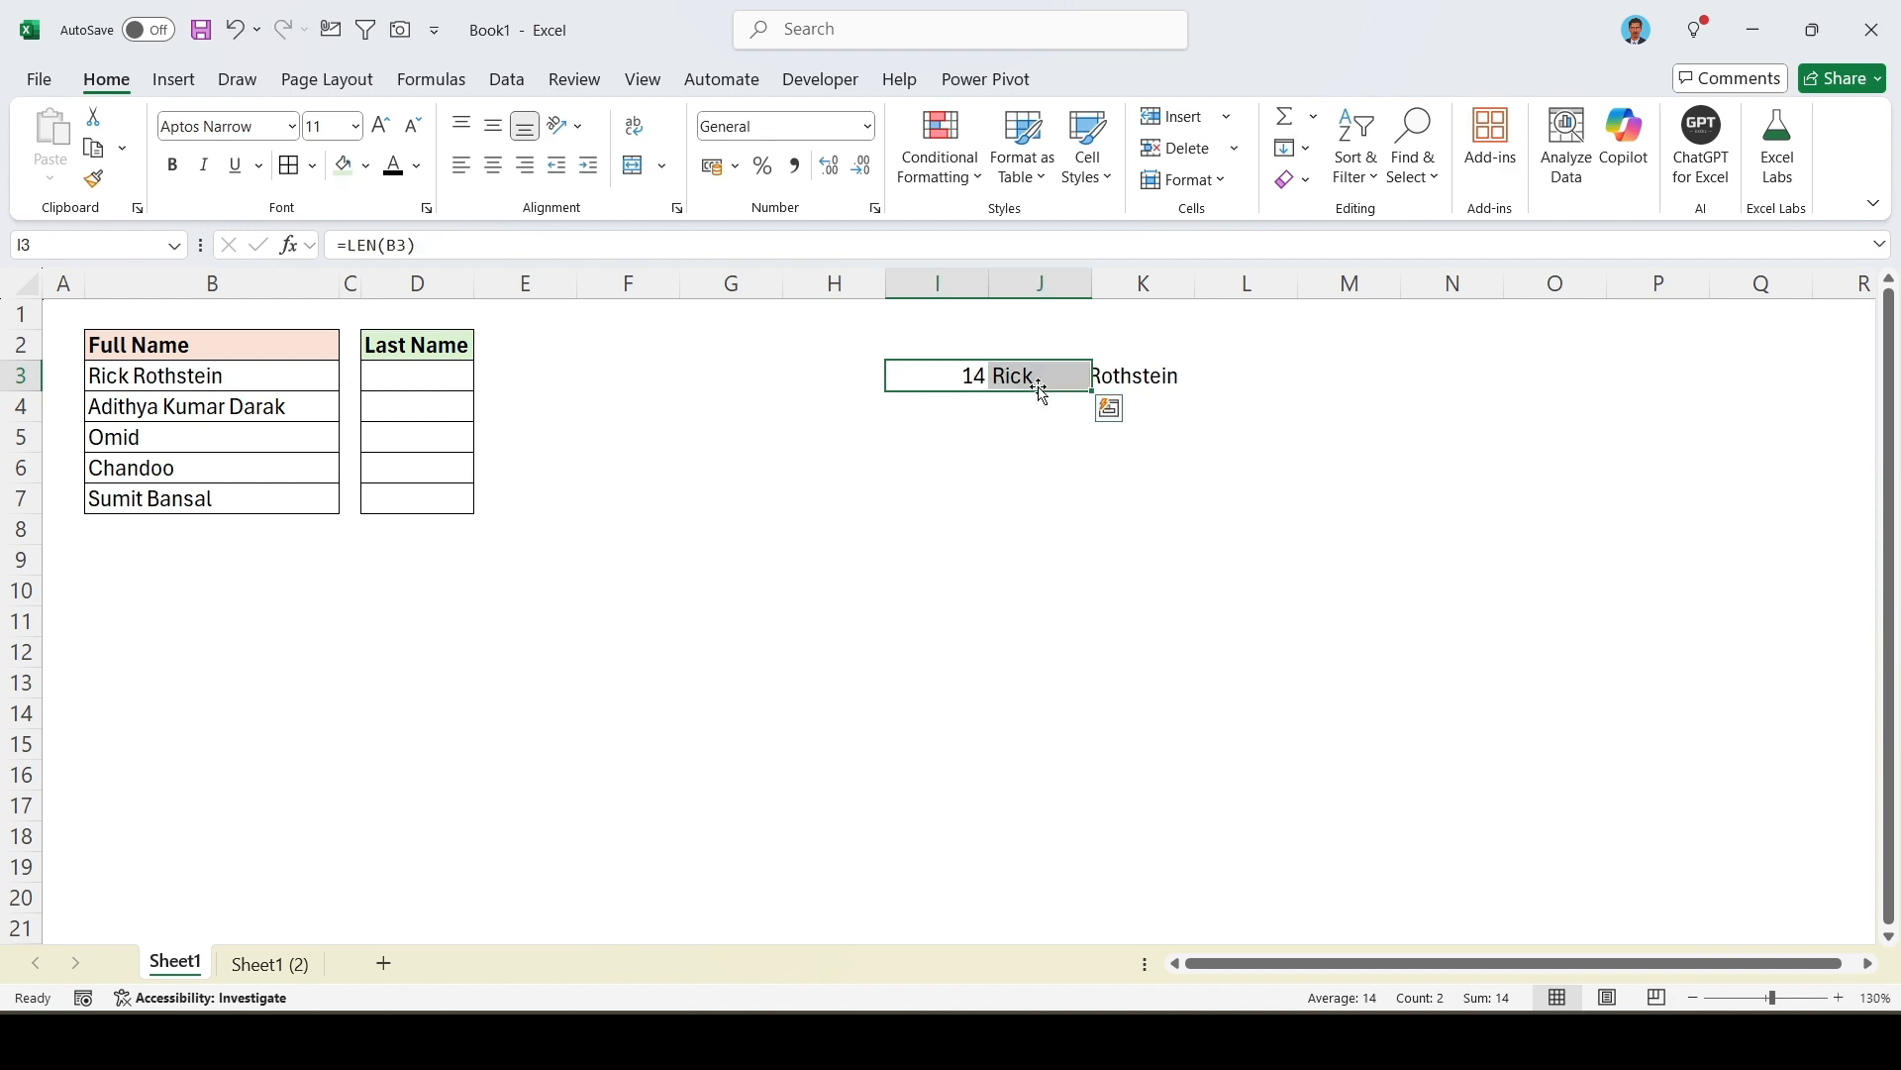
pyautogui.press('Delete')
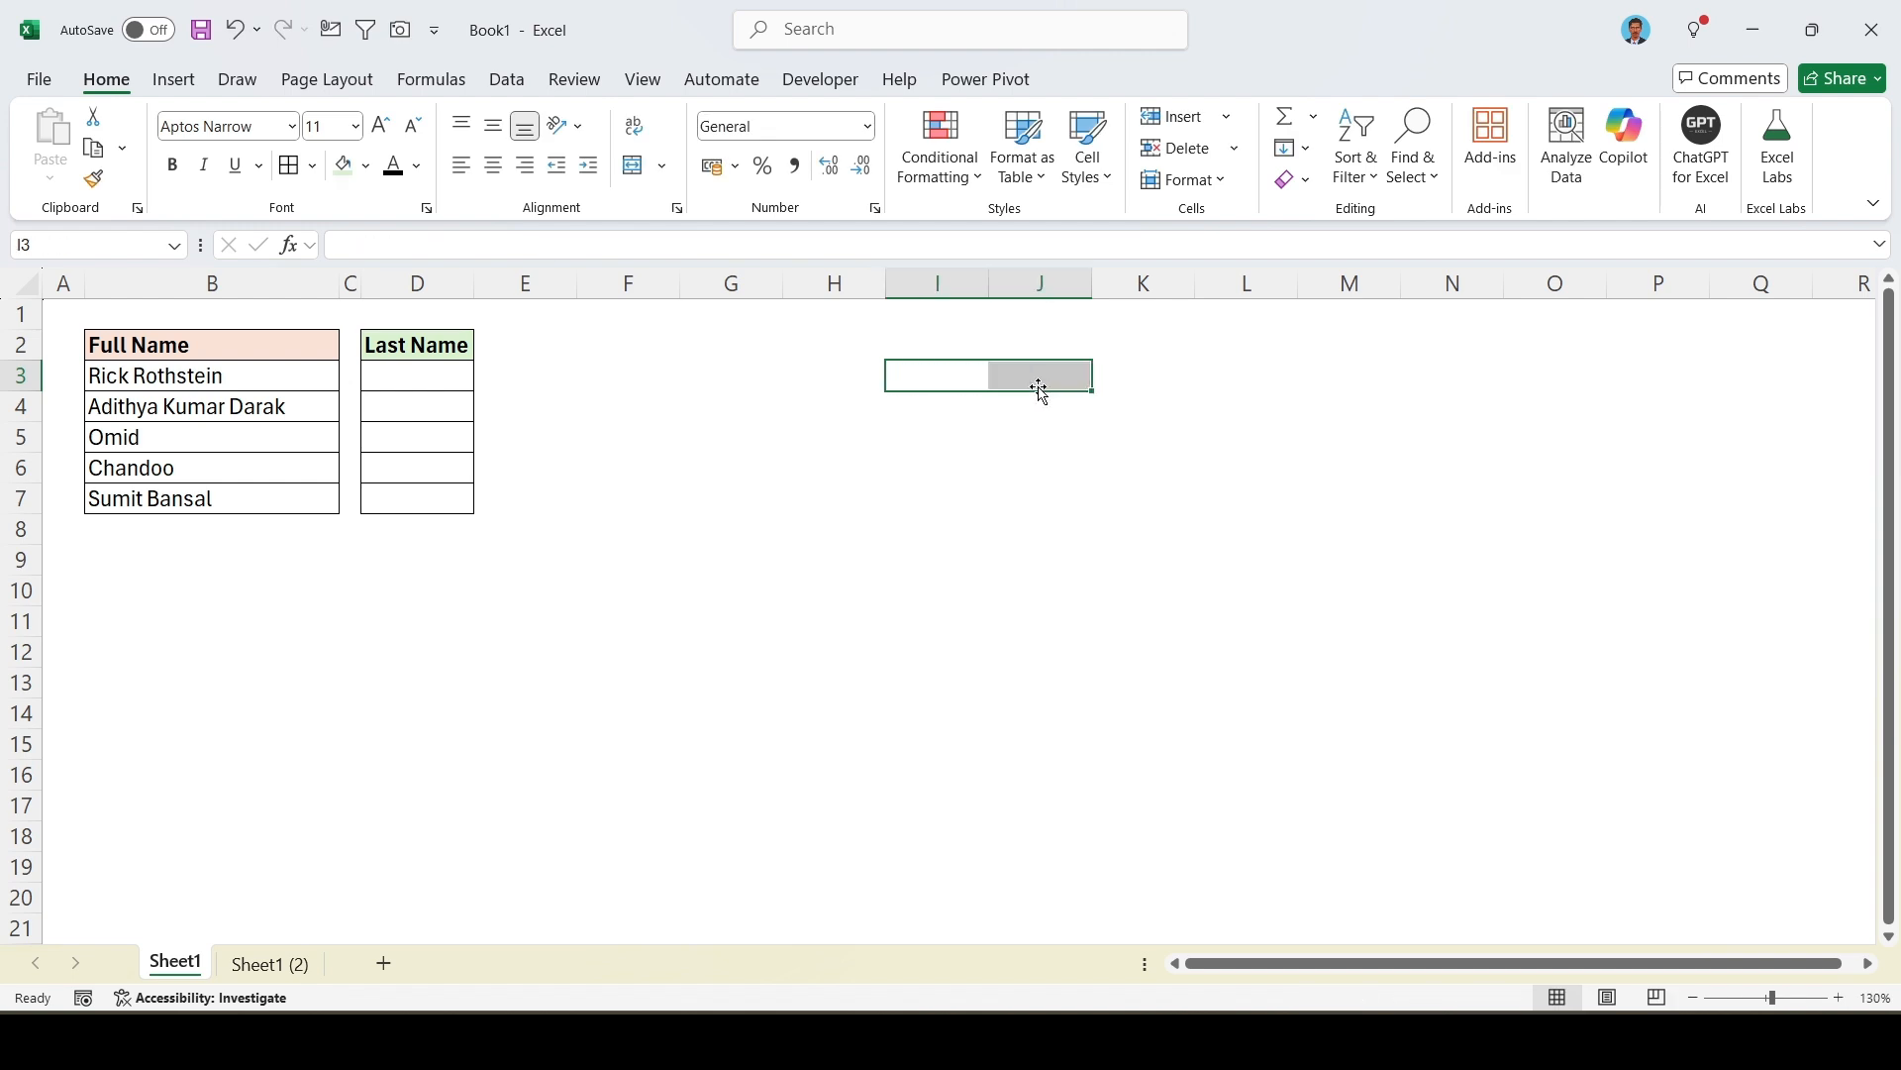
# - Start a SUBSTITUTE formula in D3 with B3 as the text and a single space " " as the old text
pyautogui.click(466, 373)
pyautogui.write('=sub')
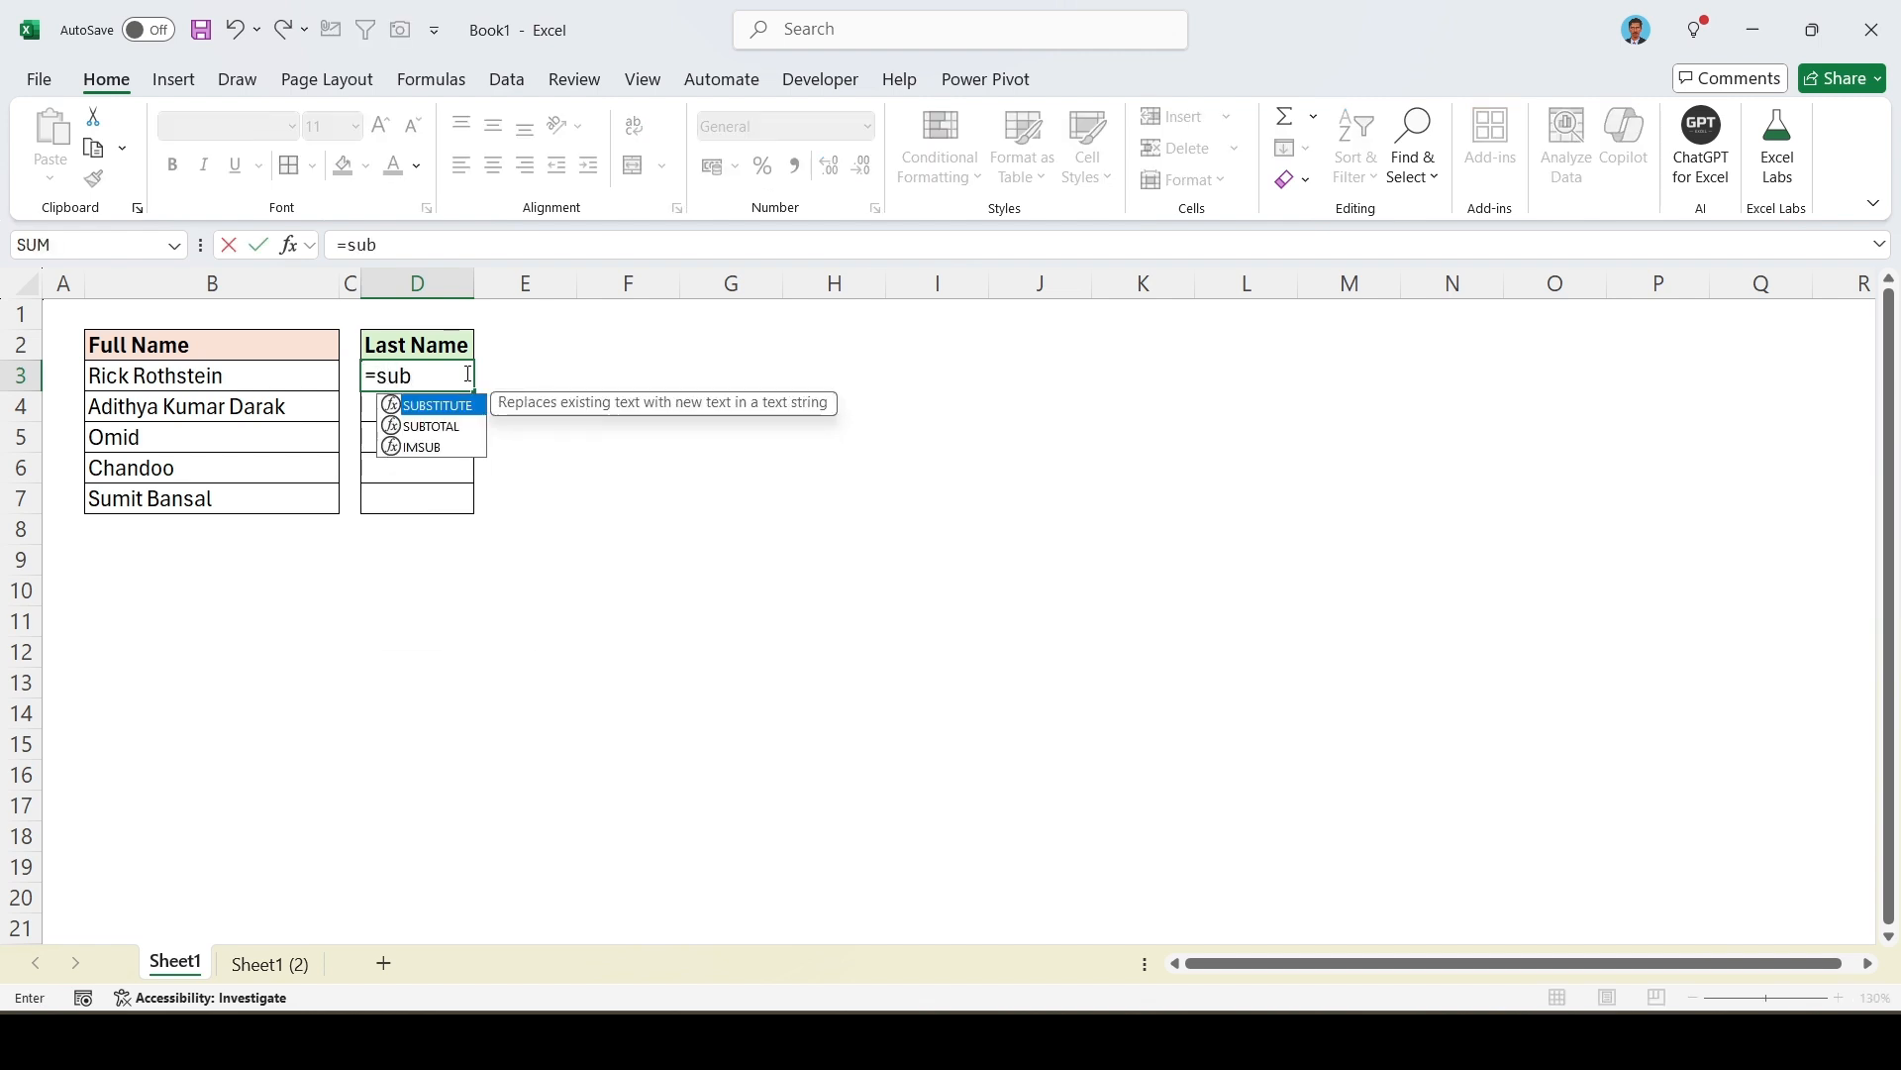
pyautogui.press('Tab')
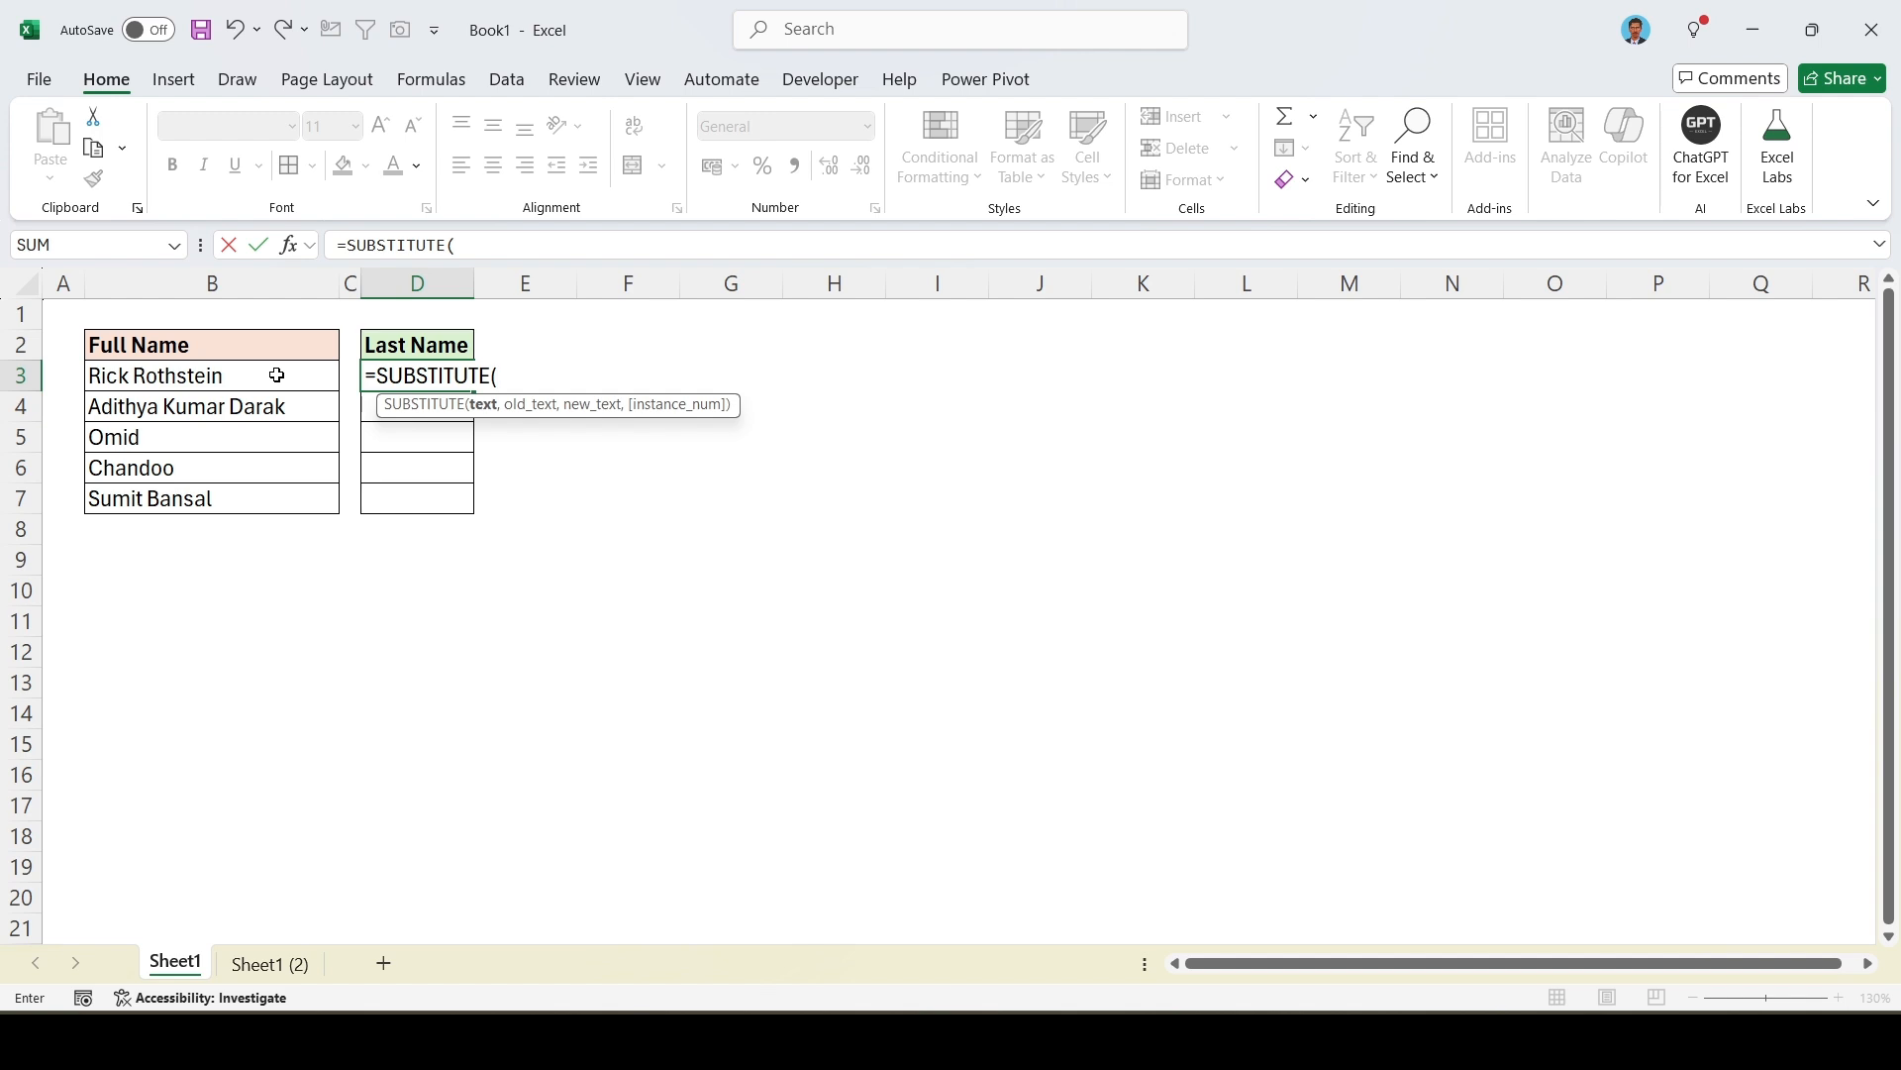
pyautogui.click(276, 376)
pyautogui.write(',')
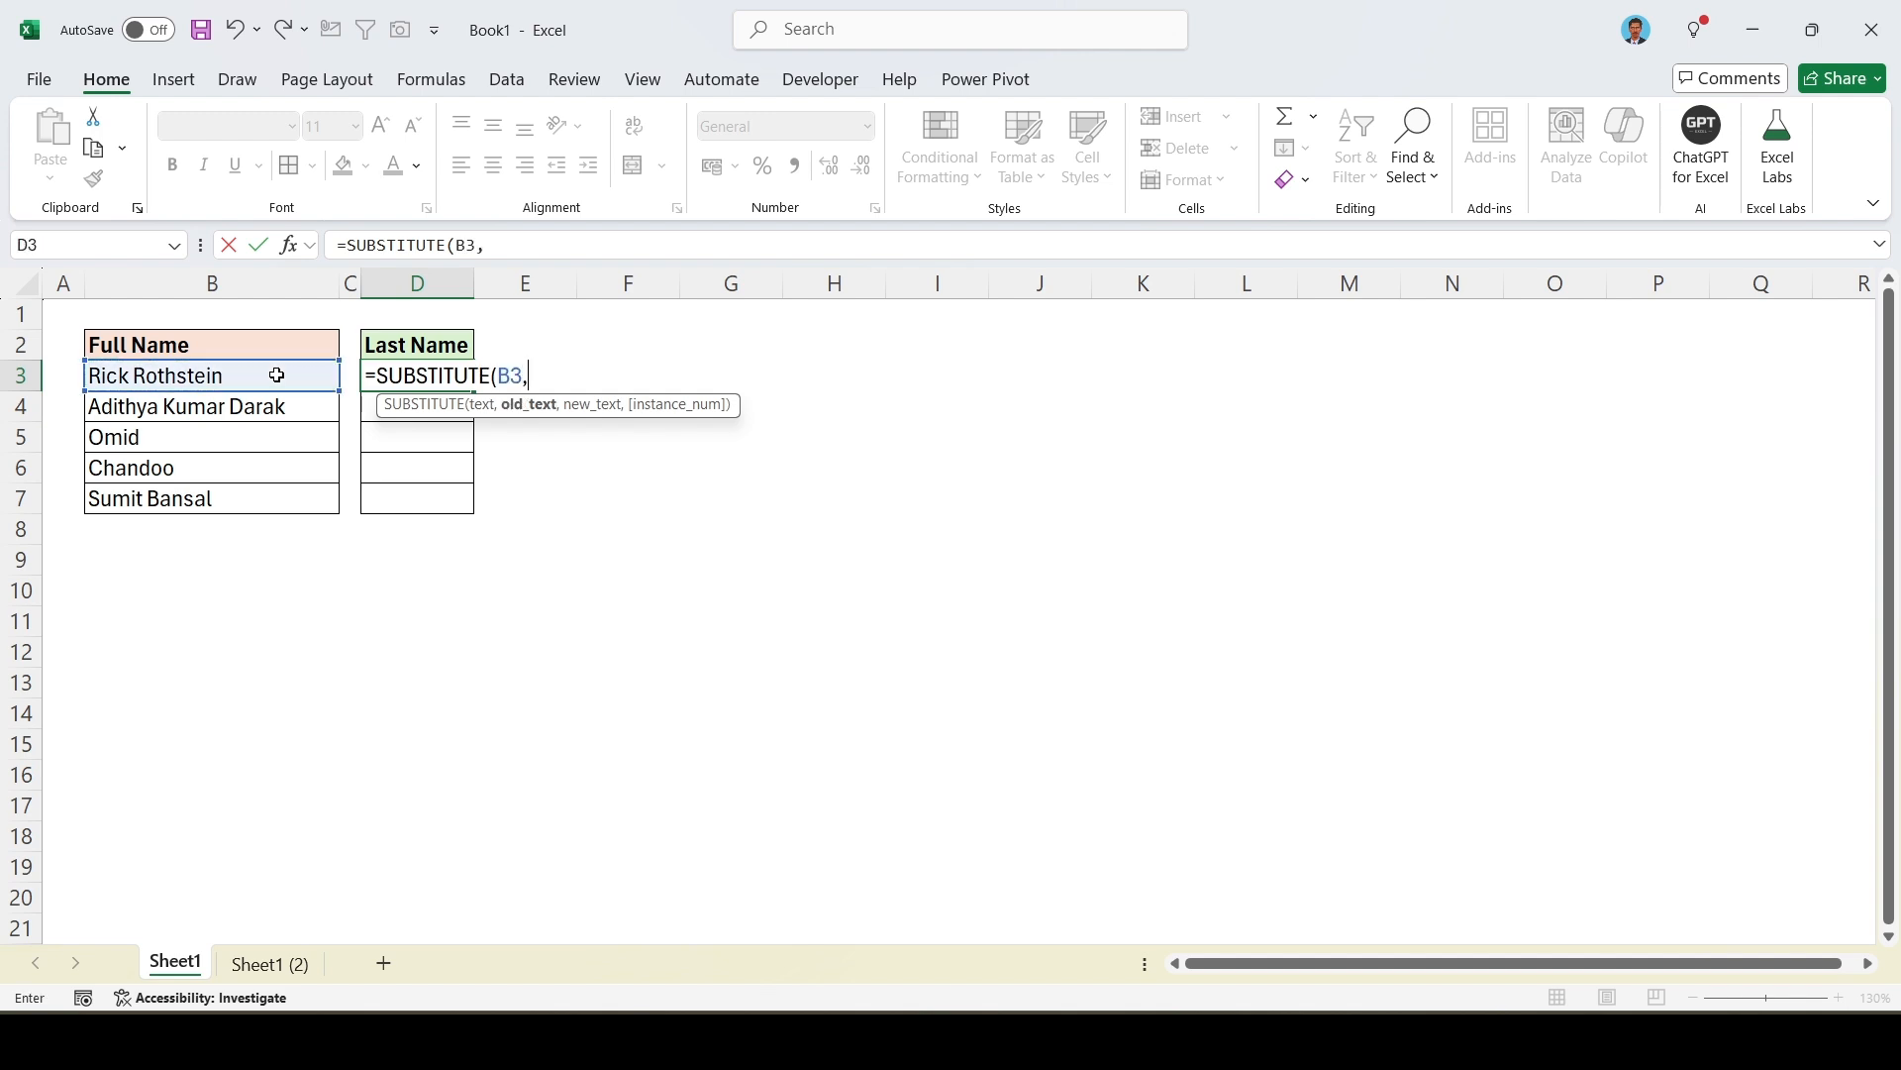
pyautogui.write('" ",')
# - Complete the SUBSTITUTE formula in D3 with REPT(" ",LEN(B3)) as the new text
pyautogui.write('rept')
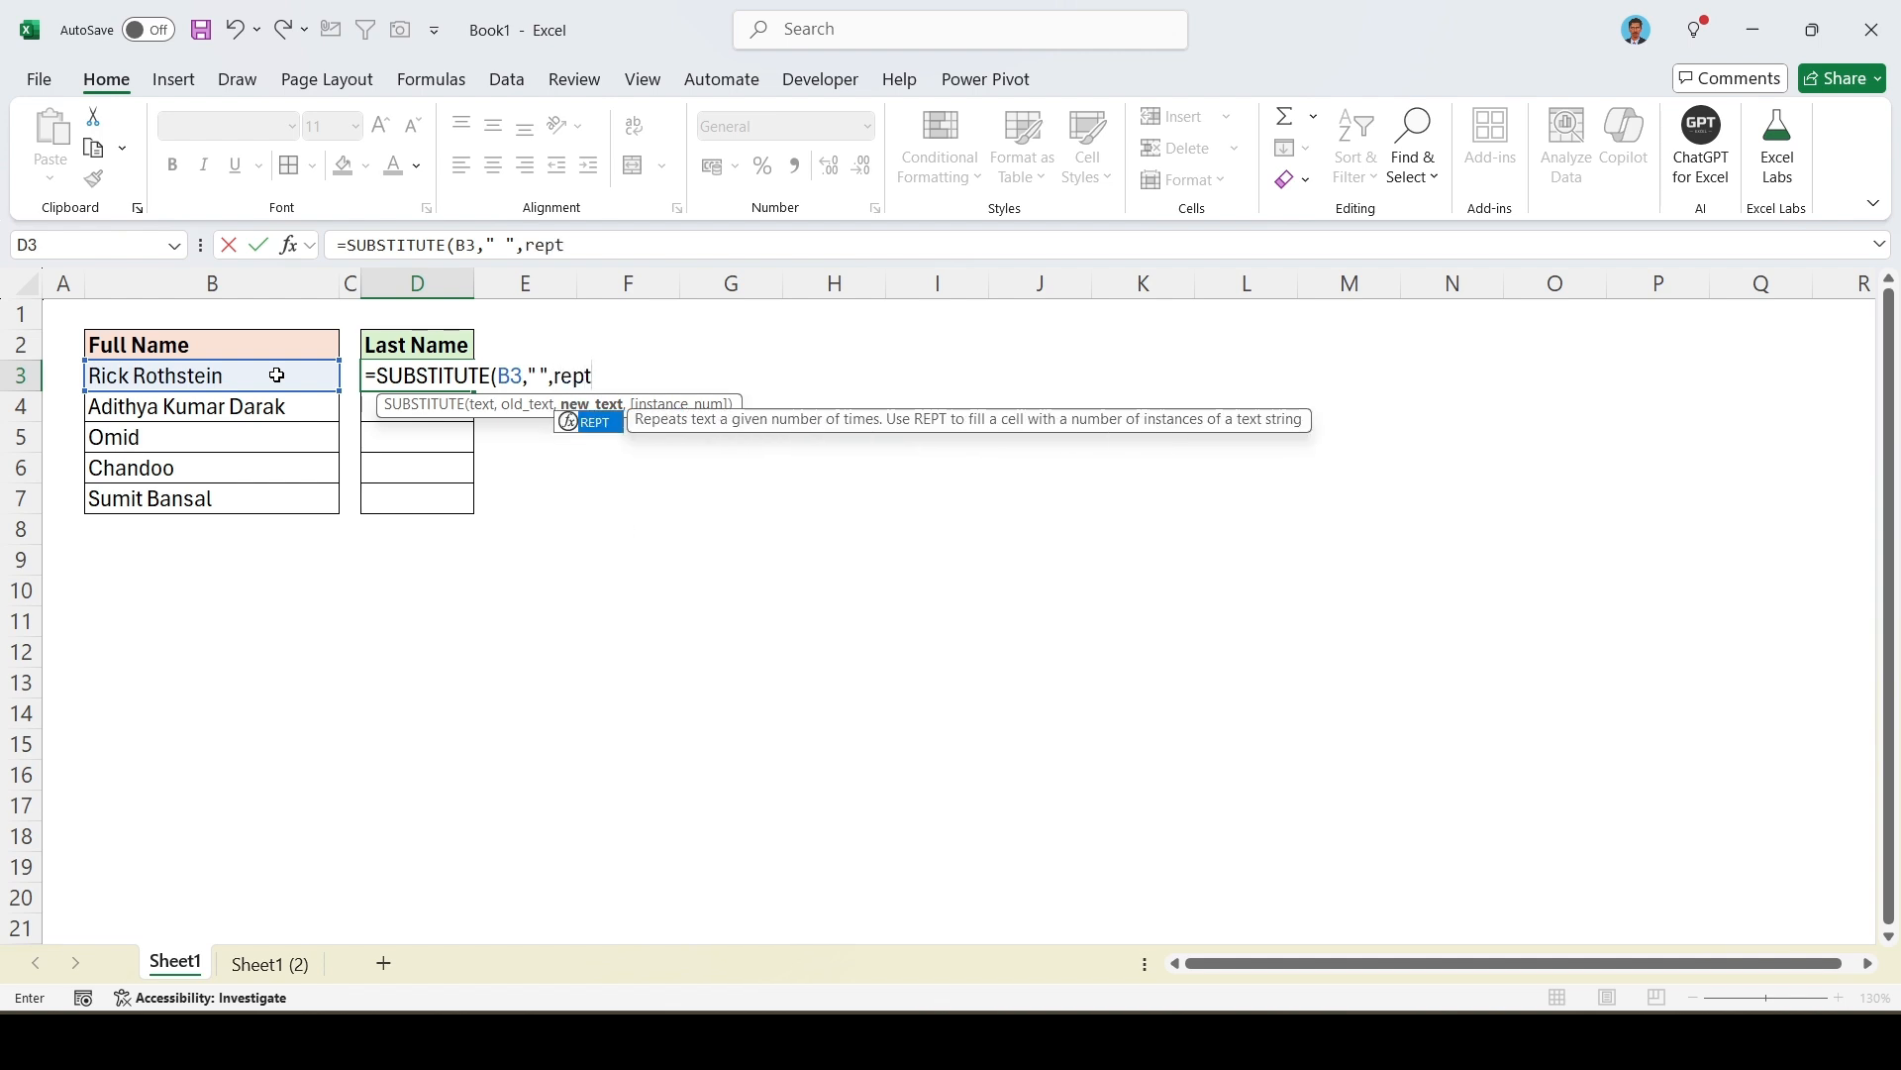
pyautogui.press('Tab')
pyautogui.write('" ",')
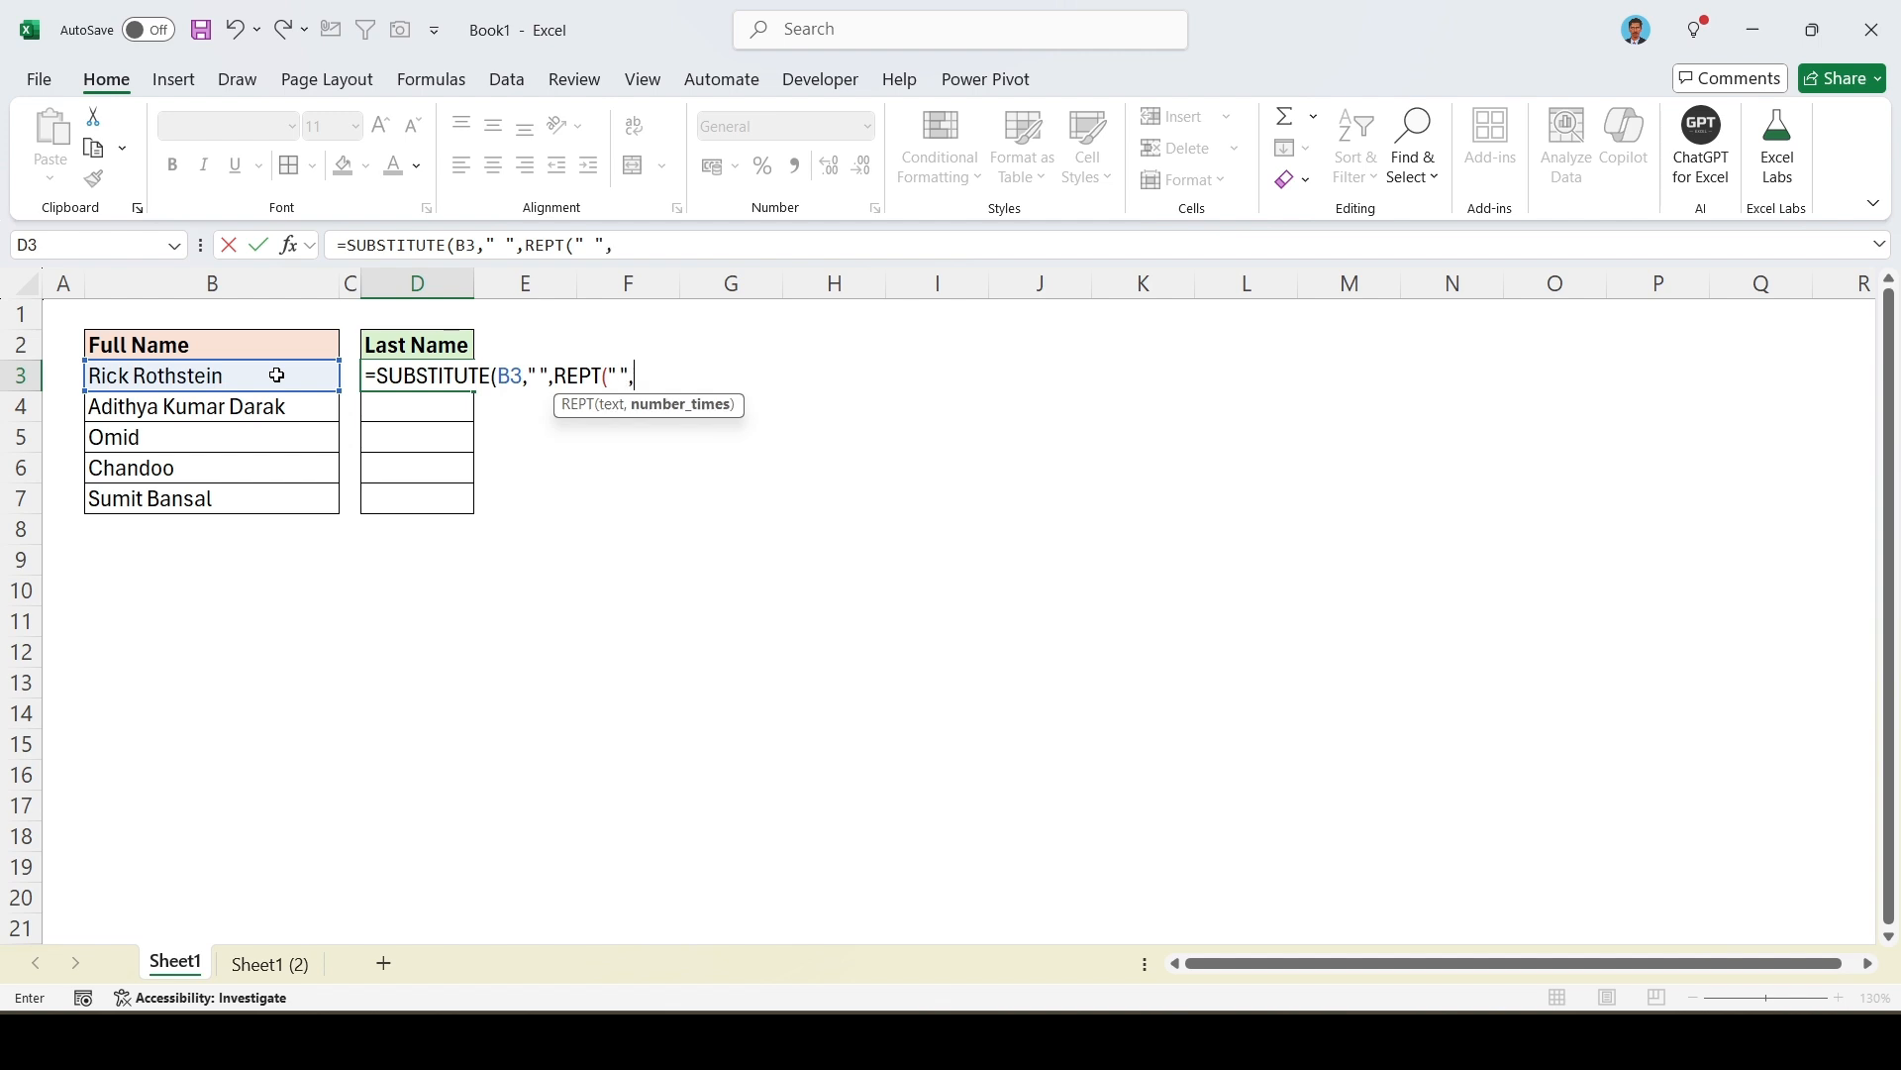
pyautogui.write('len')
pyautogui.press('Tab')
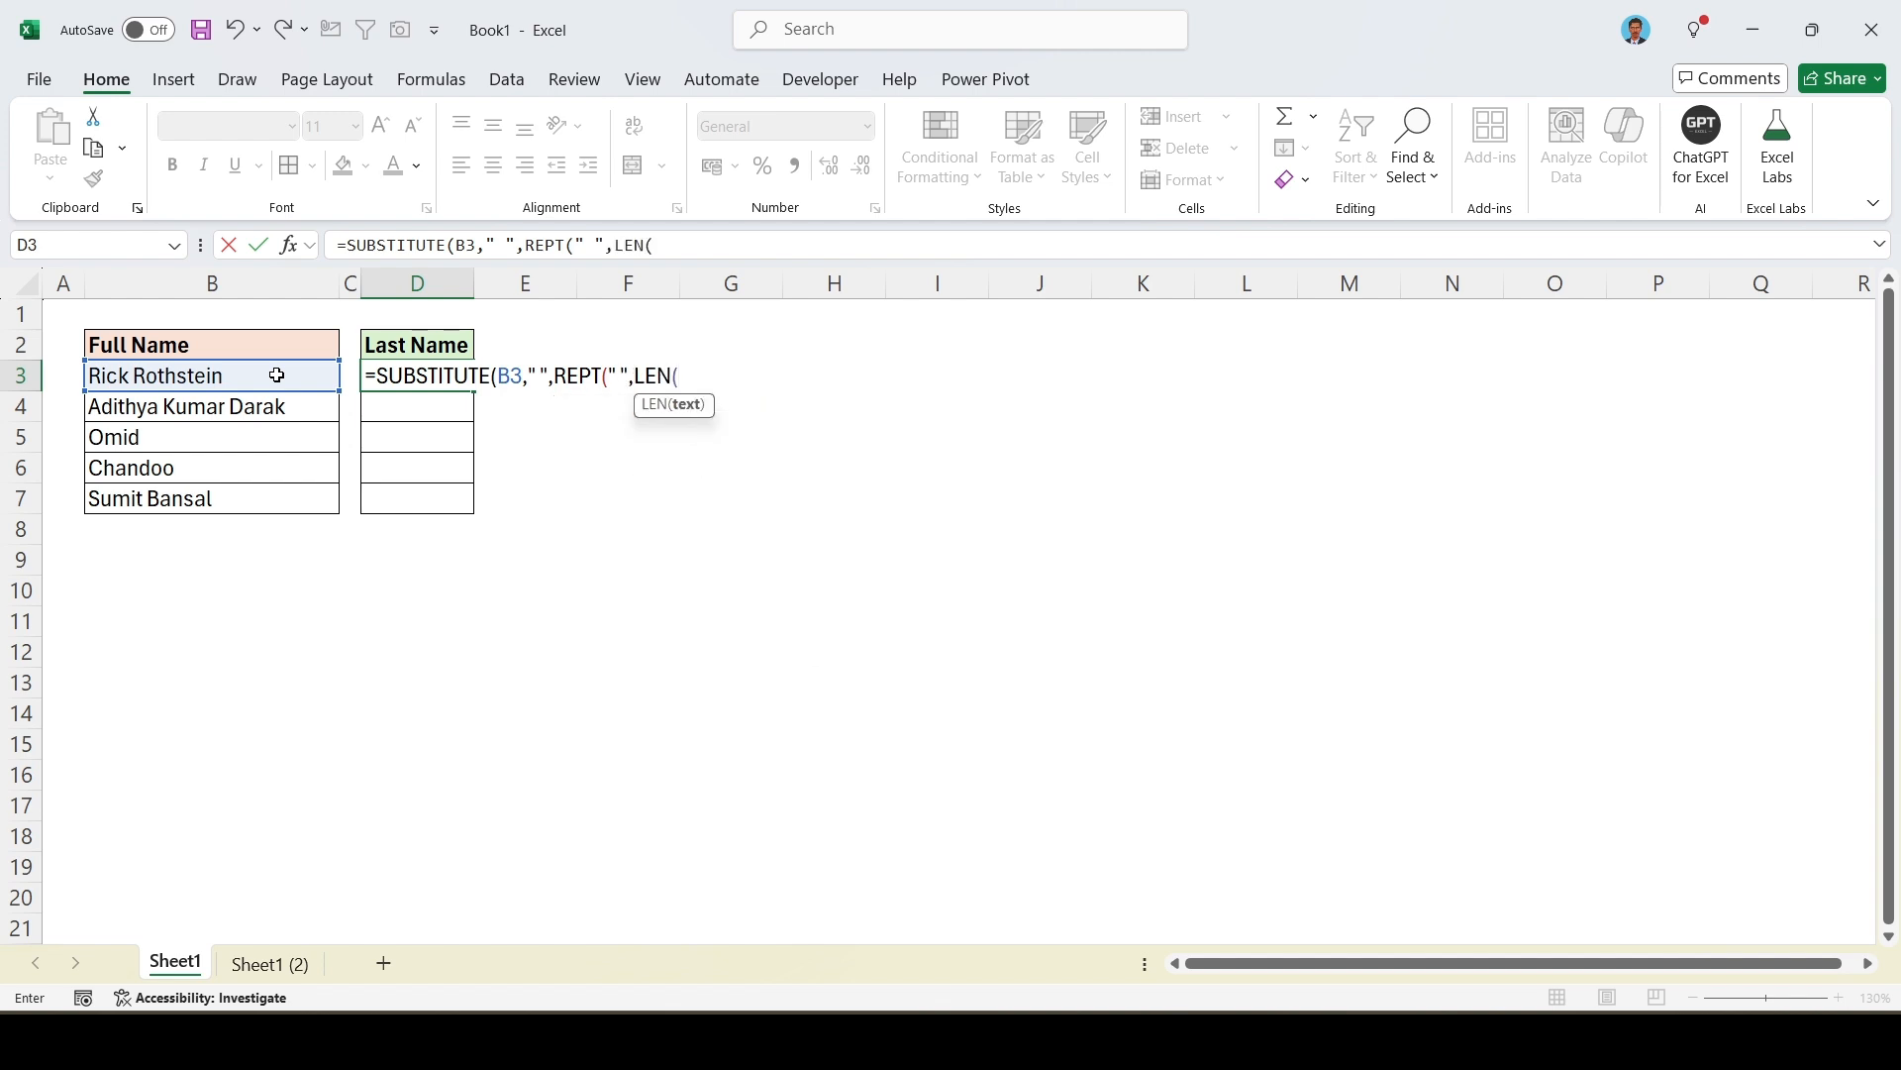
pyautogui.click(166, 375)
pyautogui.write(')')
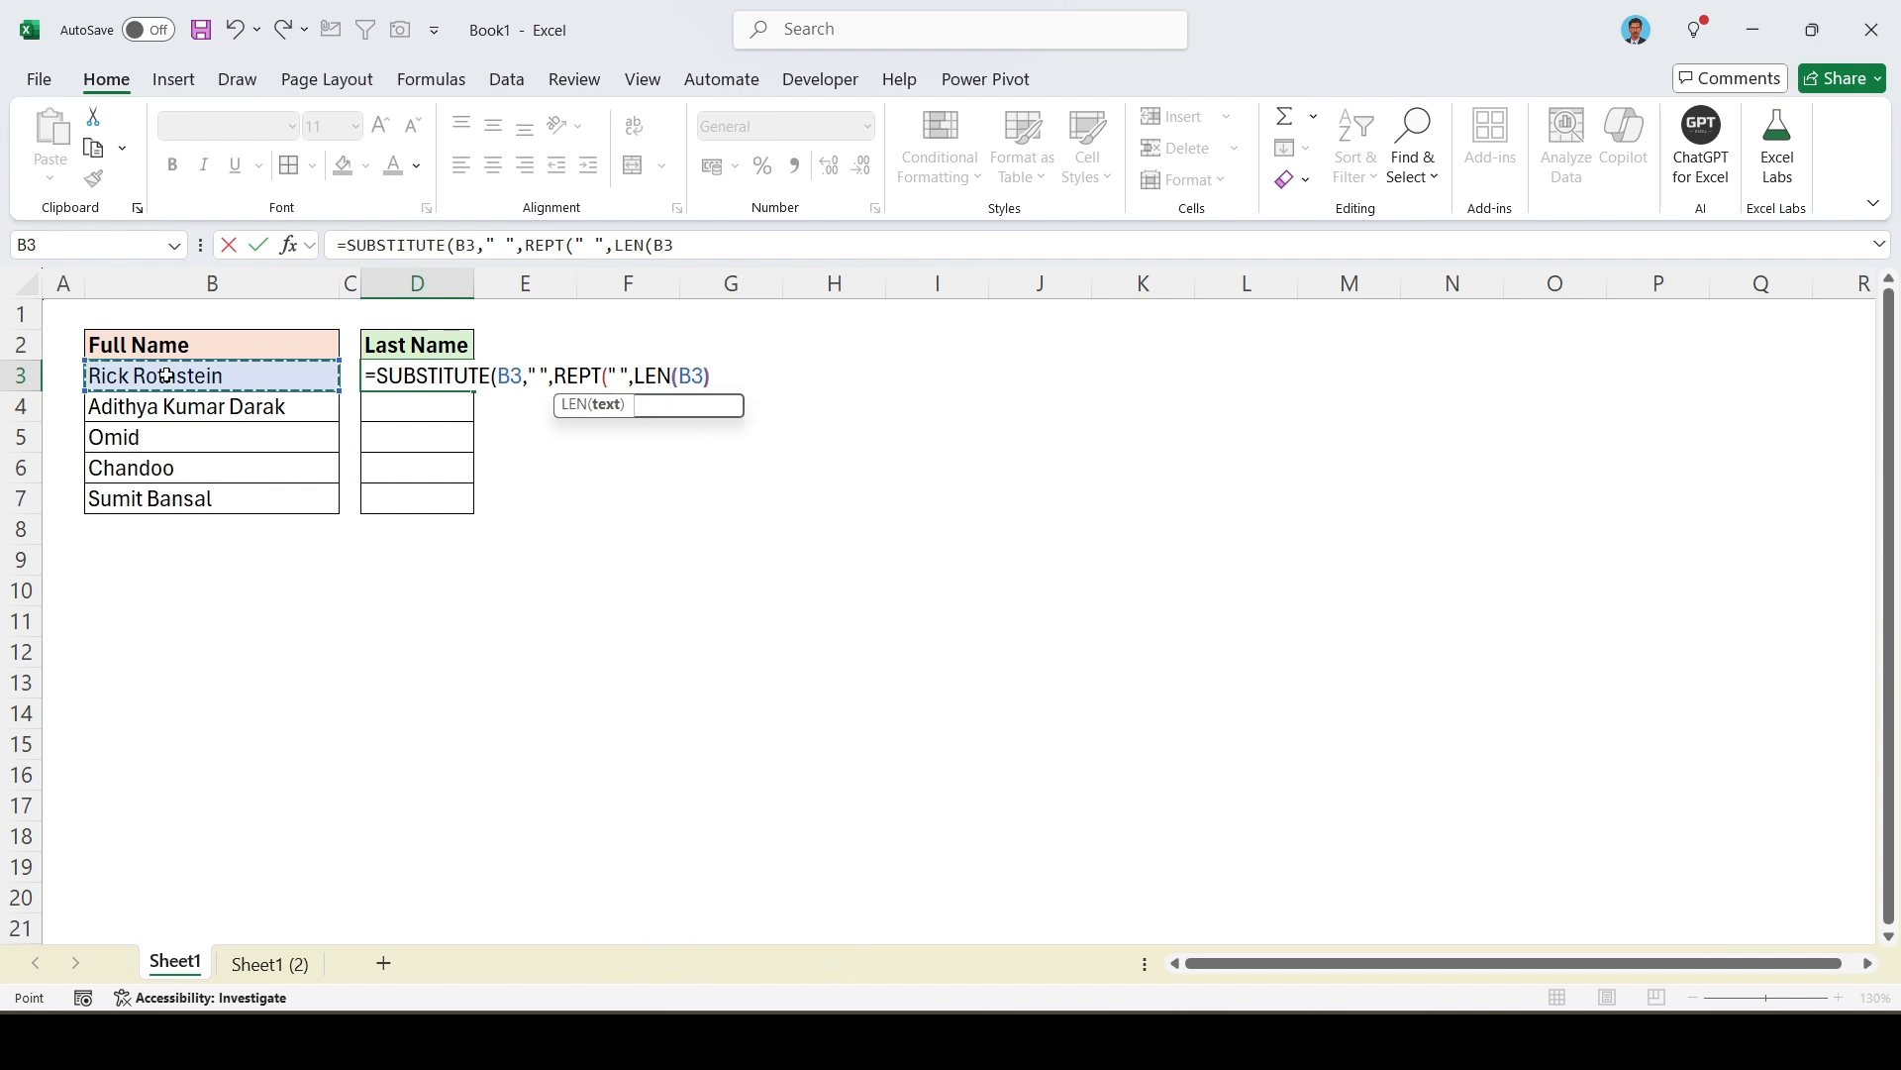
pyautogui.write(')')
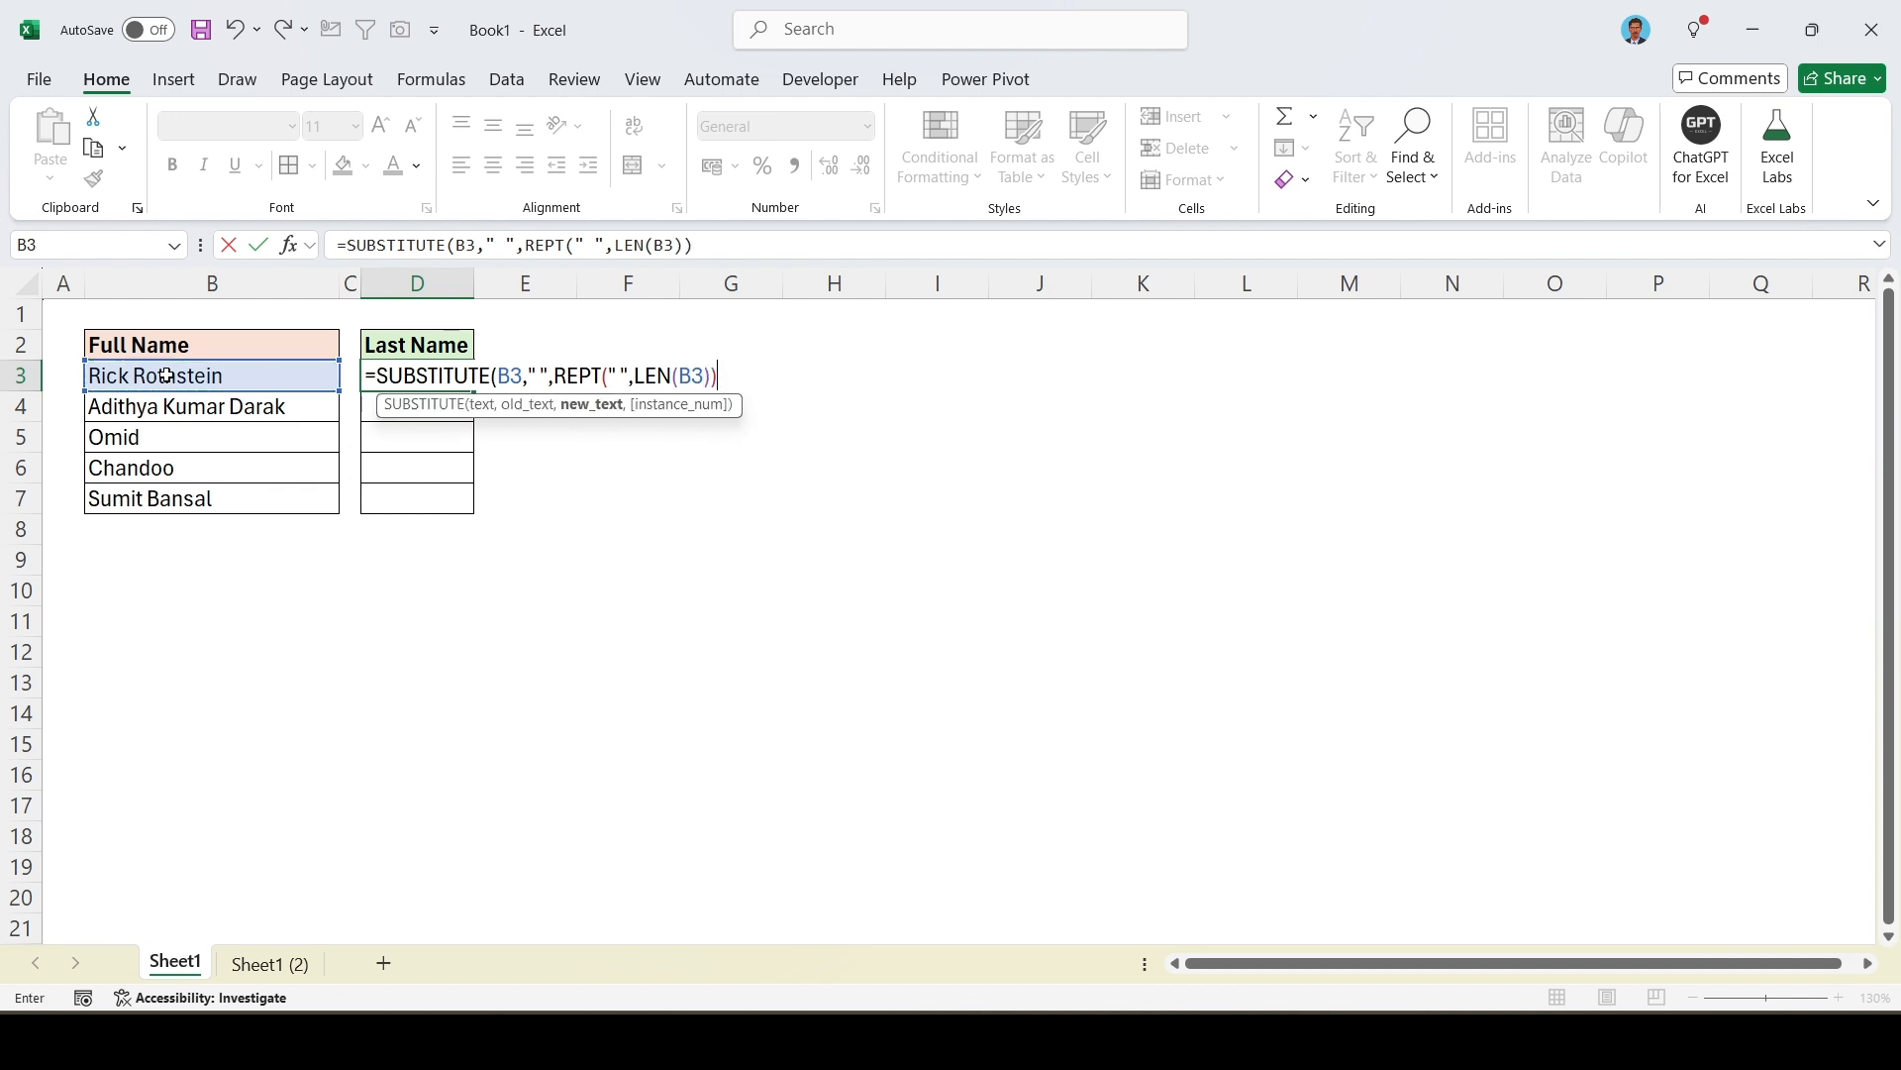
pyautogui.write(')')
pyautogui.press('Return')
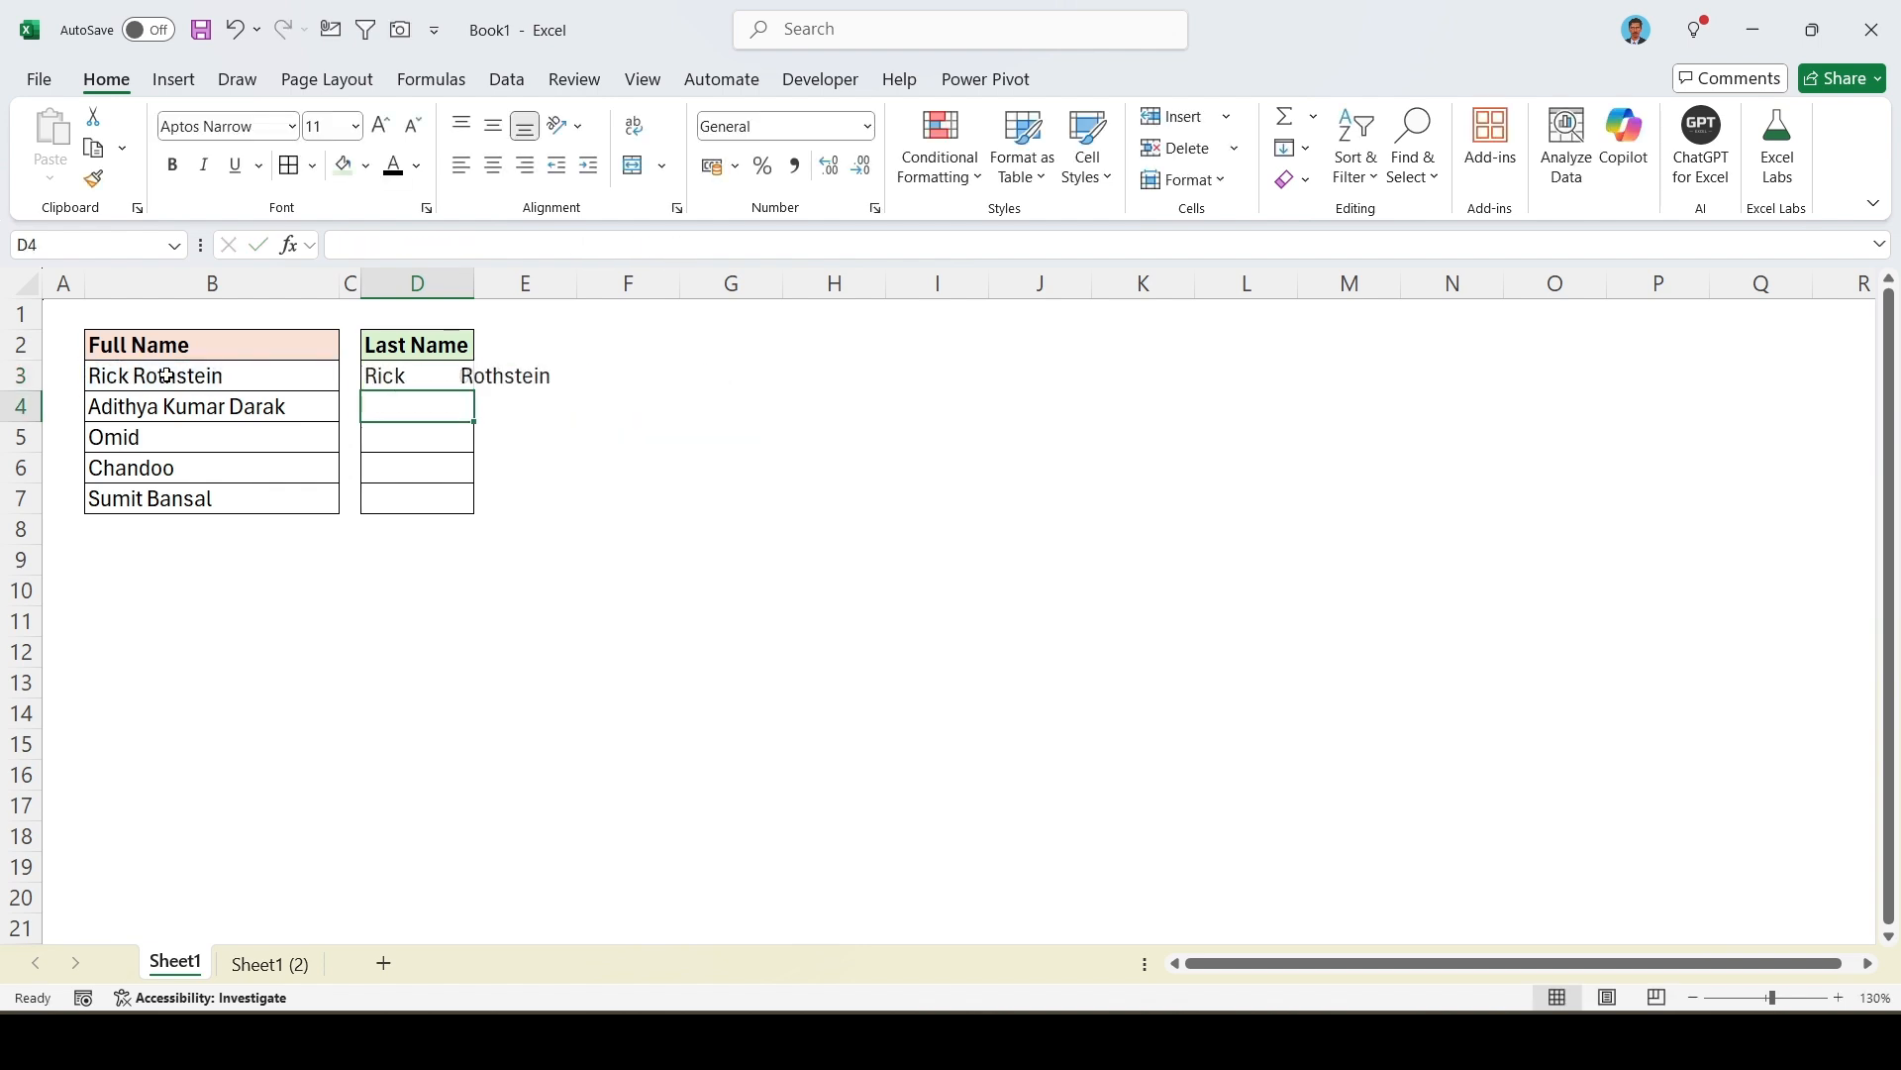
# - Wrap the SUBSTITUTE formula in D3 in a RIGHT function that returns LEN(B3) characters
pyautogui.press('Up')
pyautogui.click(354, 248)
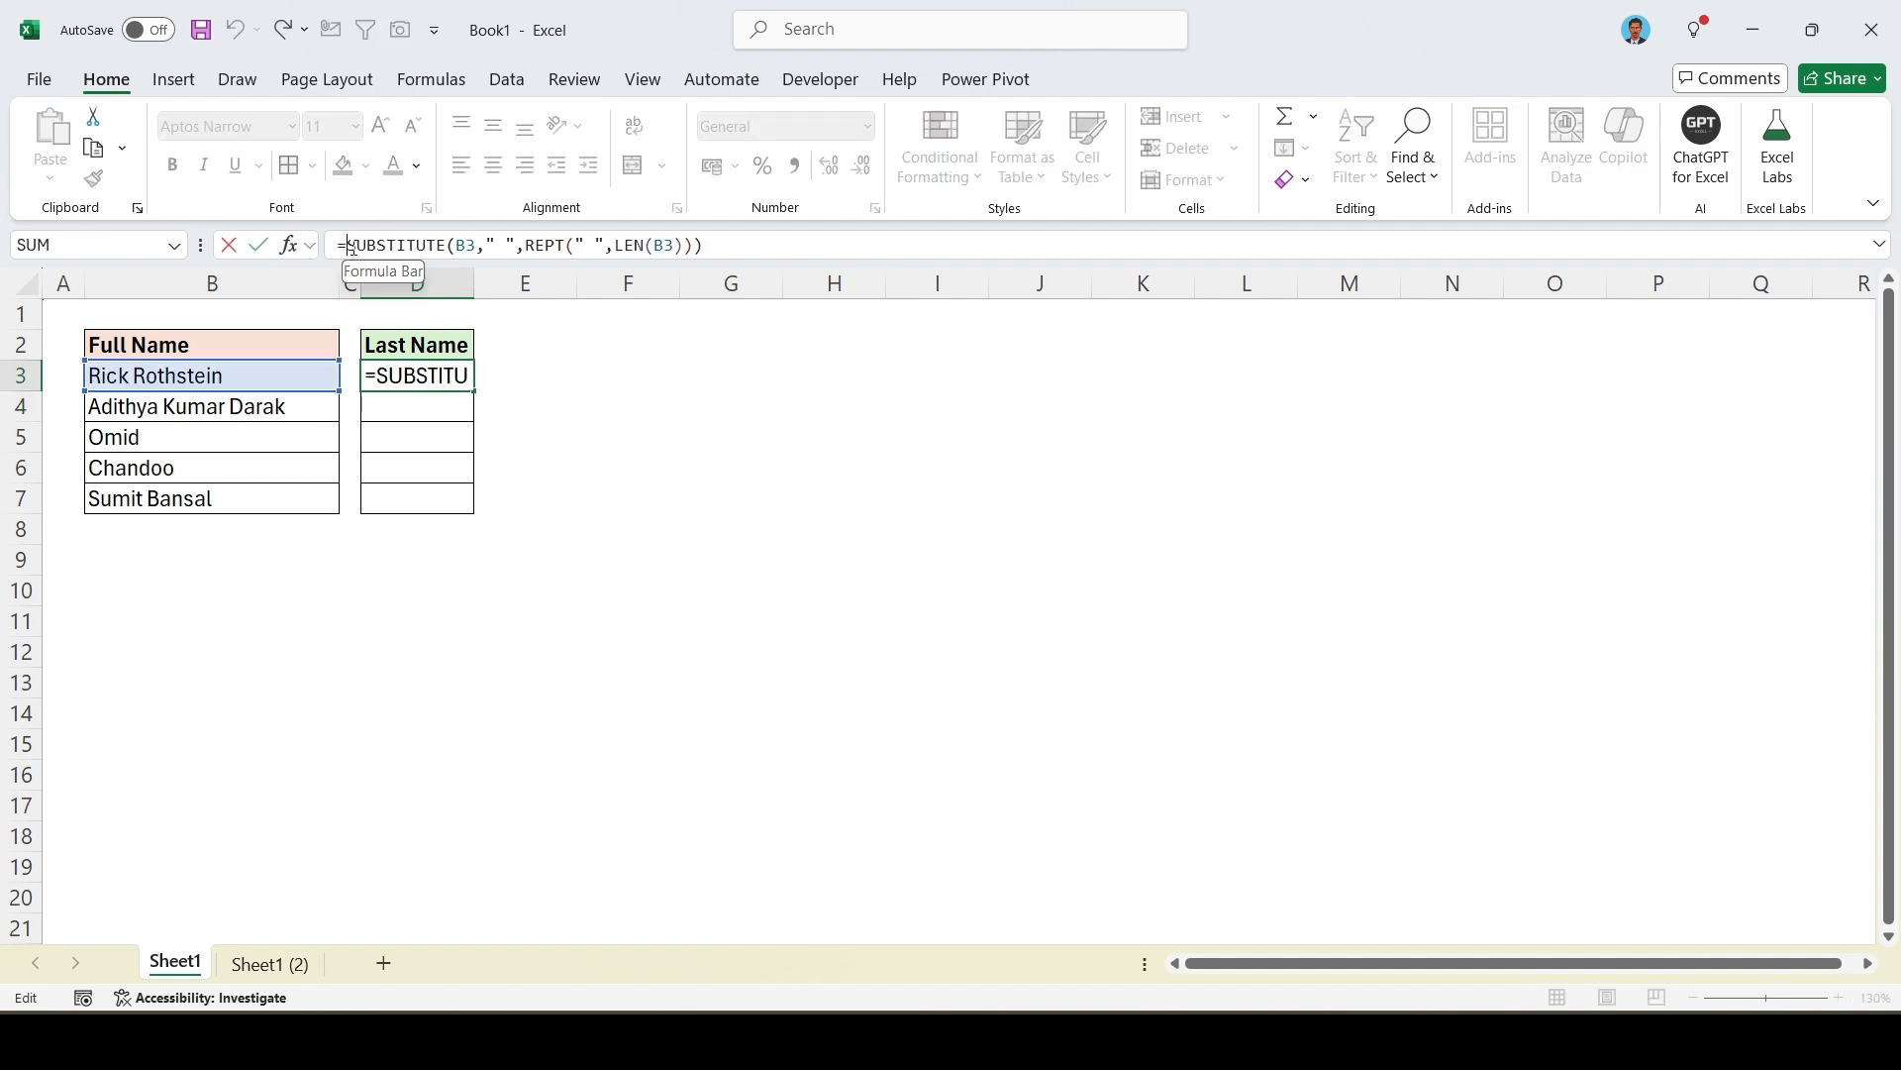
pyautogui.write('RIGHT(')
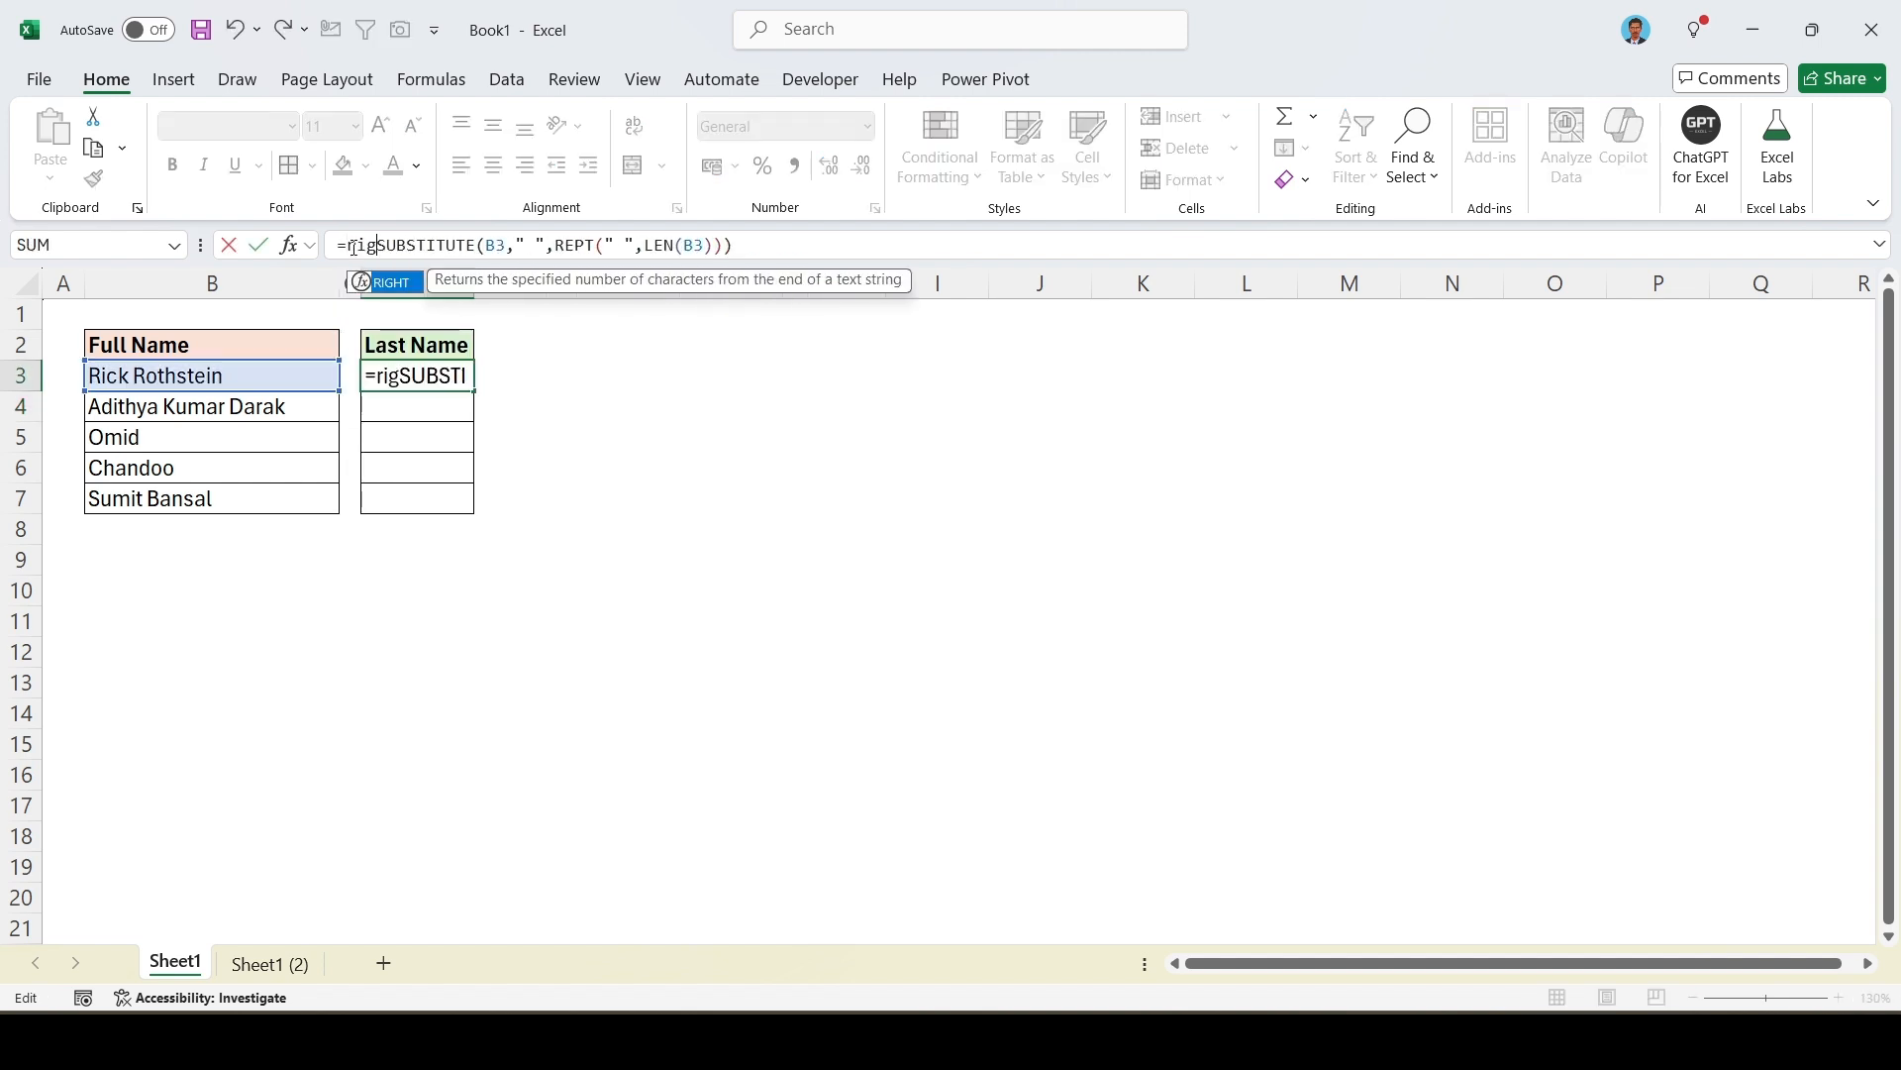
pyautogui.click(783, 245)
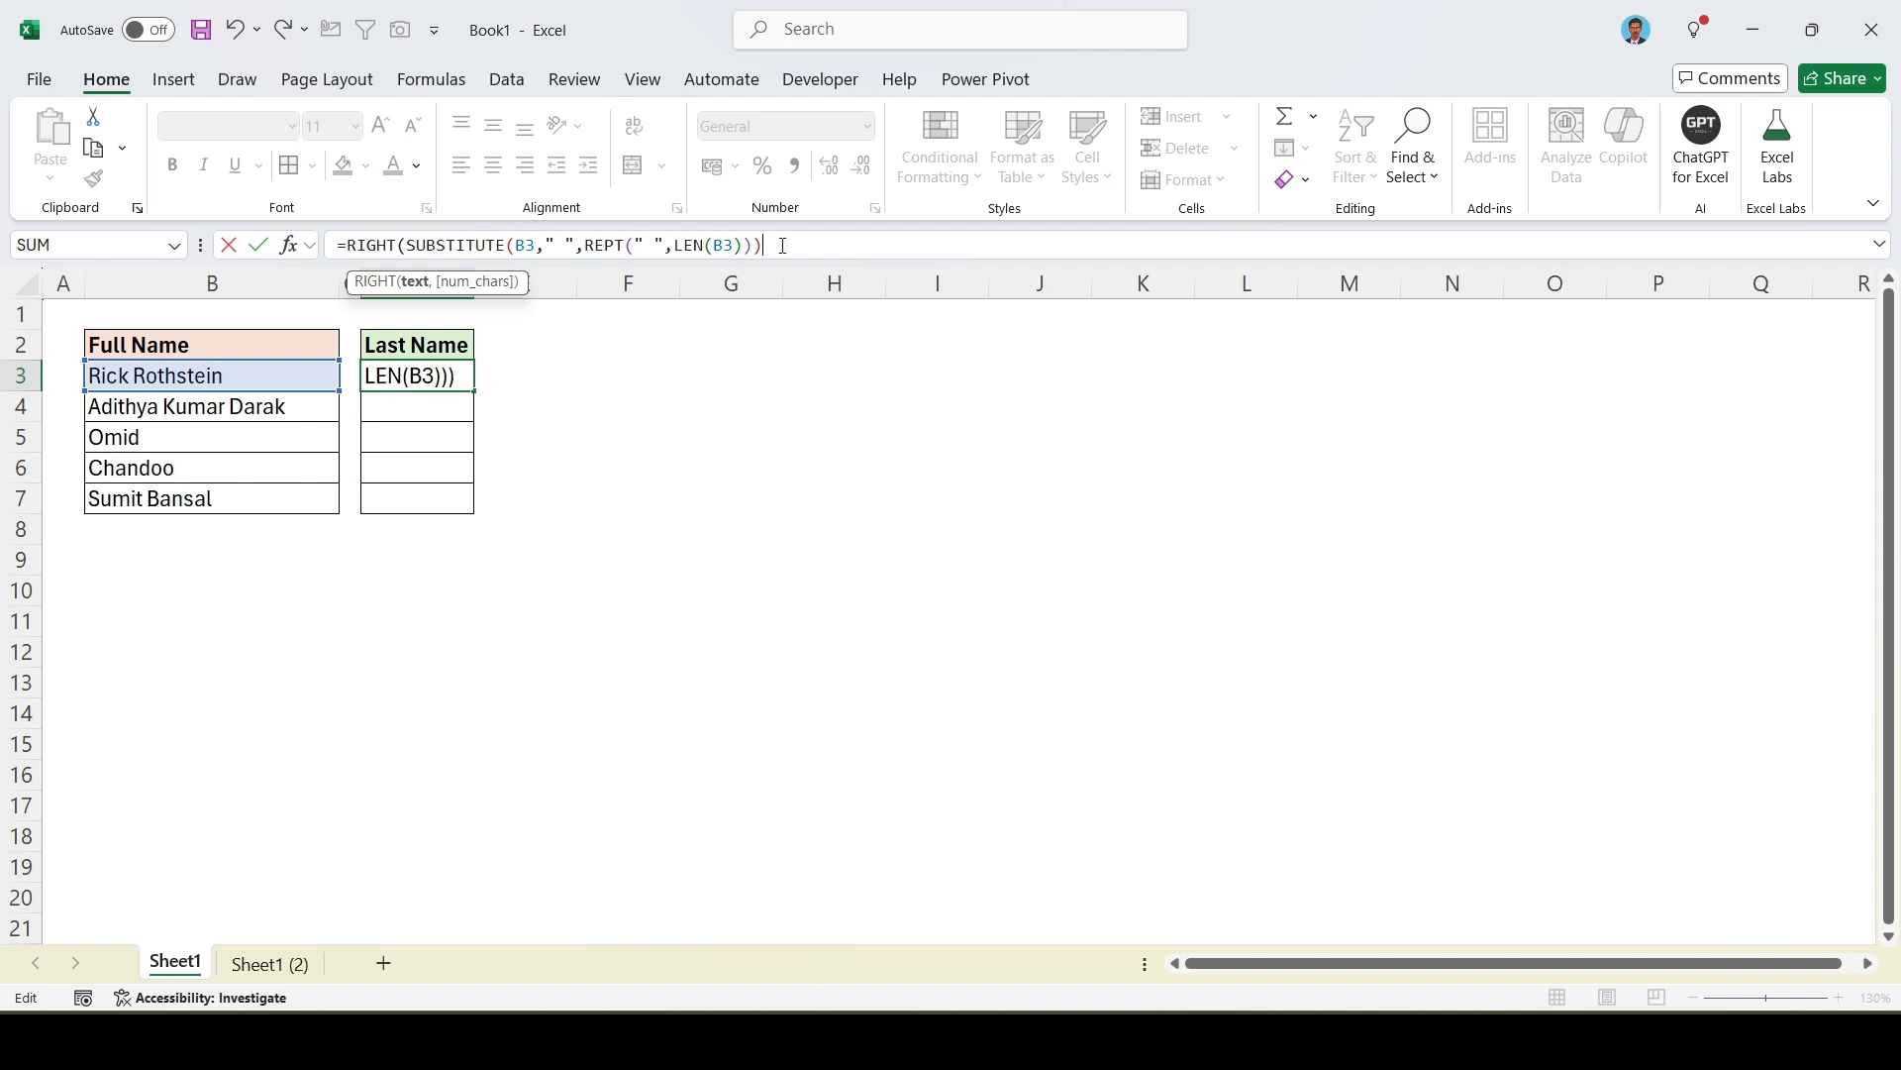
pyautogui.write(',le')
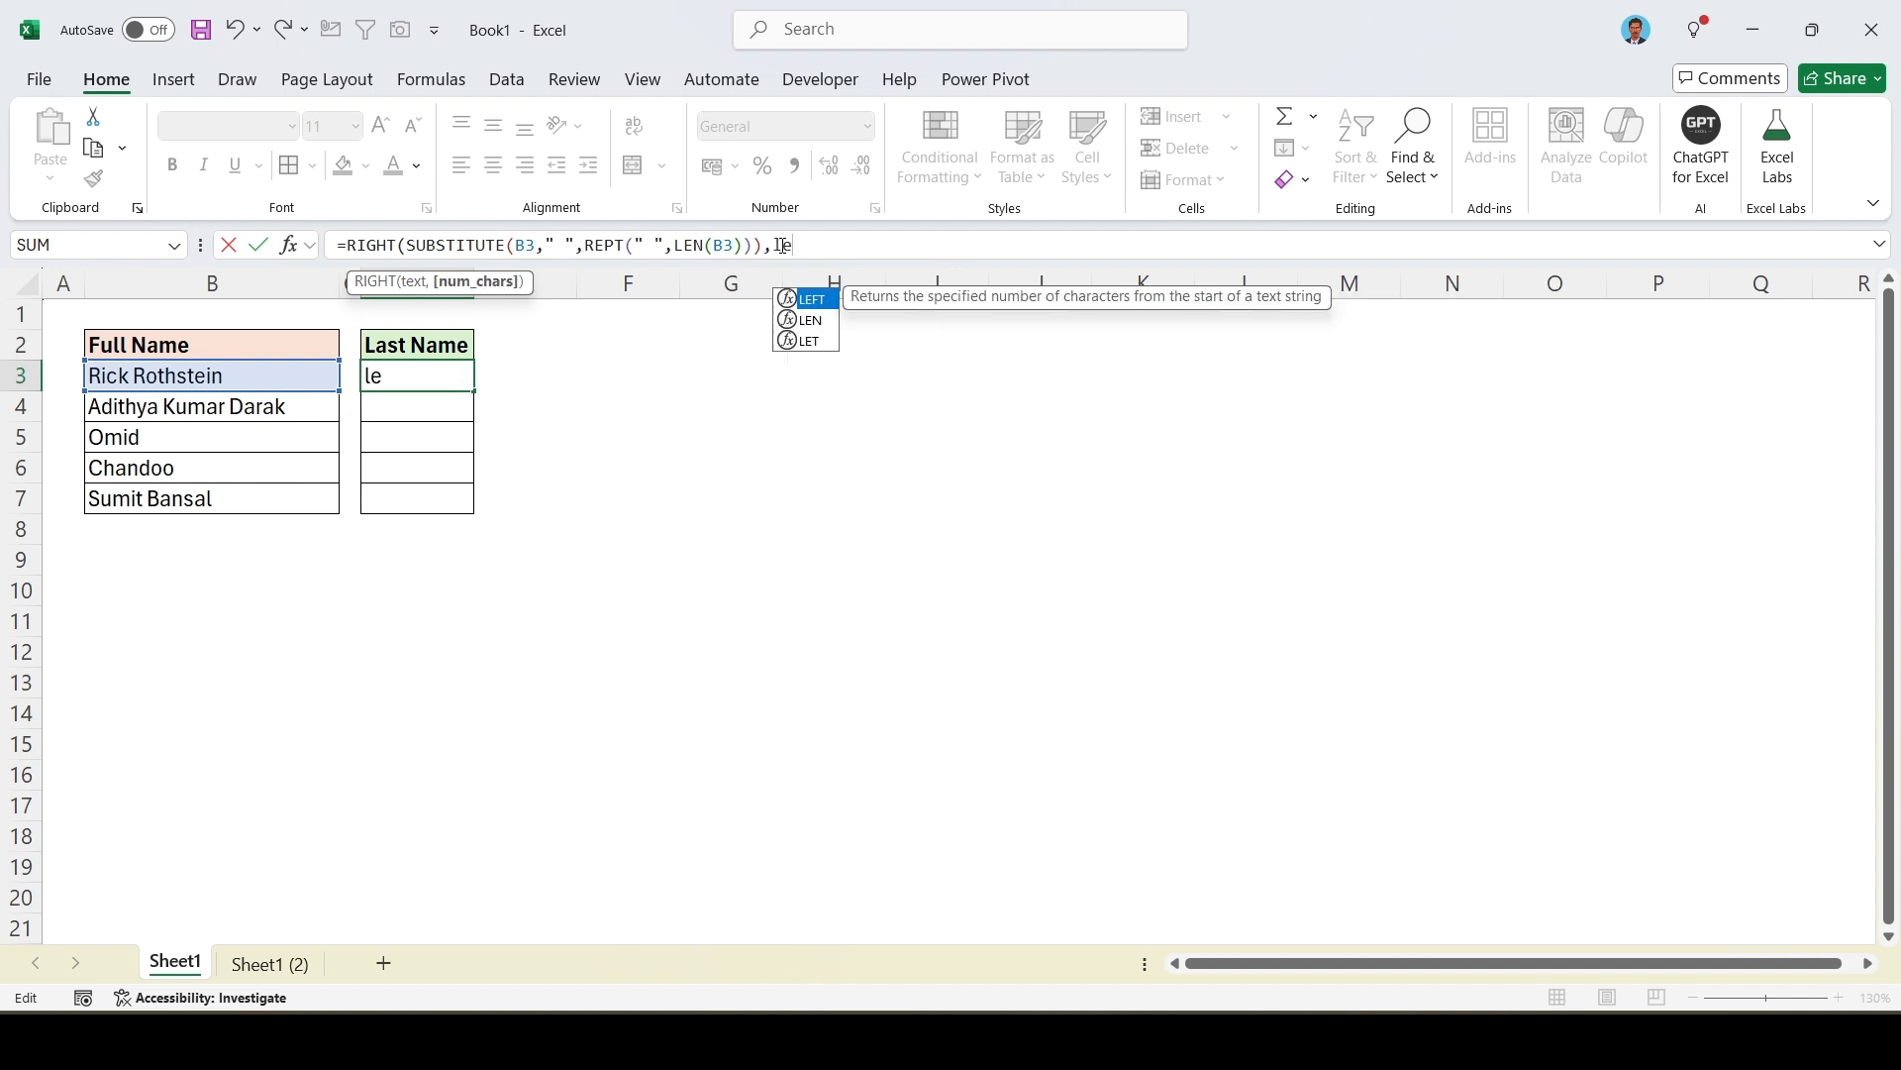
pyautogui.press('Tab')
pyautogui.click(316, 371)
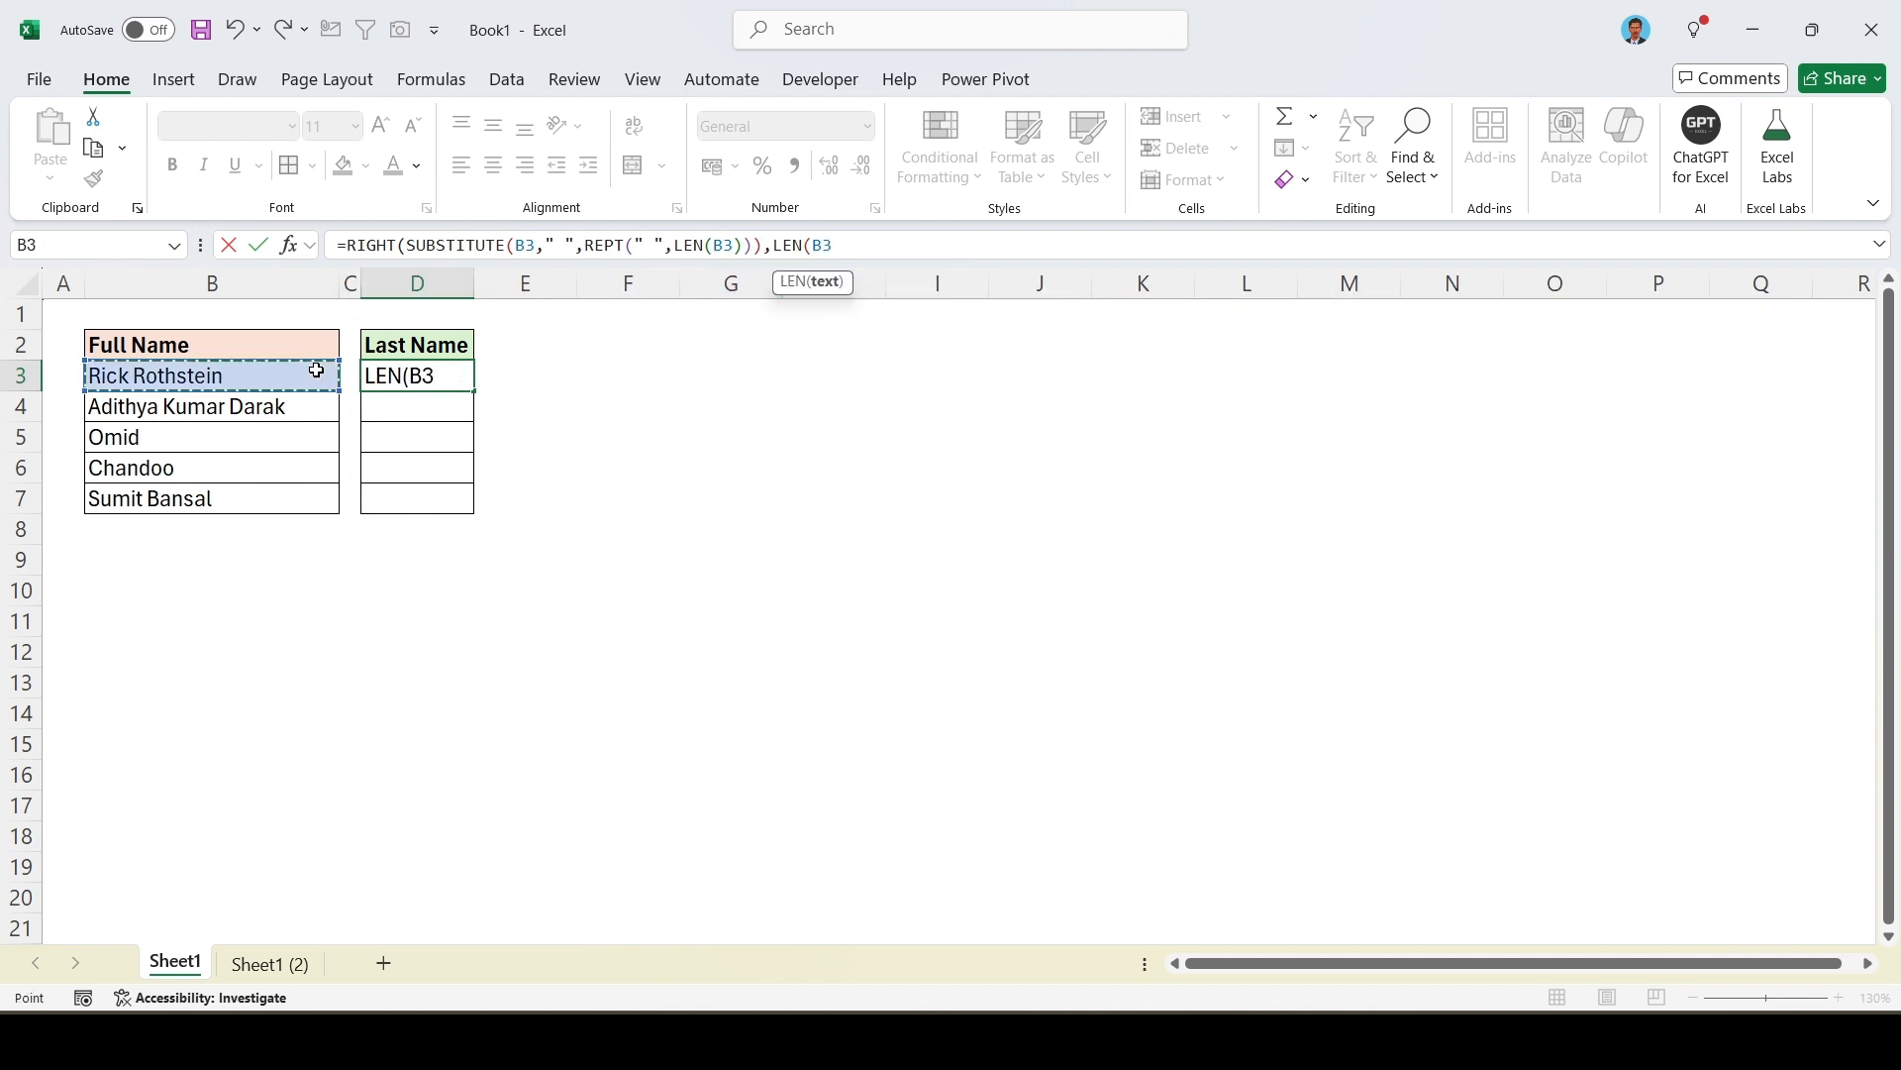
pyautogui.write('))')
pyautogui.hotkey('ctrl', 'Return')
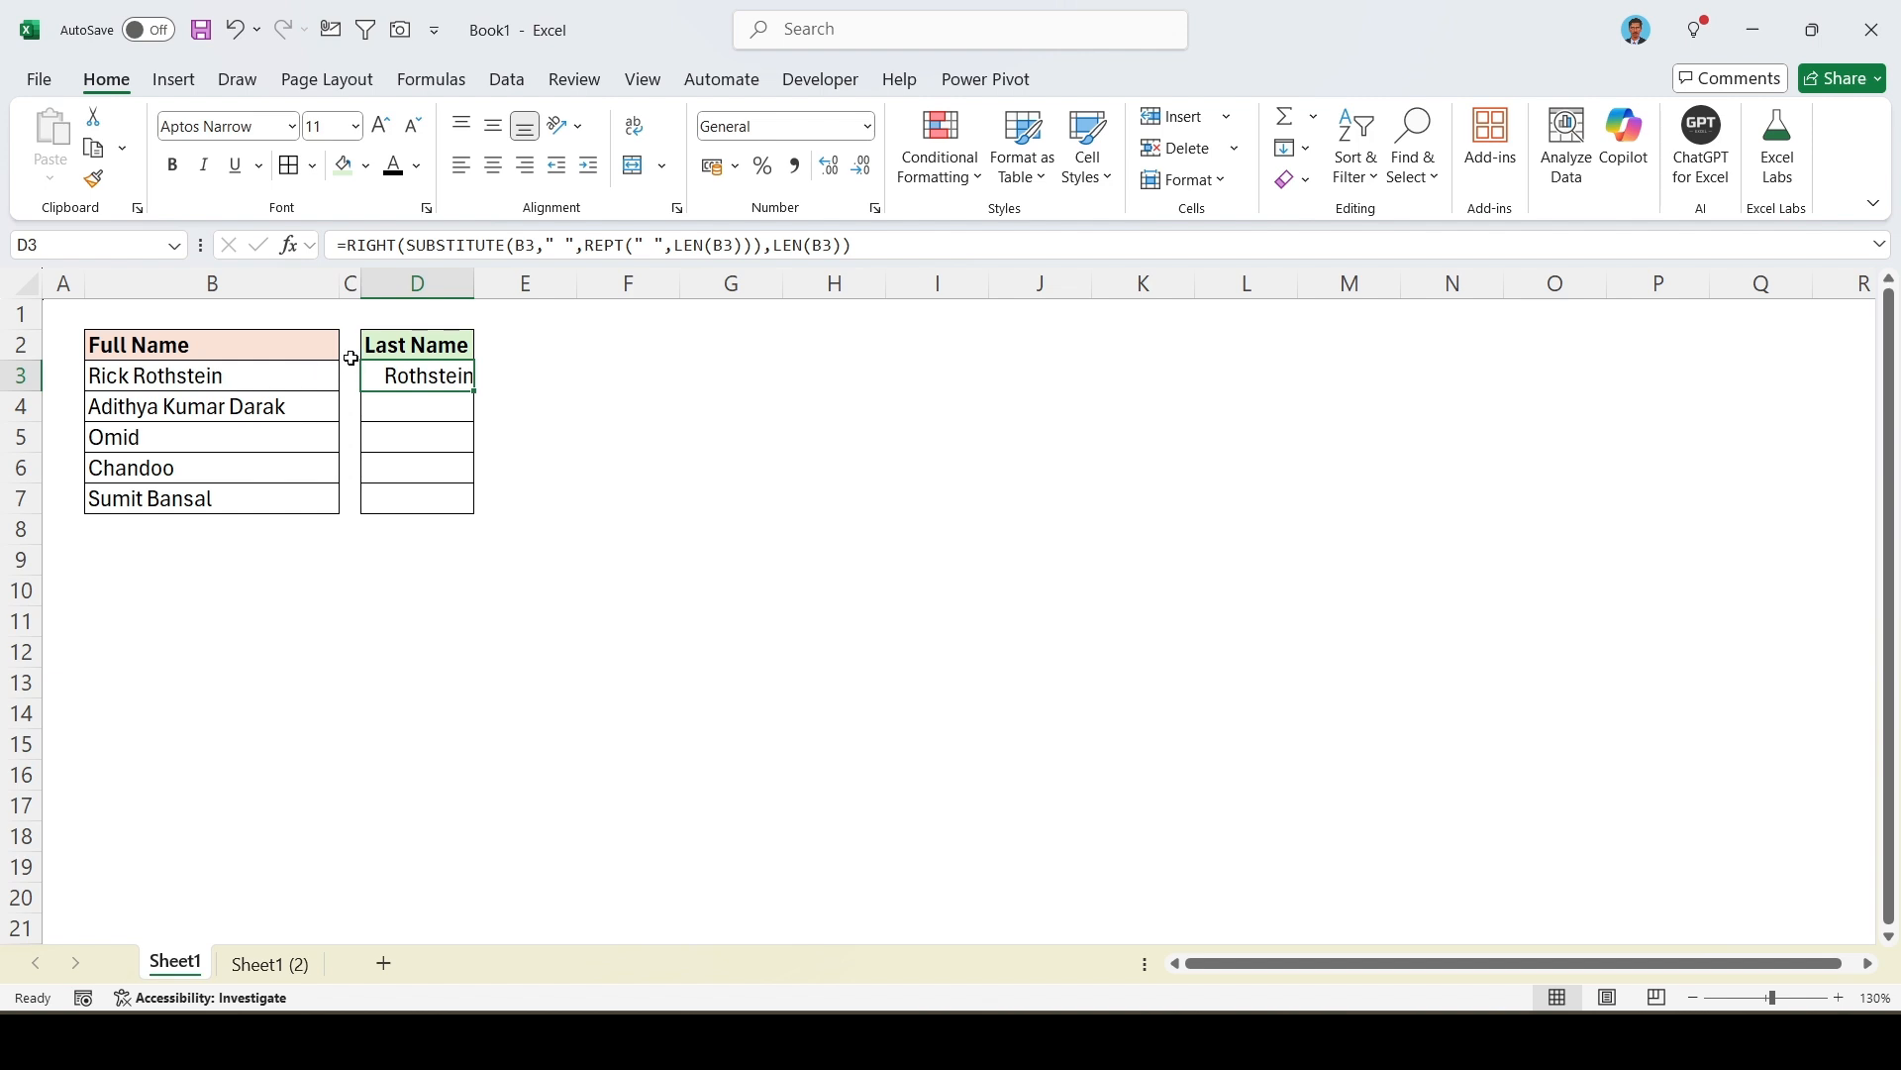
# - Wrap the whole RIGHT formula in D3 in a TRIM function to remove the extra spaces
pyautogui.click(353, 245)
pyautogui.write('trim')
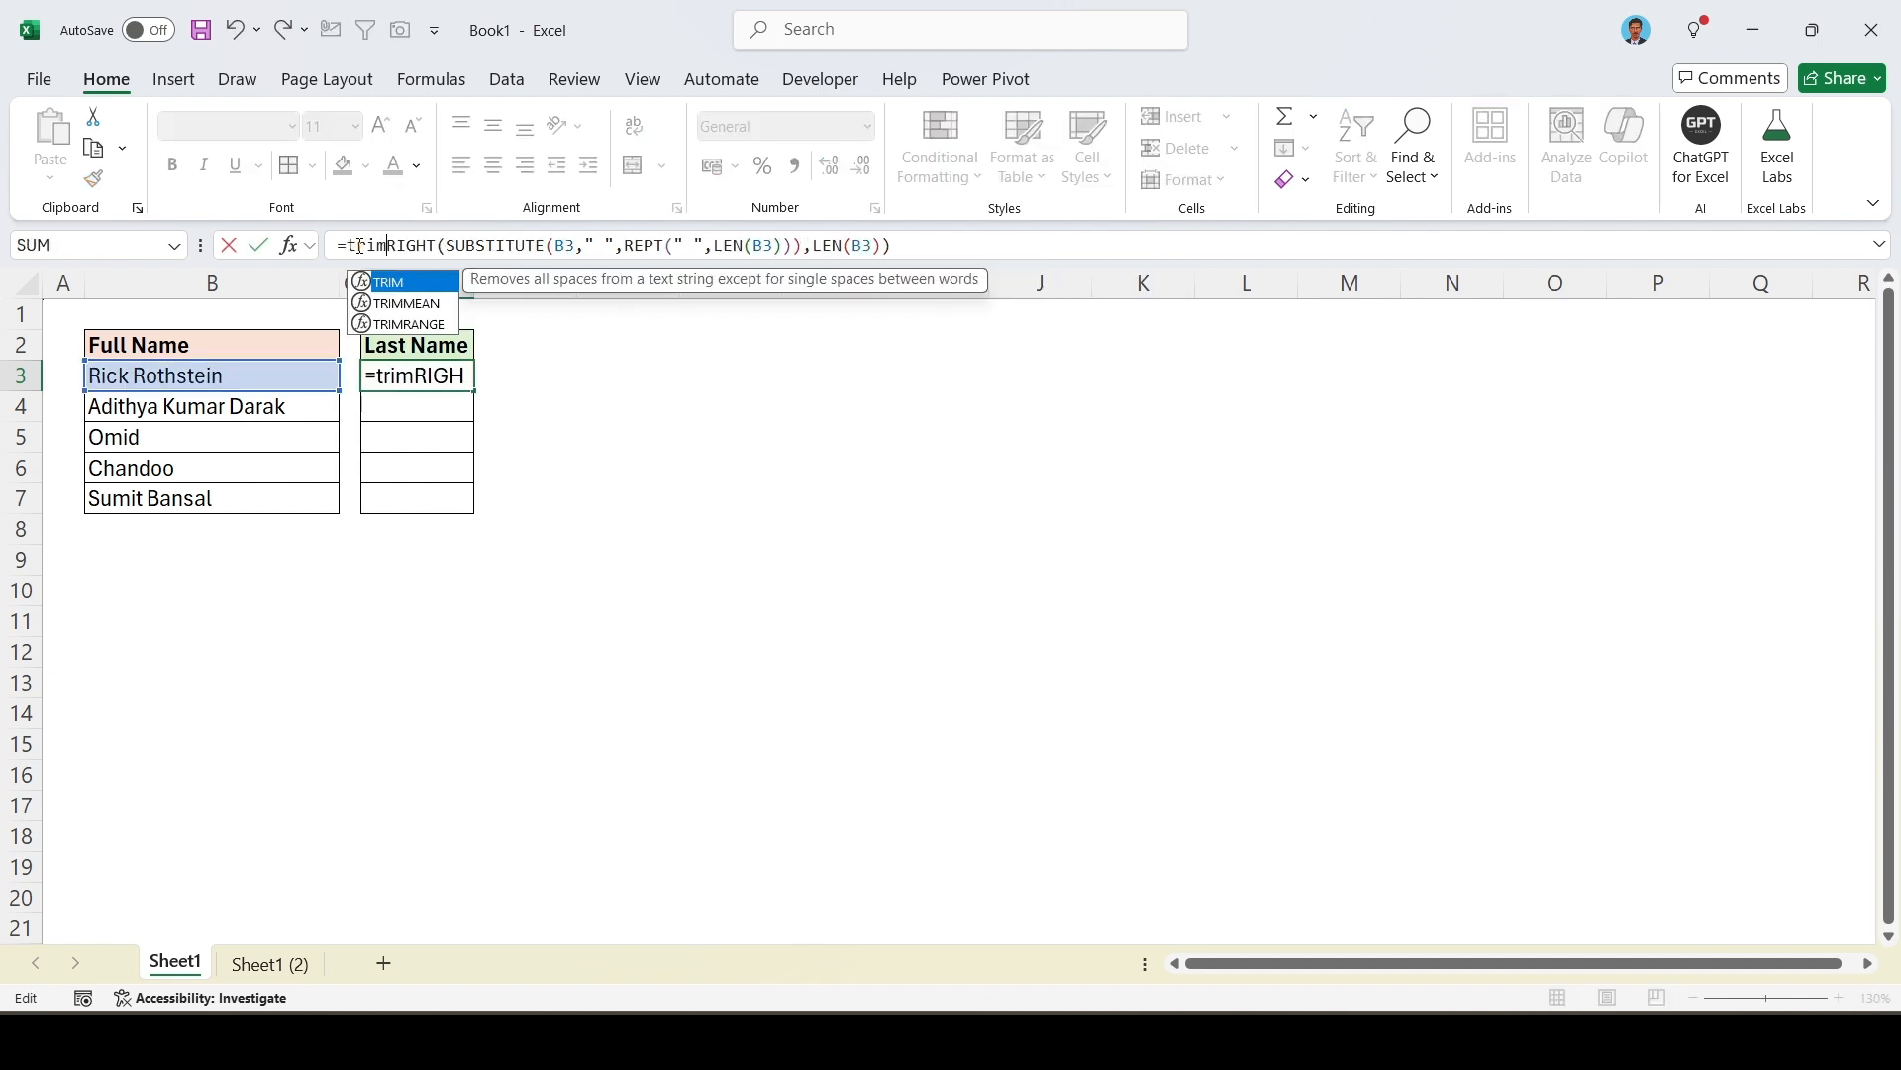
pyautogui.press('Tab')
pyautogui.click(947, 251)
pyautogui.write(')')
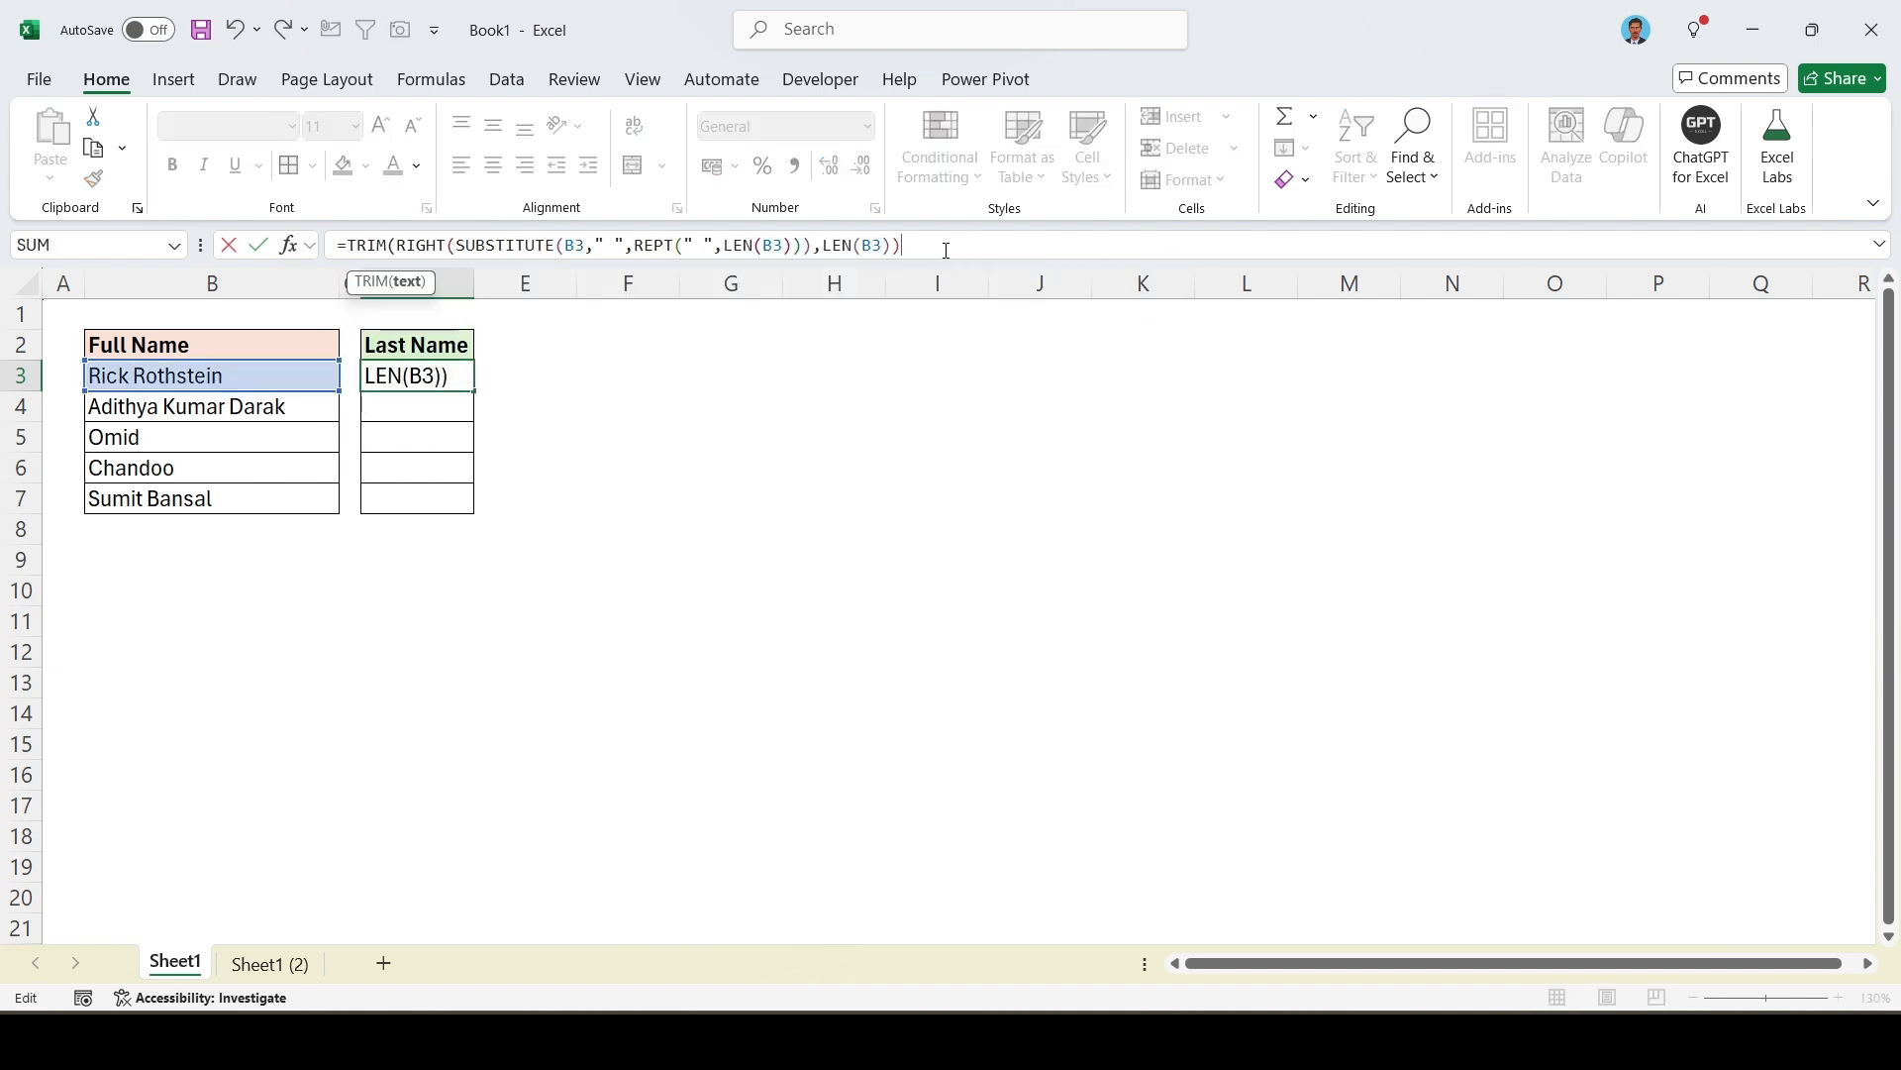
pyautogui.hotkey('ctrl', 'Return')
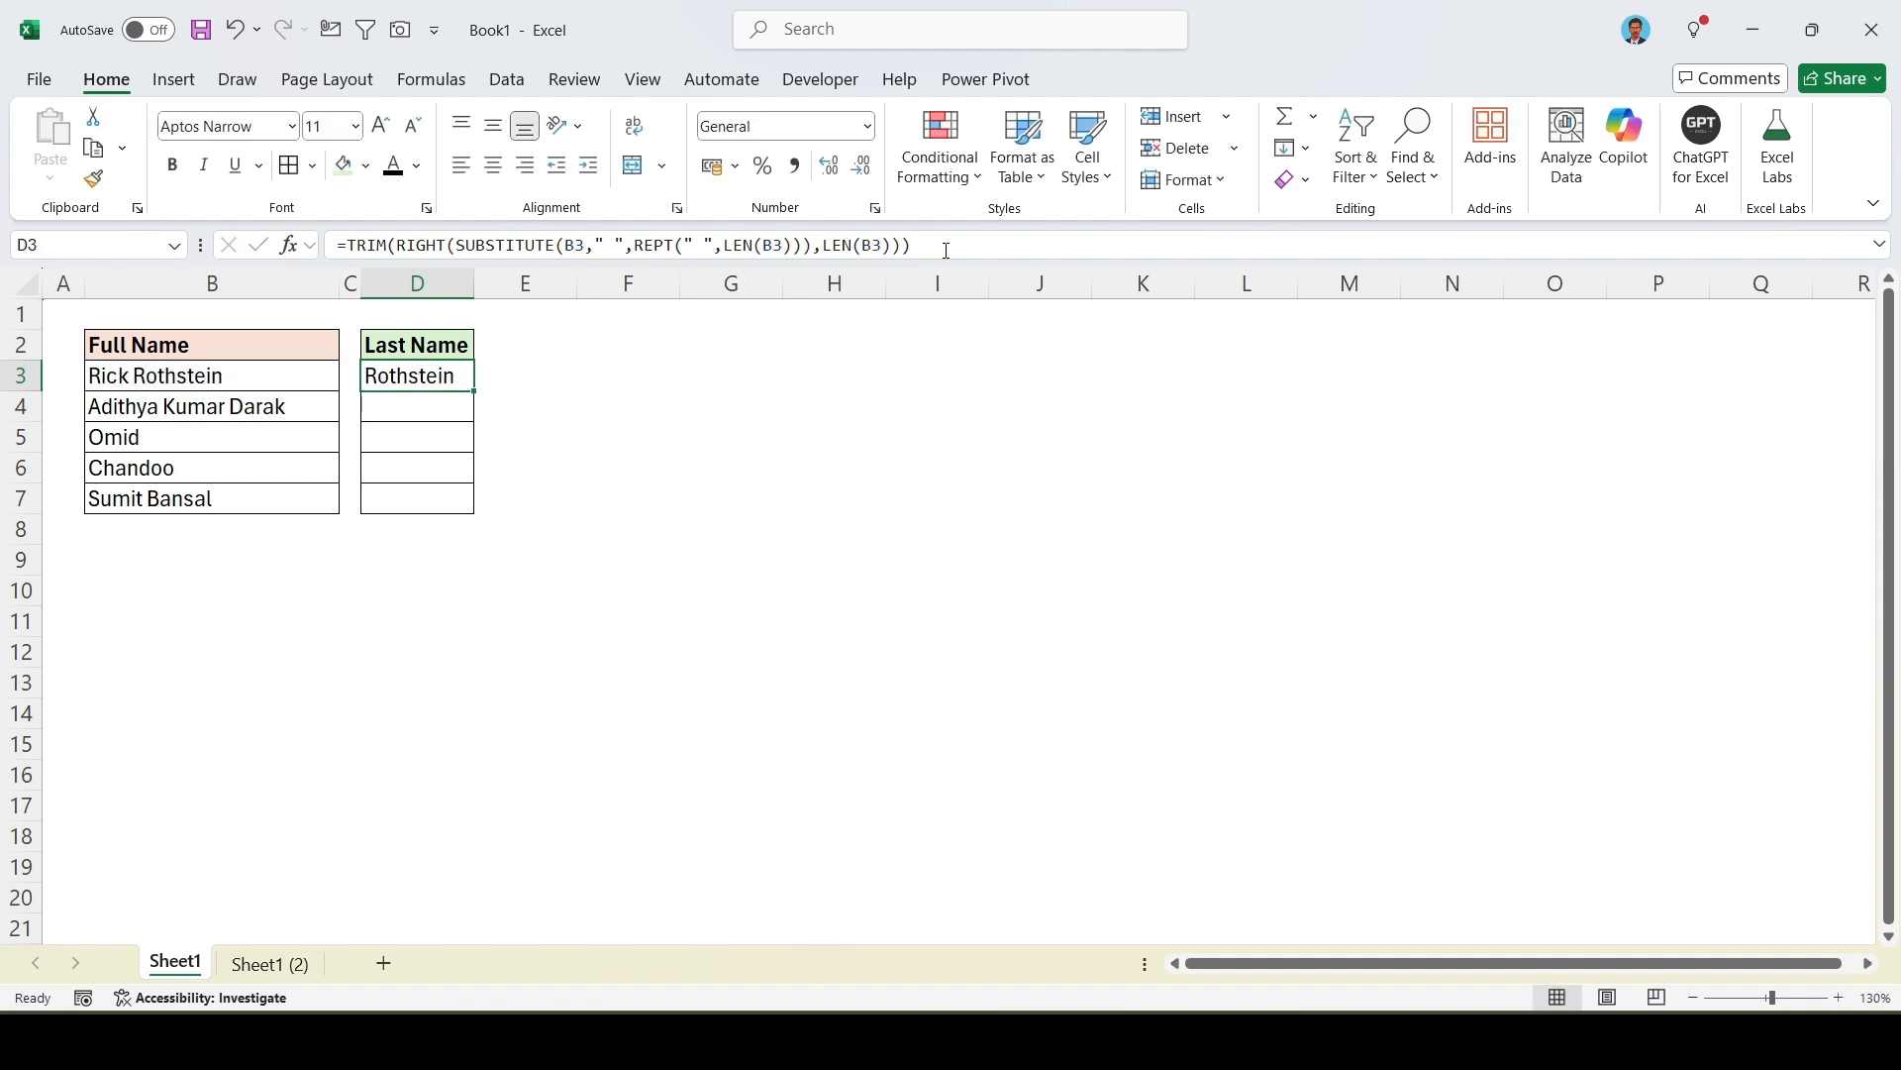
# - Fill the last-name formula from D3 down to D7
pyautogui.hotkey('shift', 'Down')
pyautogui.hotkey('shift', 'Down')
pyautogui.hotkey('shift', 'Down')
pyautogui.hotkey('shift', 'Down')
pyautogui.hotkey('ctrl', 'e')
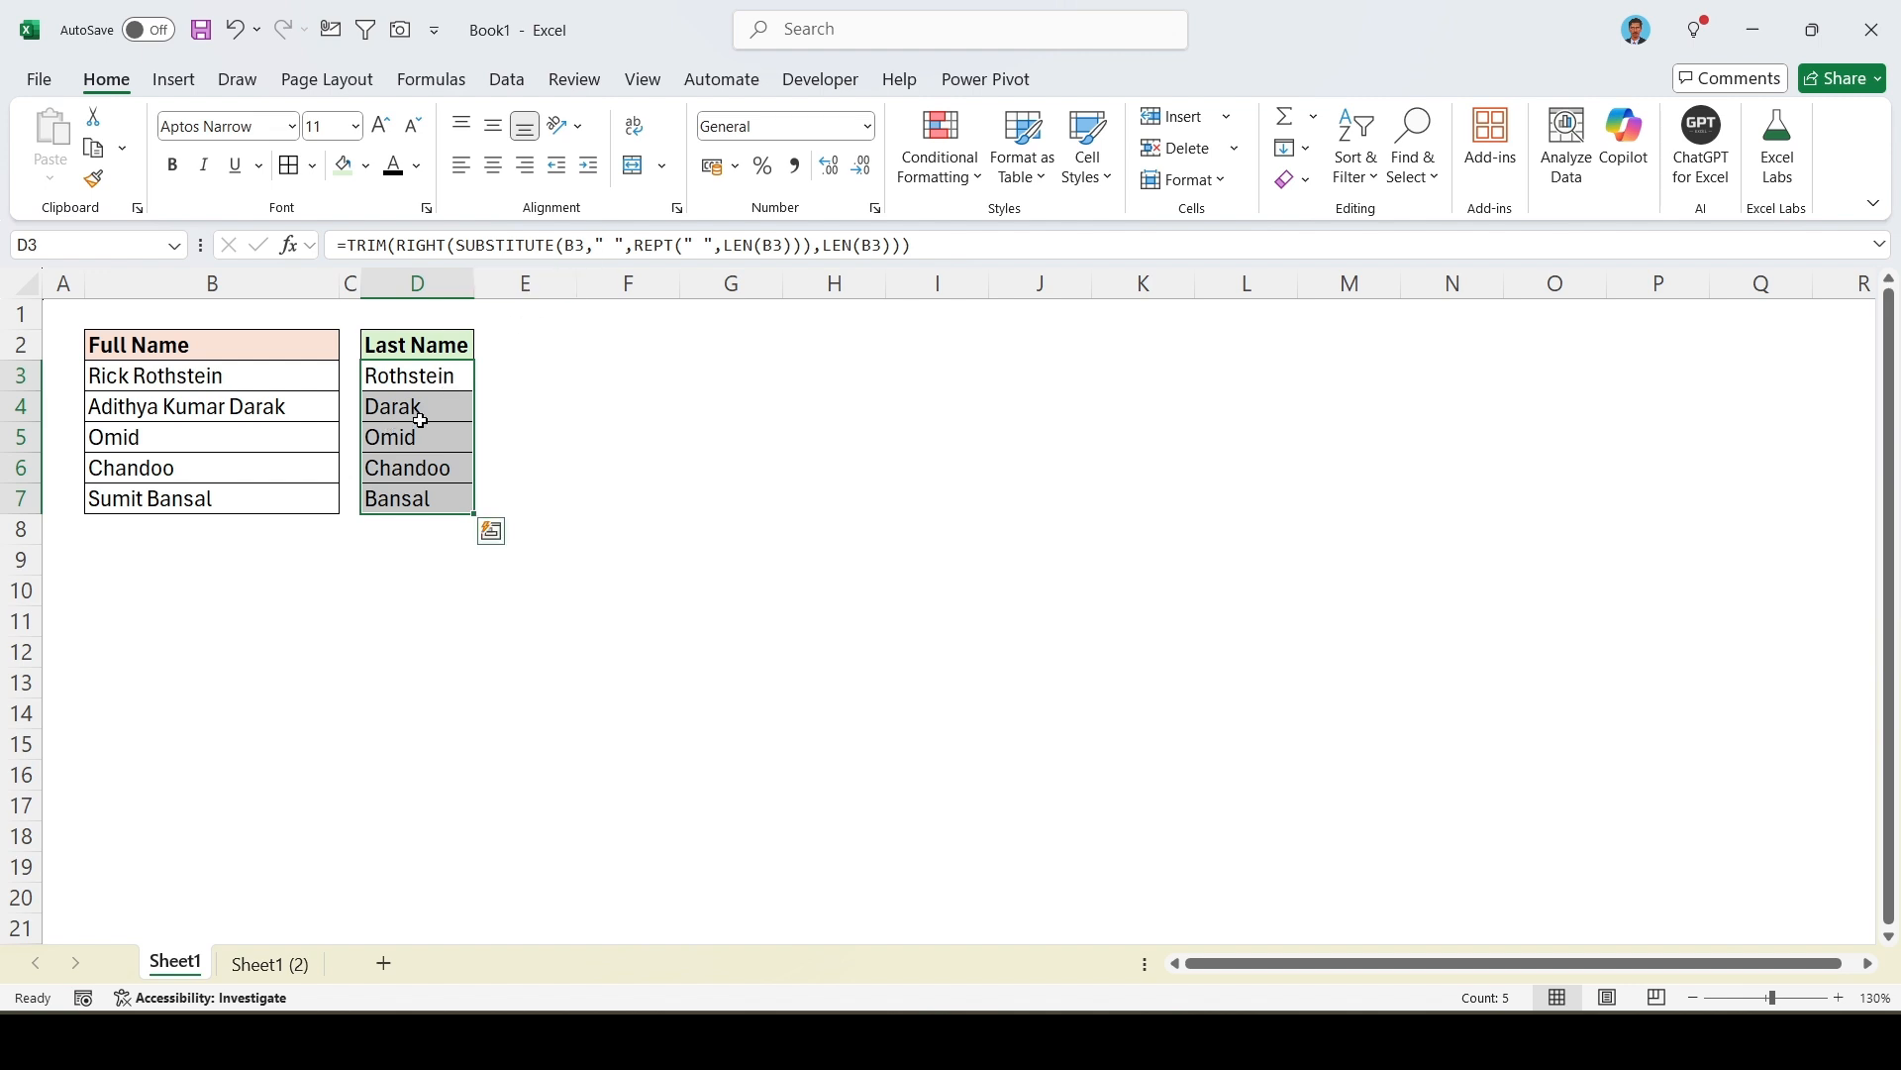
# - Clear the copied formulas in D4:D7, keeping only the formula in D3
pyautogui.moveTo(419, 416); pyautogui.dragTo(426, 500)
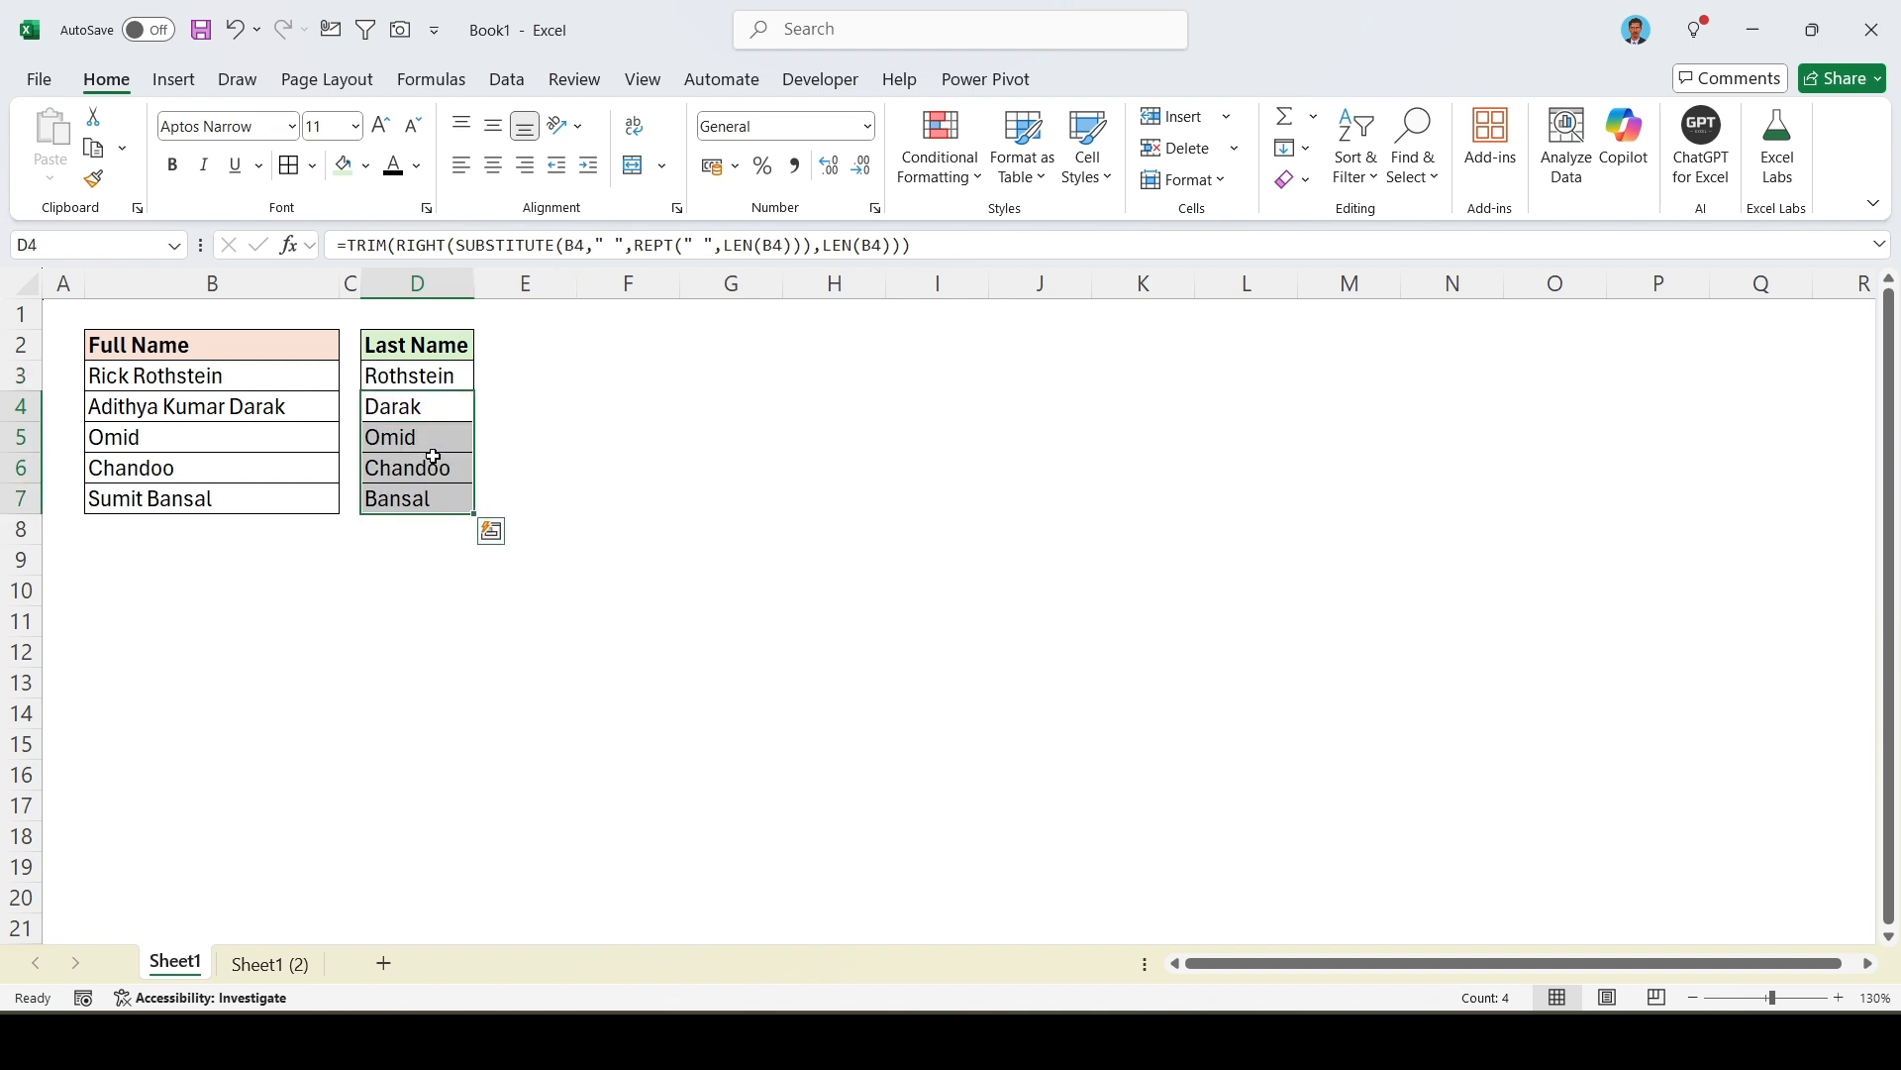
pyautogui.press('Delete')
pyautogui.click(426, 382)
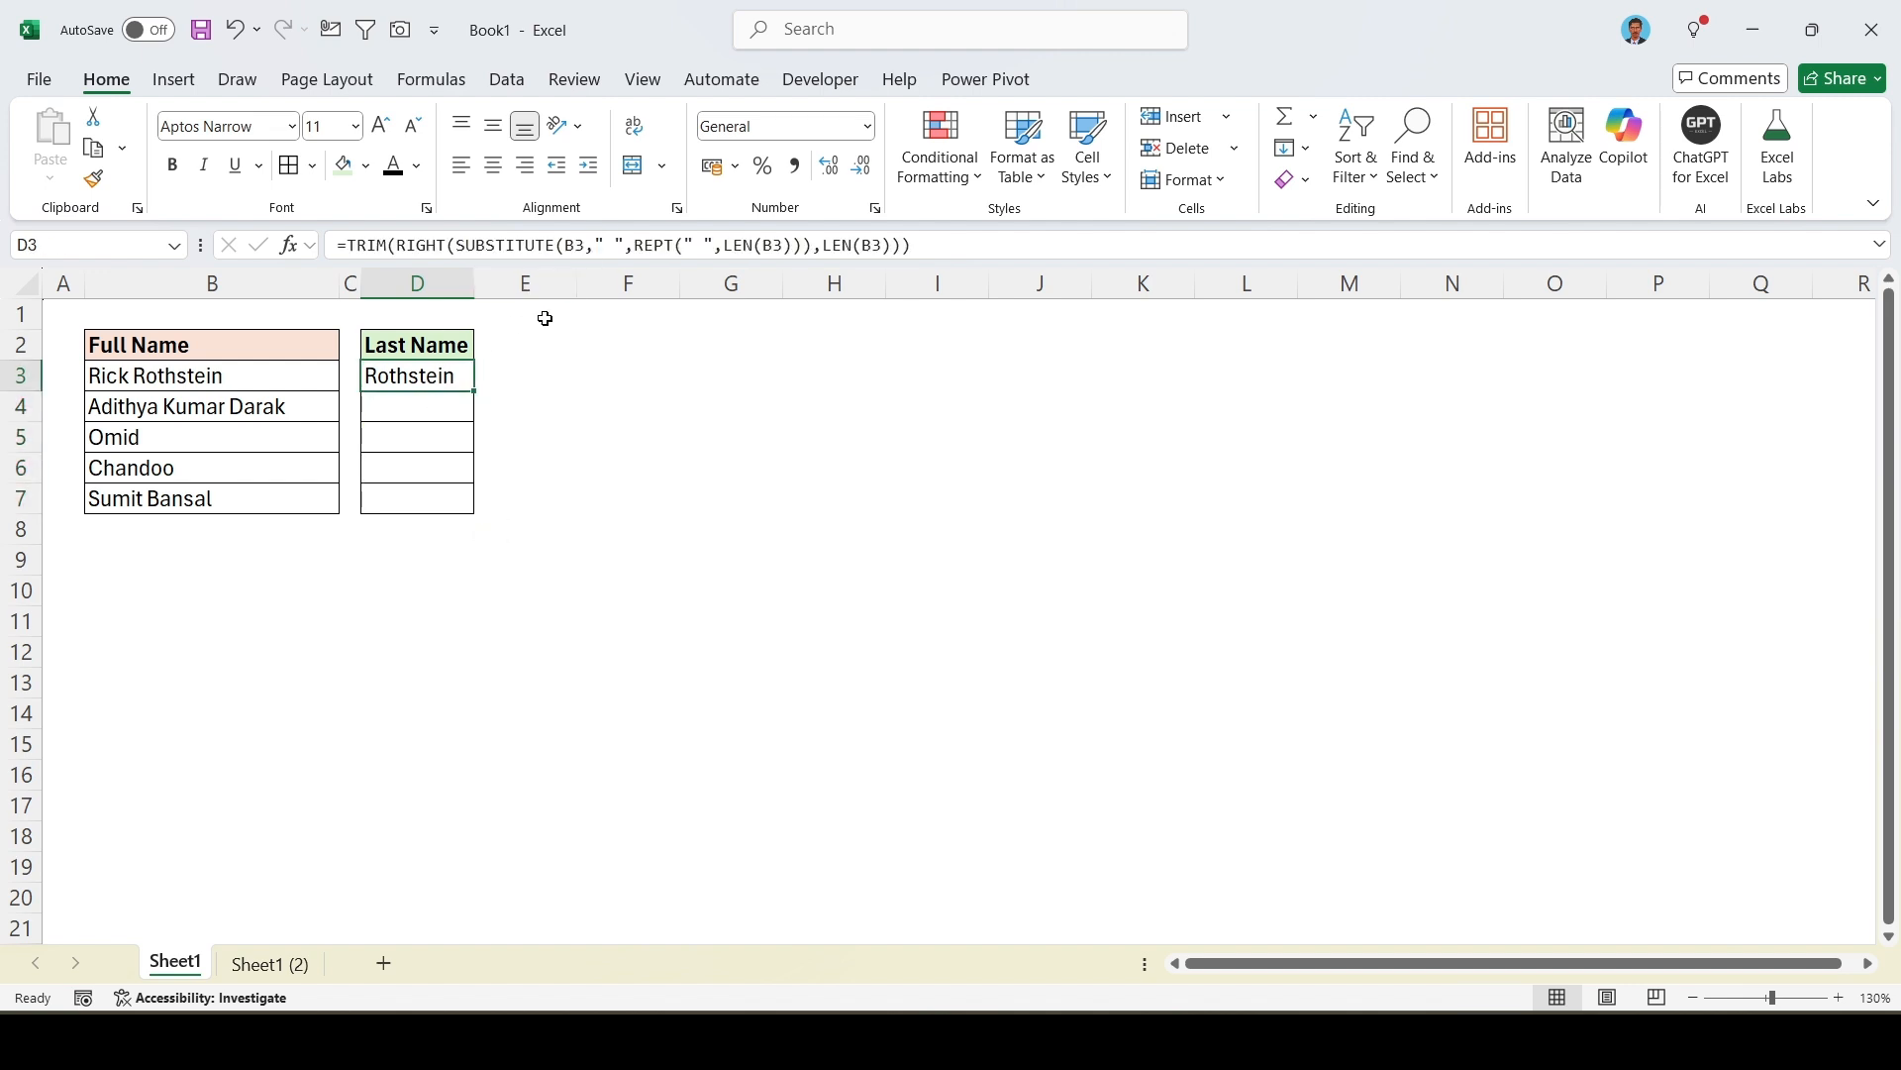
# - Change the text argument of SUBSTITUTE in the D3 formula to the range B3:B7
pyautogui.click(578, 245)
pyautogui.doubleClick(576, 245)
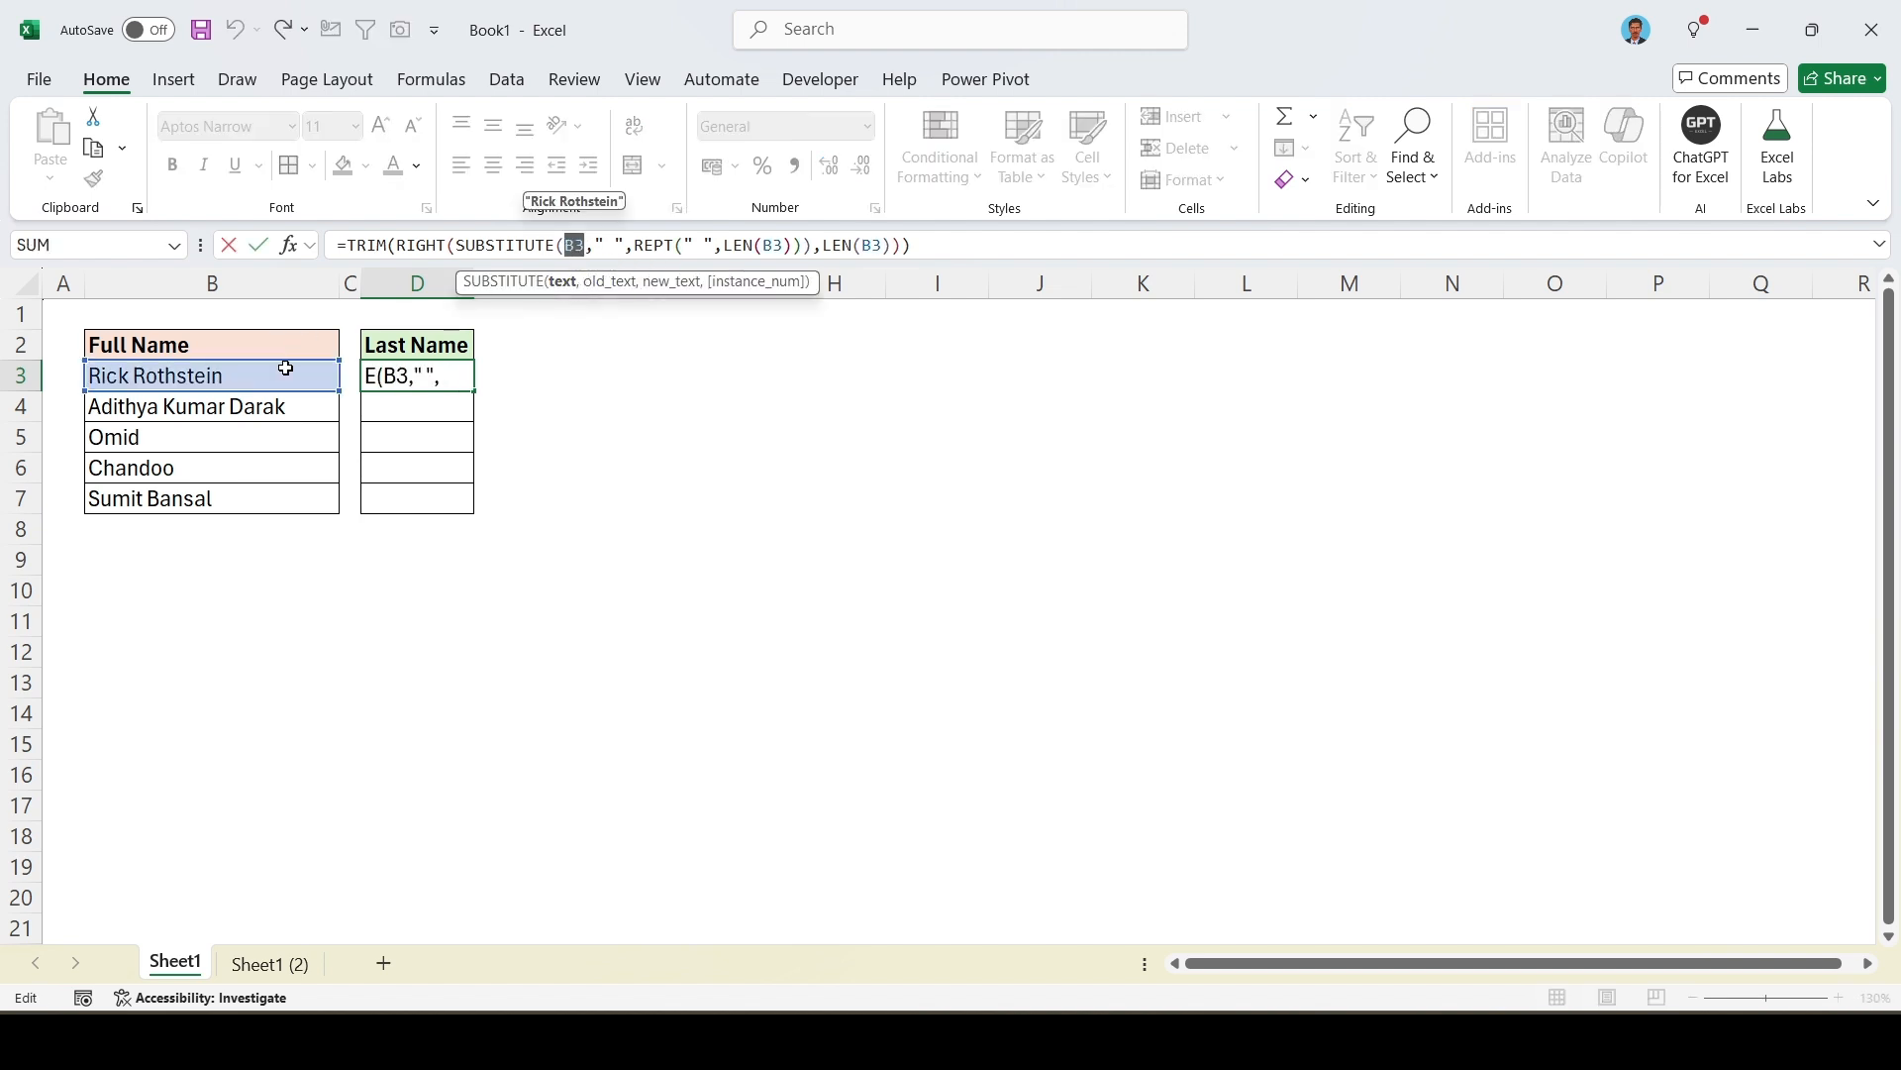
pyautogui.click(285, 371)
pyautogui.hotkey('ctrl', 'shift', 'Down')
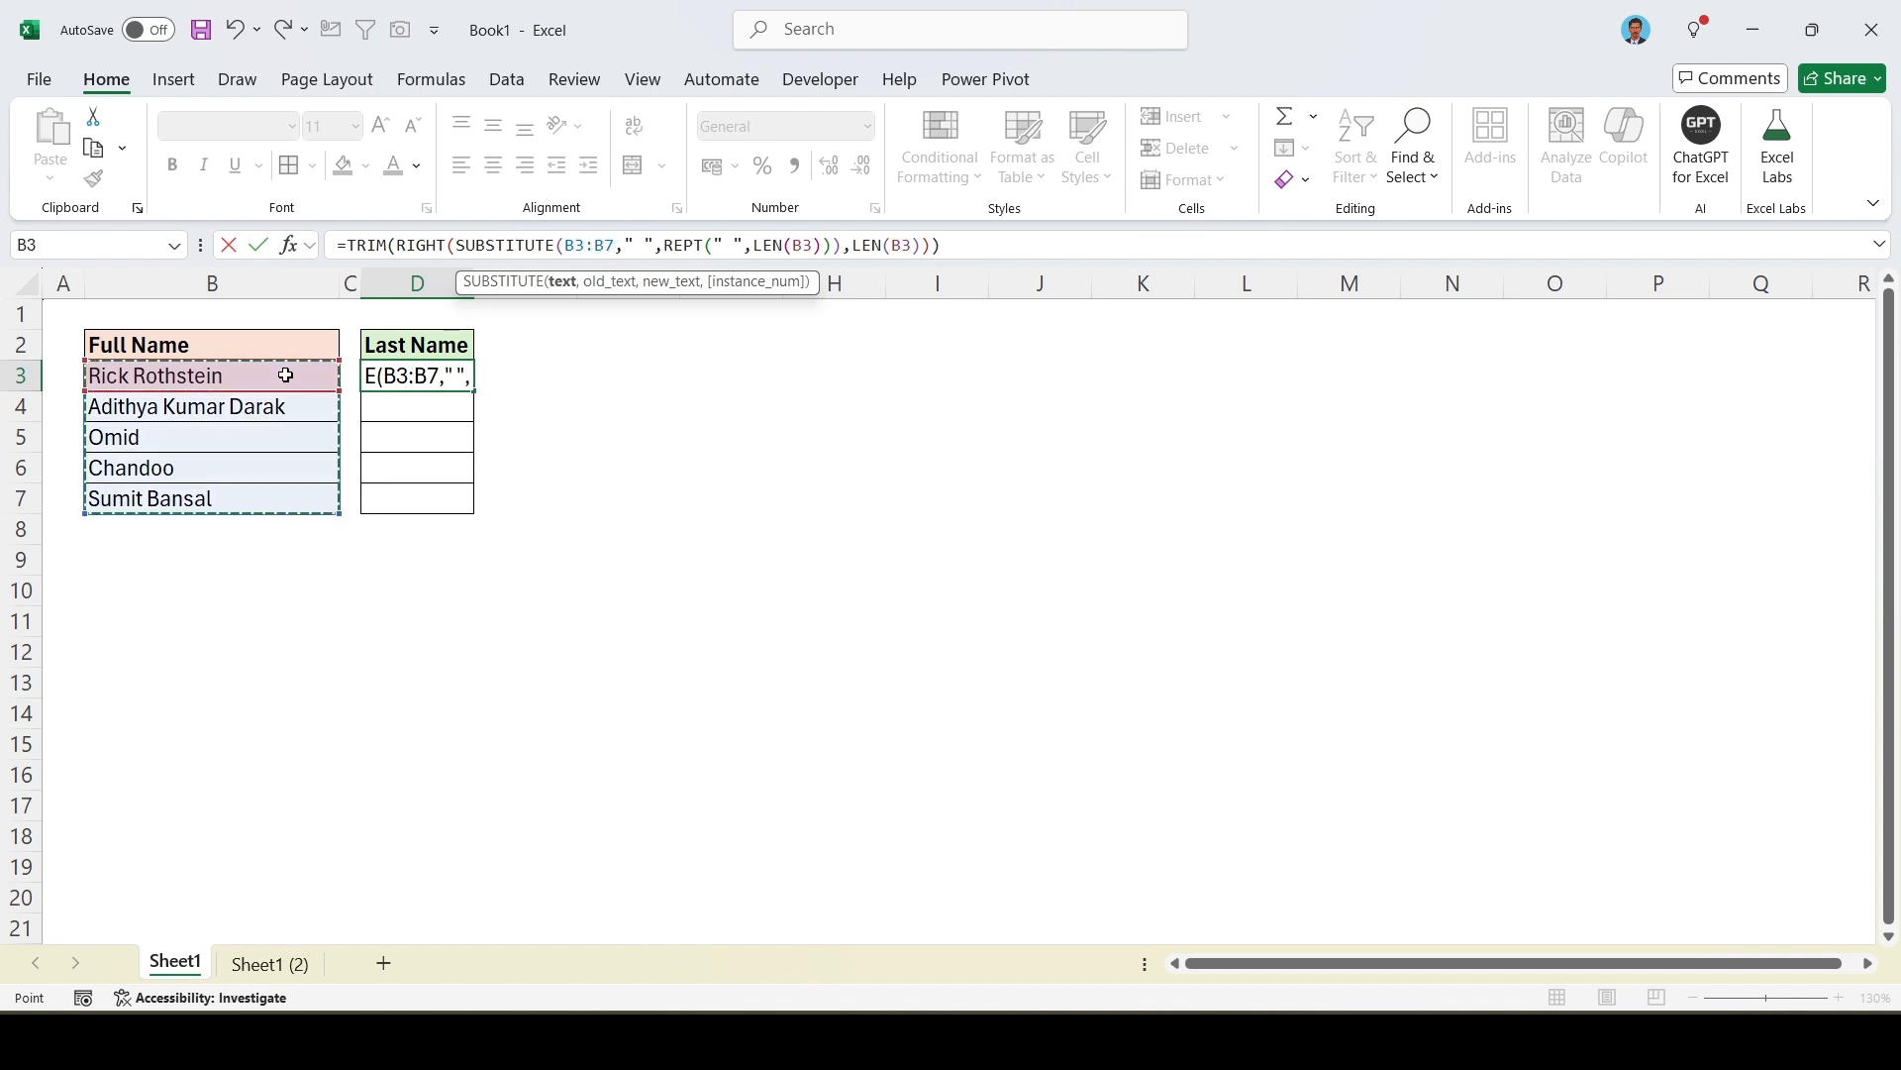
# - Change the references in both LEN functions of the D3 formula to B3:B7 and enter the formula
pyautogui.doubleClick(802, 246)
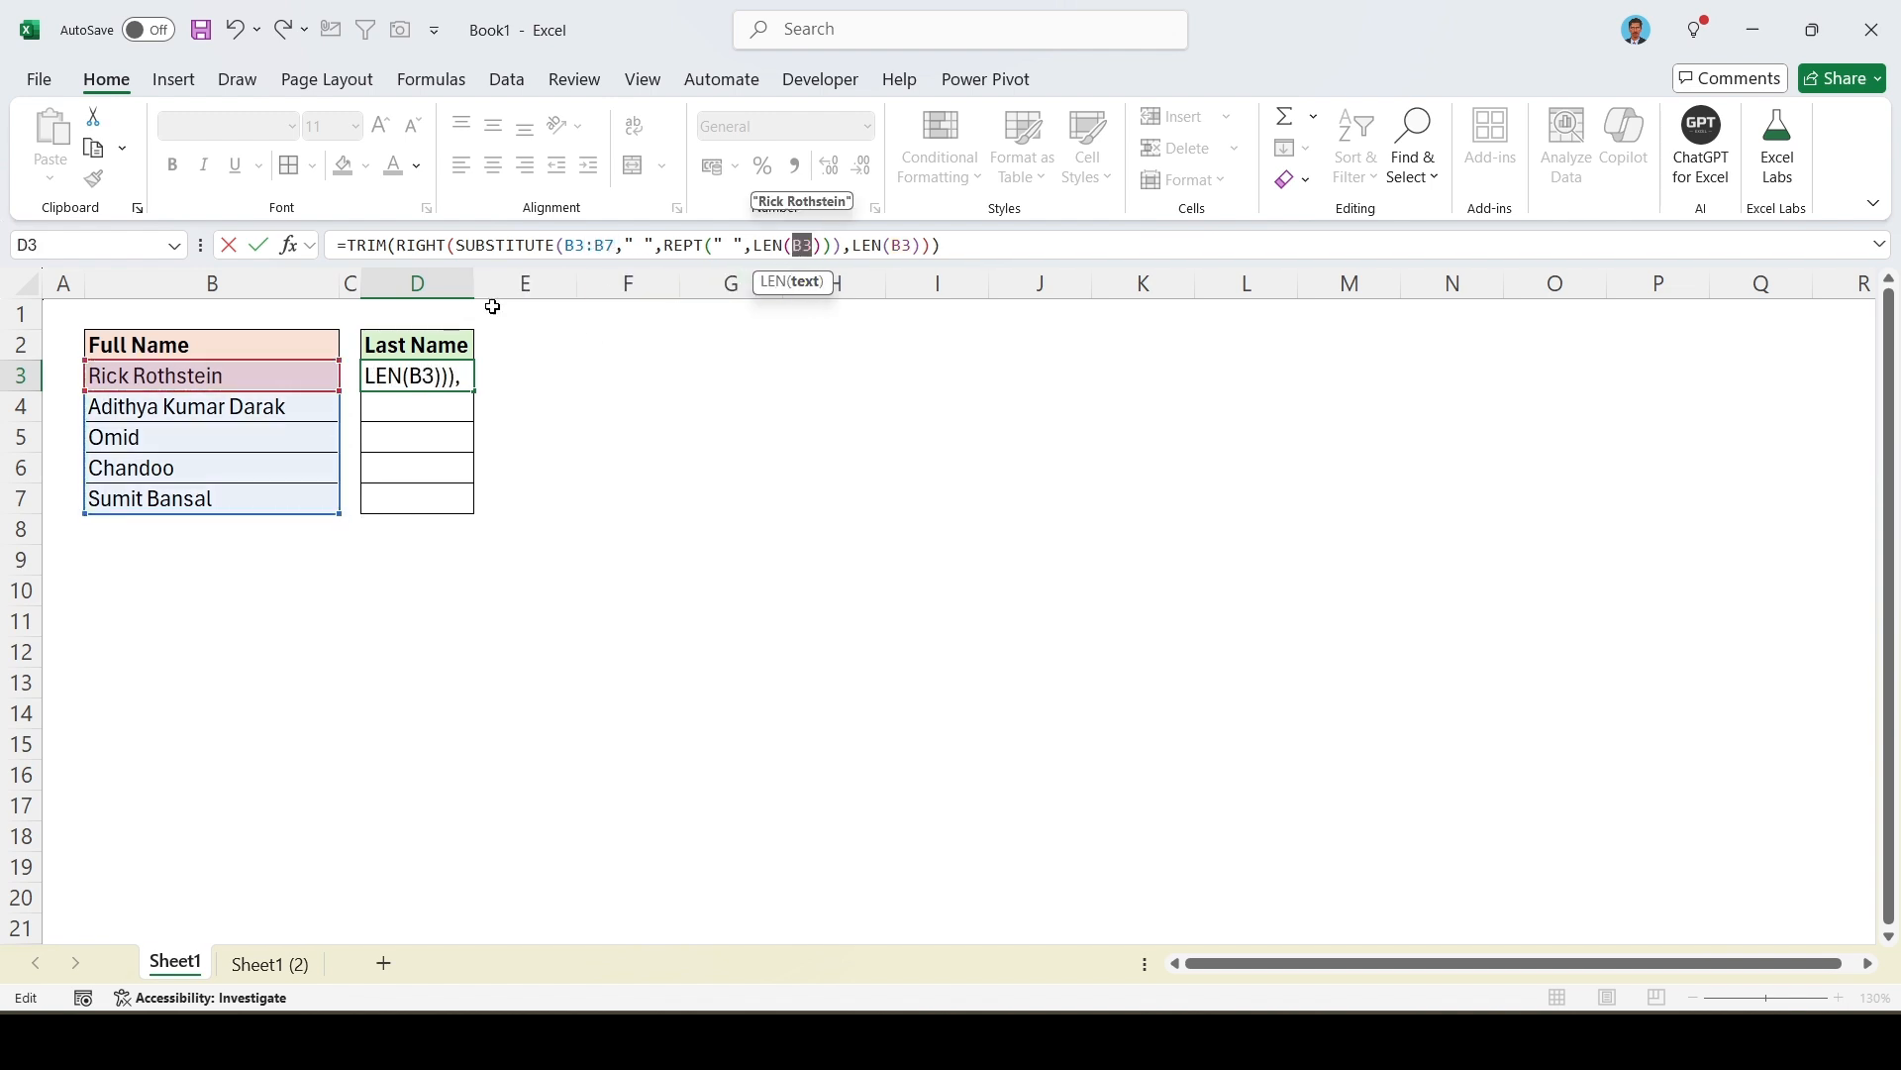
pyautogui.click(289, 380)
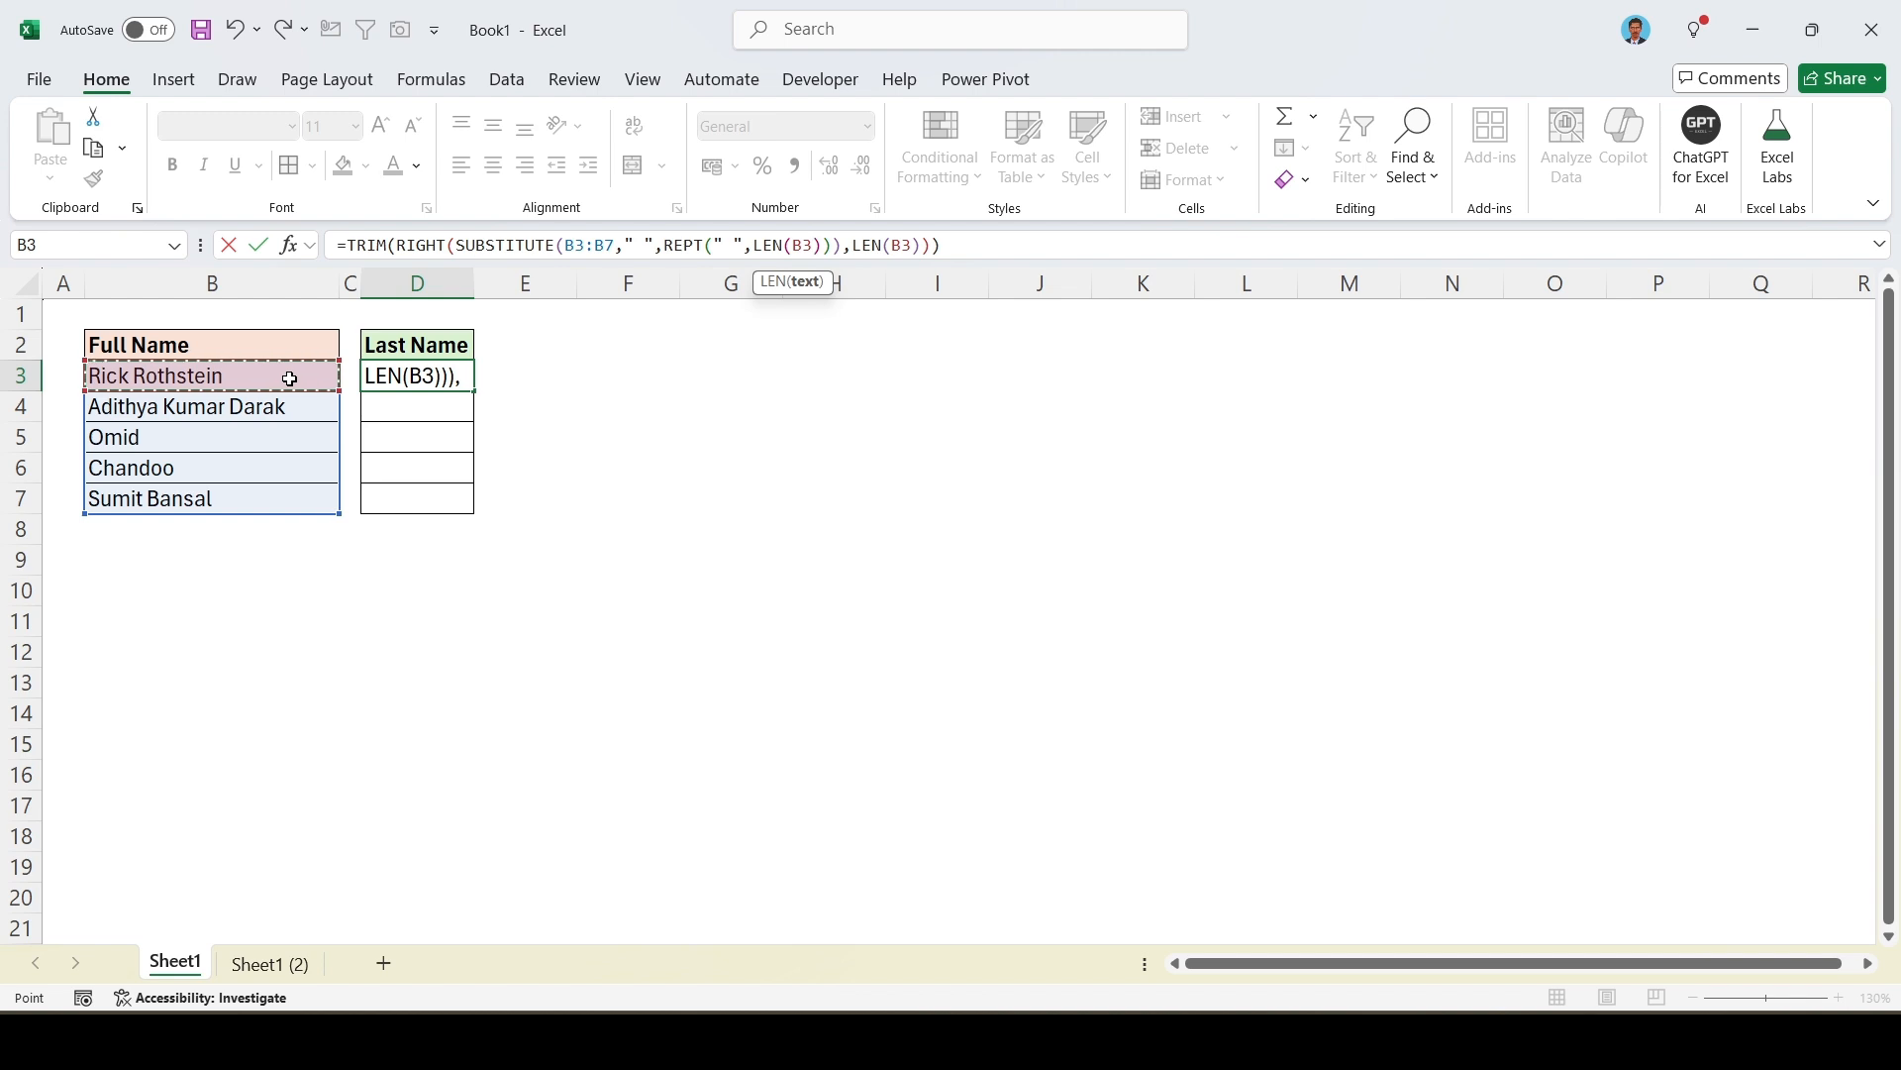
pyautogui.hotkey('ctrl', 'shift', 'Down')
pyautogui.doubleClick(929, 244)
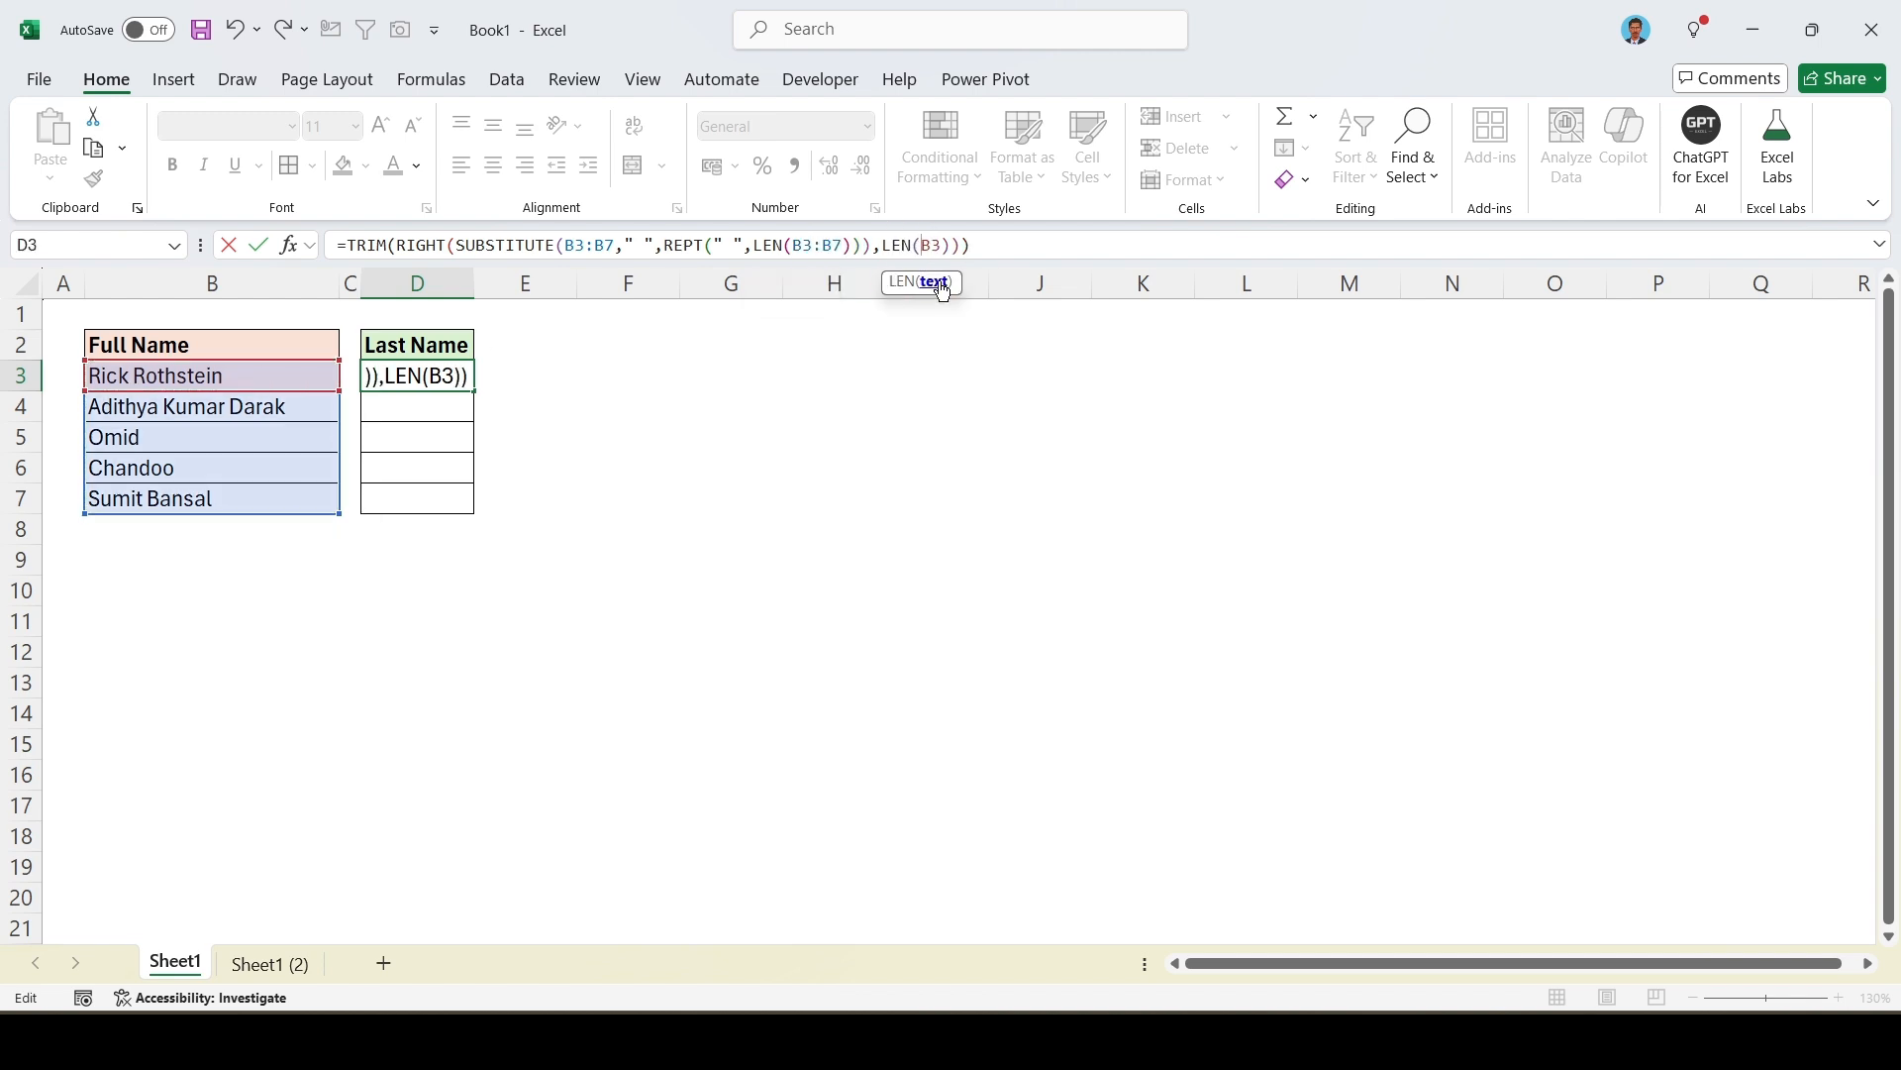
pyautogui.click(318, 382)
pyautogui.hotkey('ctrl', 'shift', 'Down')
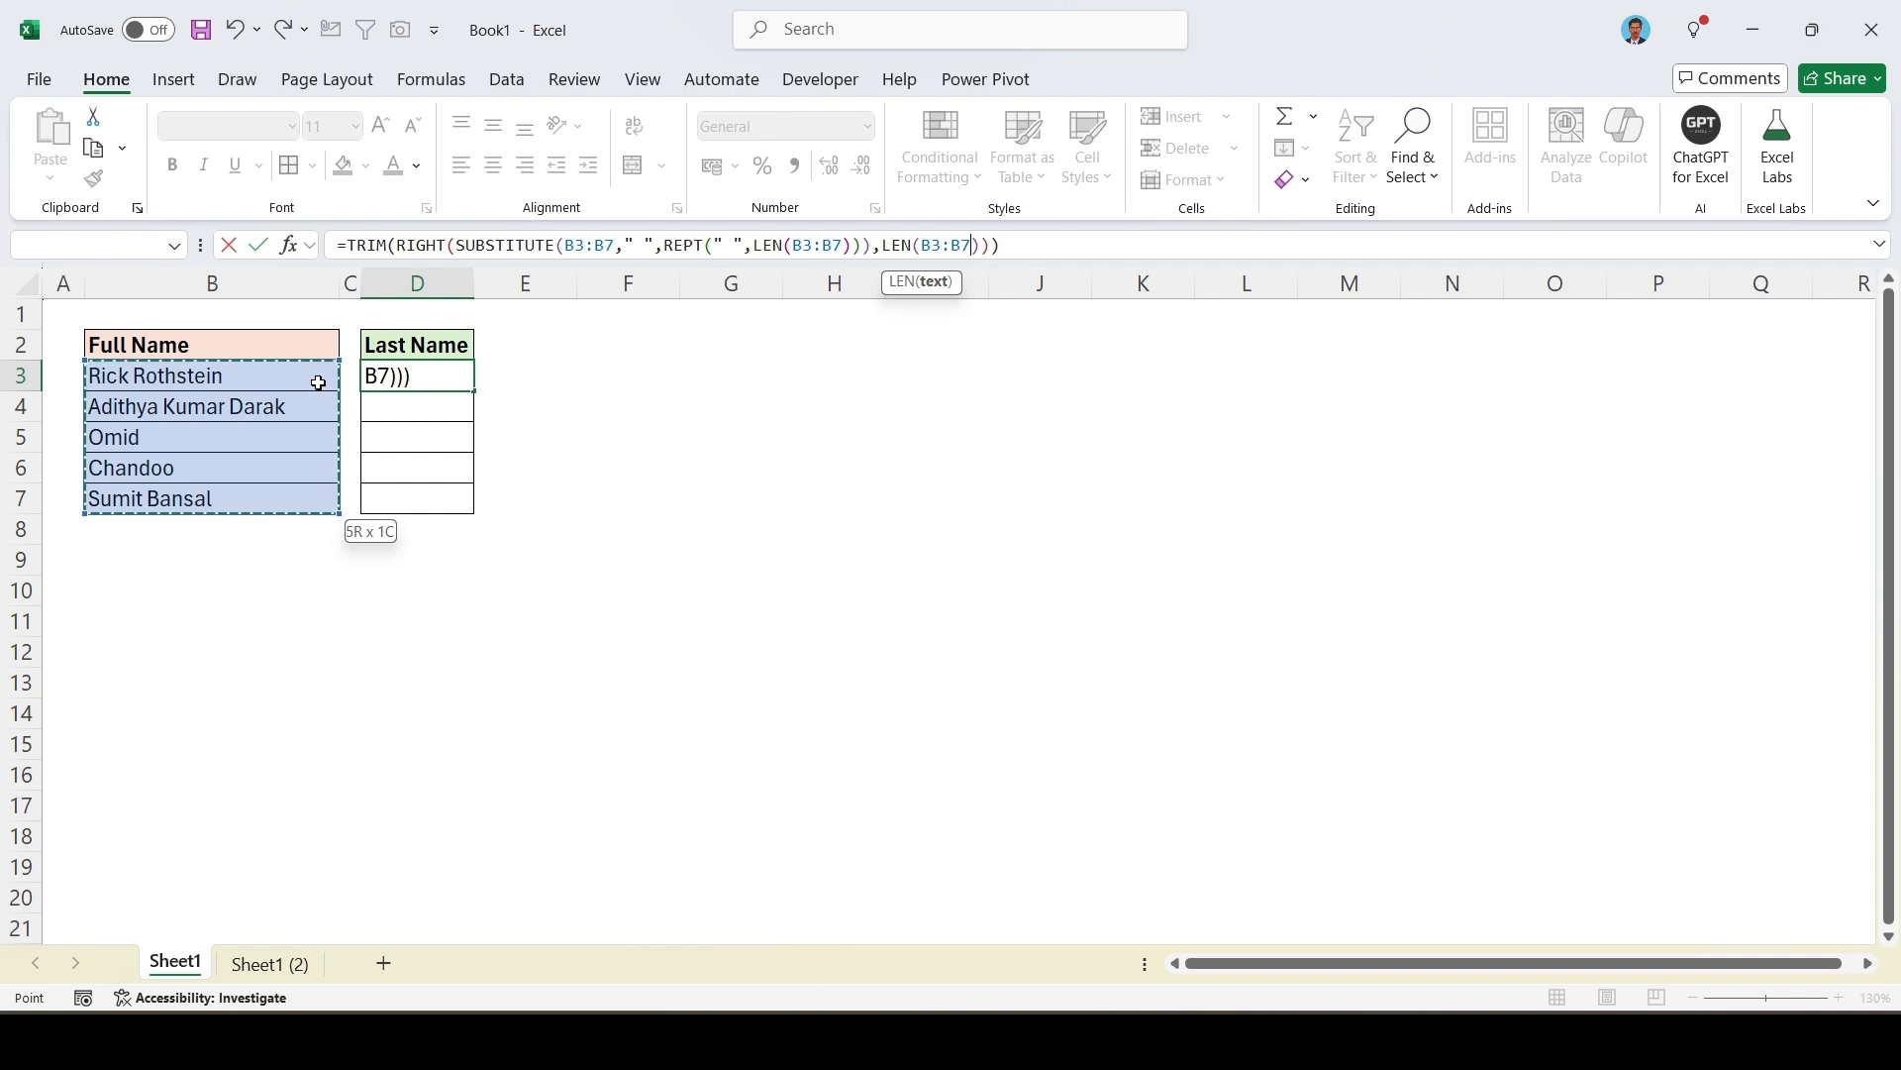
pyautogui.hotkey('ctrl', 'Return')
# - Start a TEXTAFTER formula in E3 with " "&B3 as the text
pyautogui.press('Right')
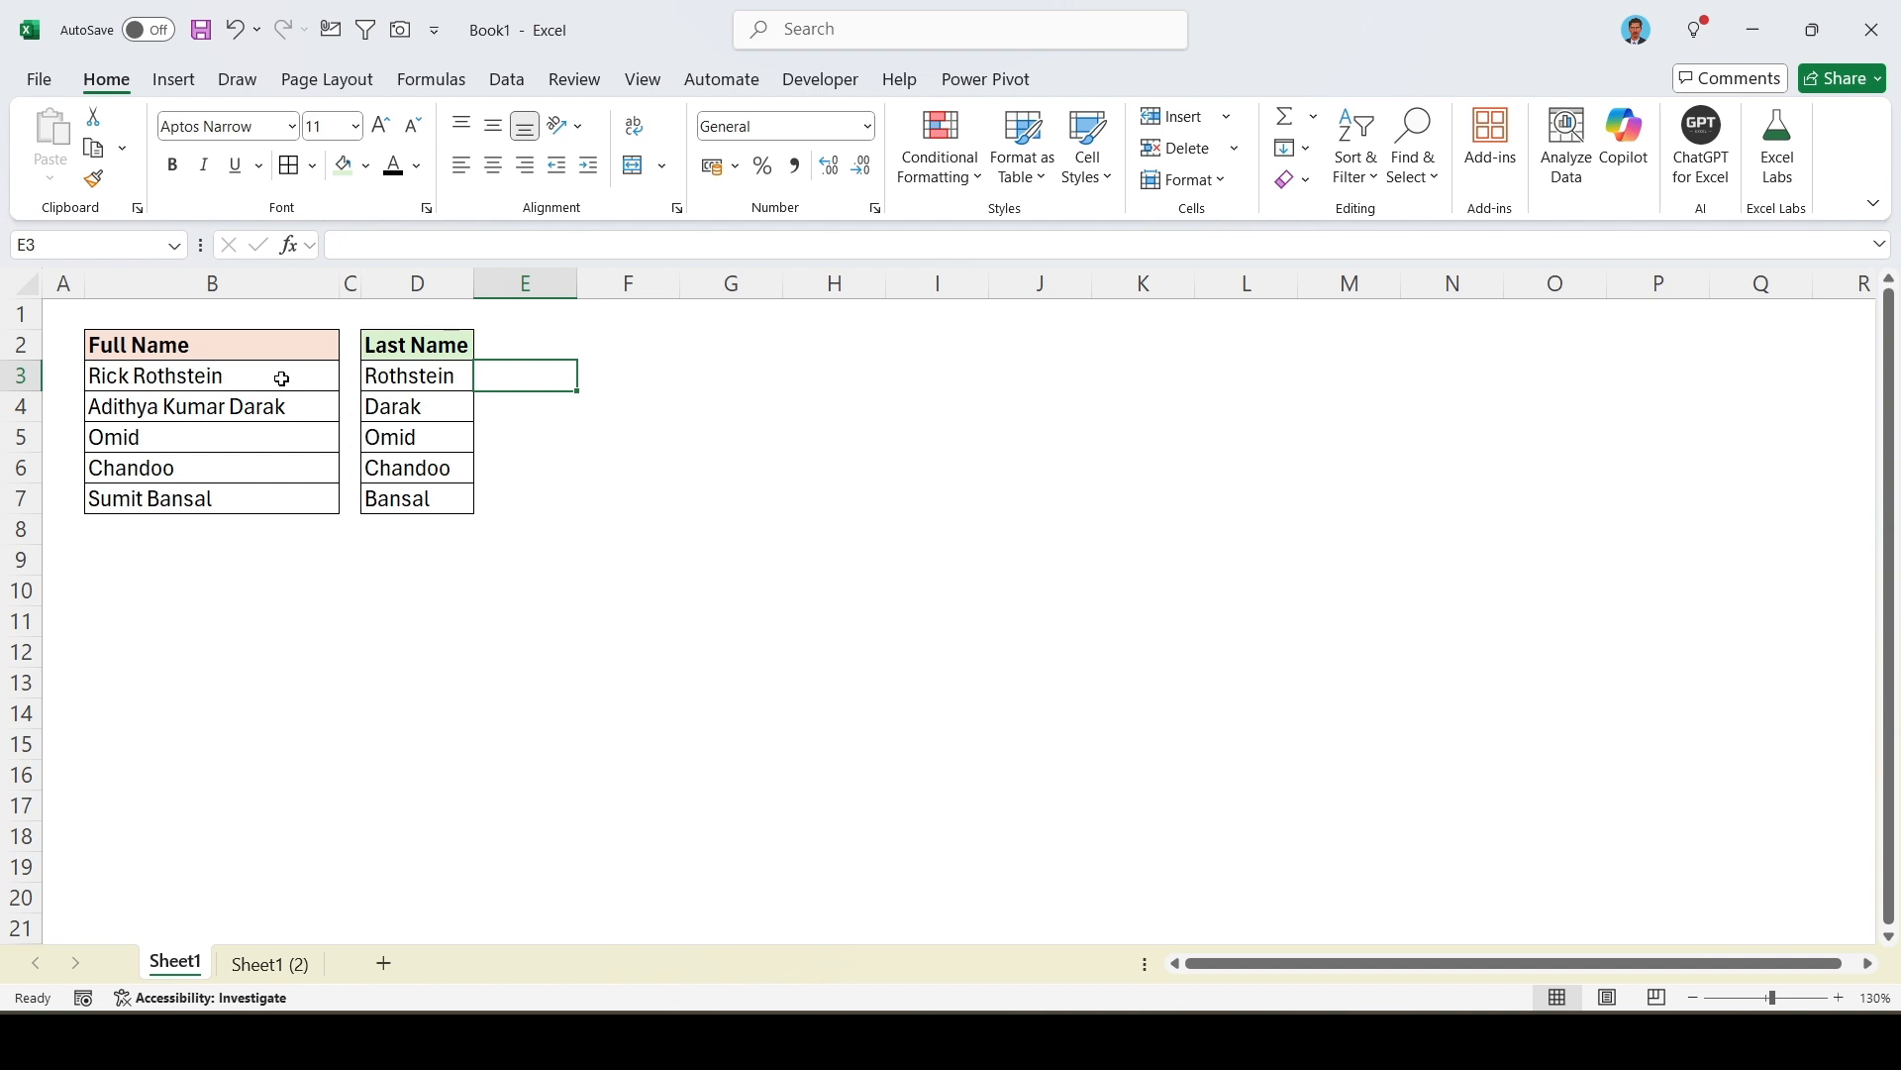
pyautogui.write('=texta')
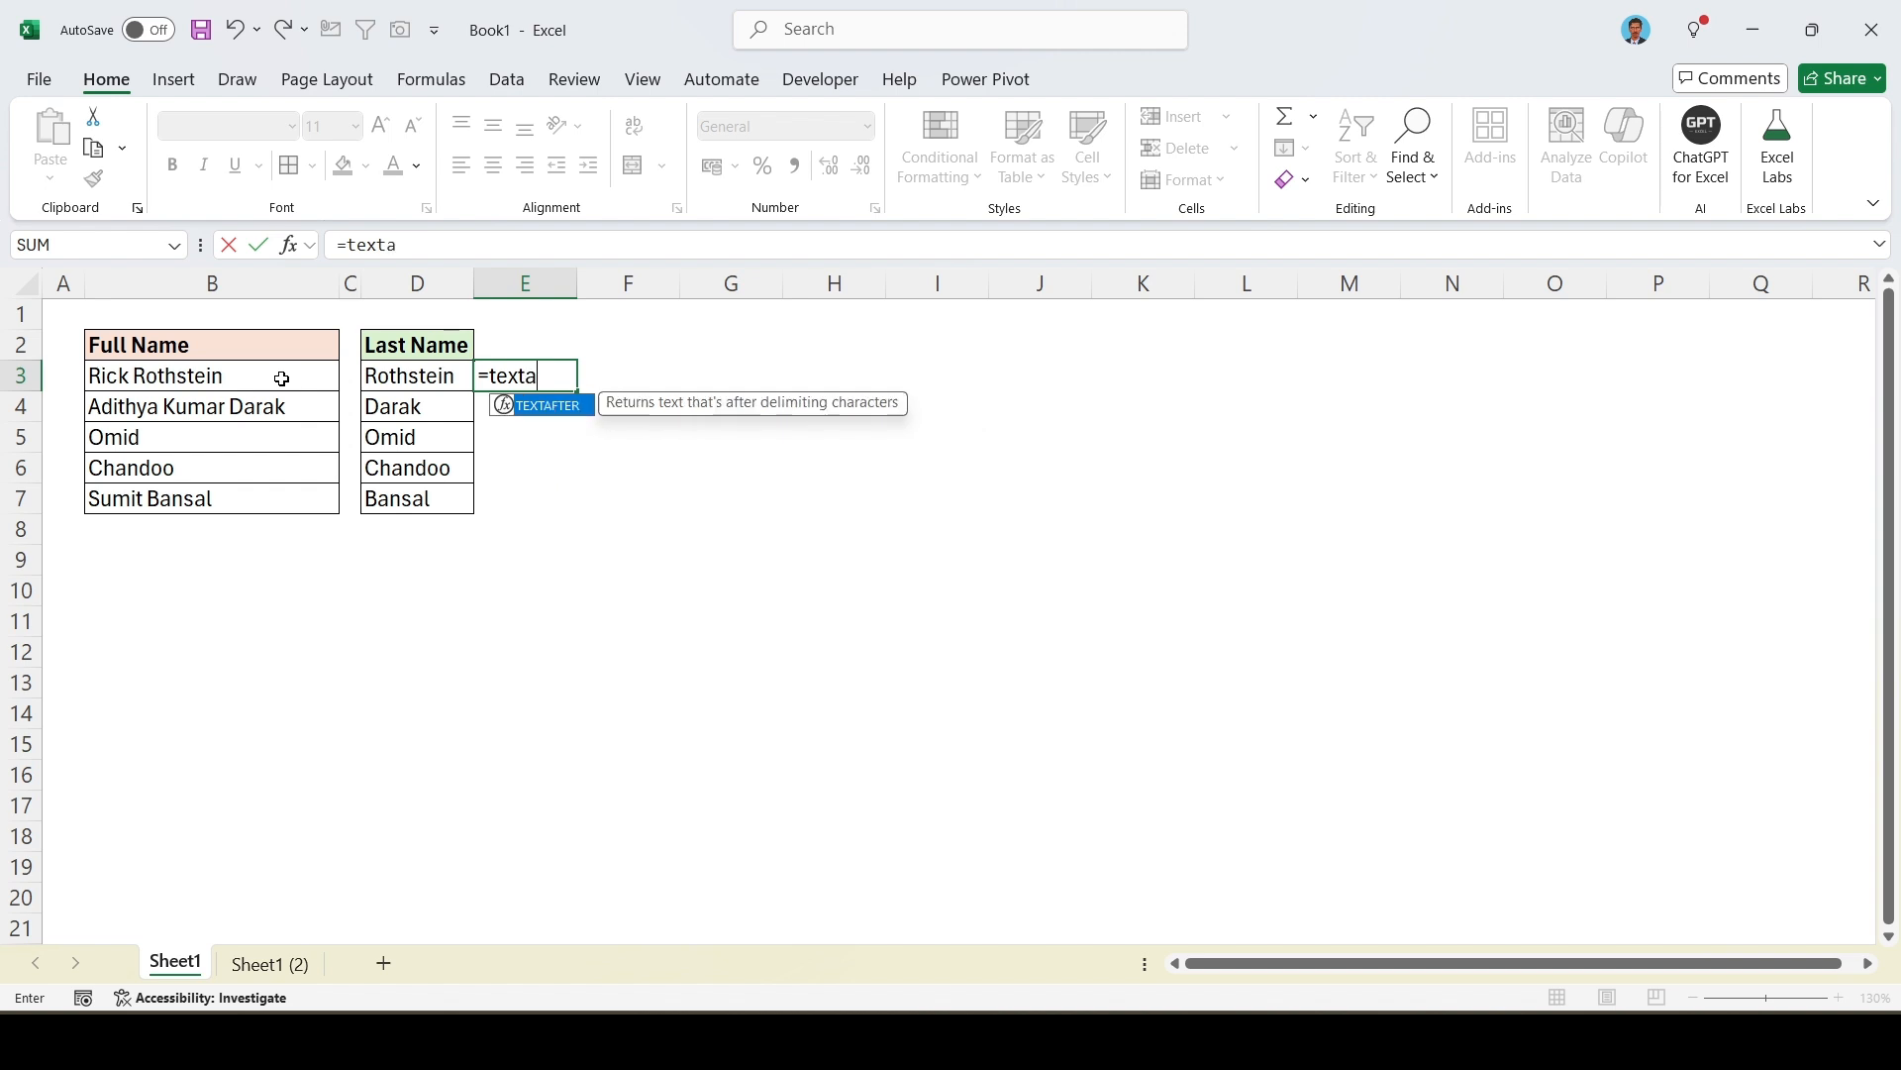
pyautogui.press('Tab')
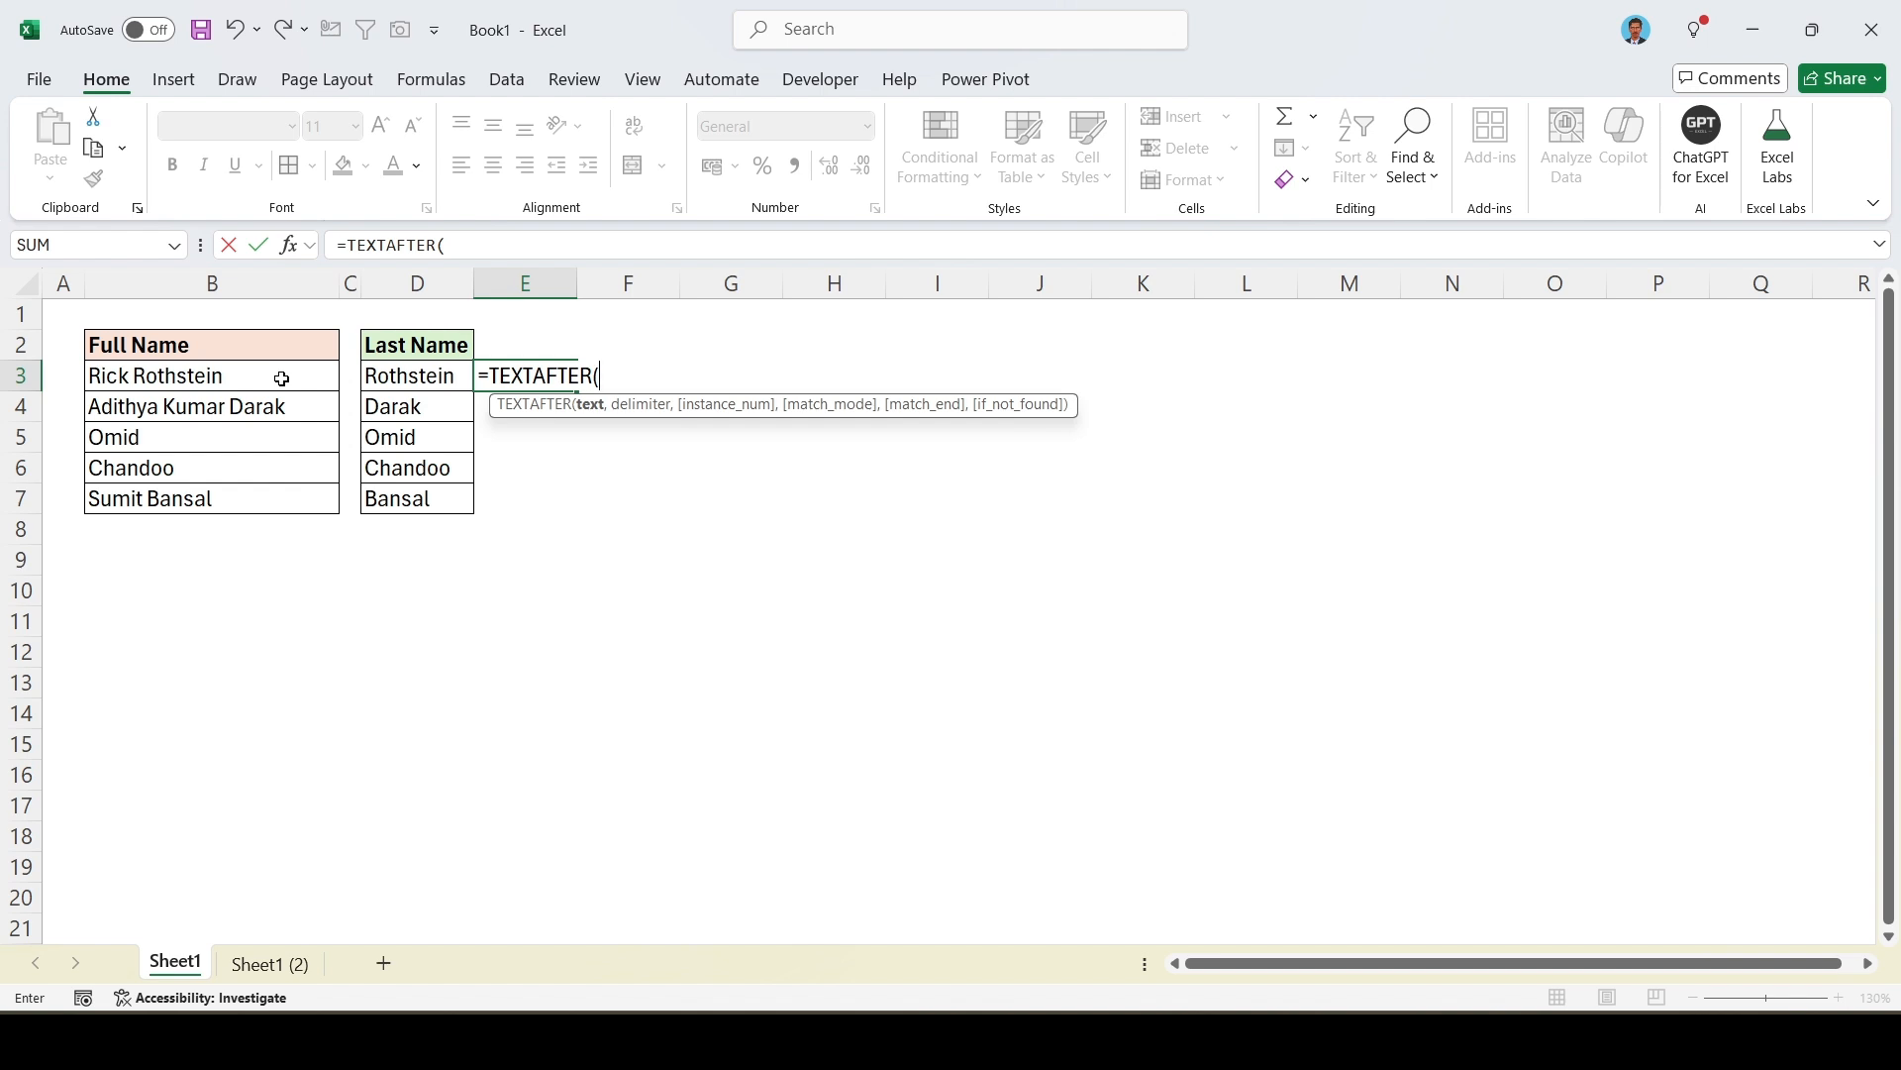
pyautogui.write('" "&')
pyautogui.click(280, 377)
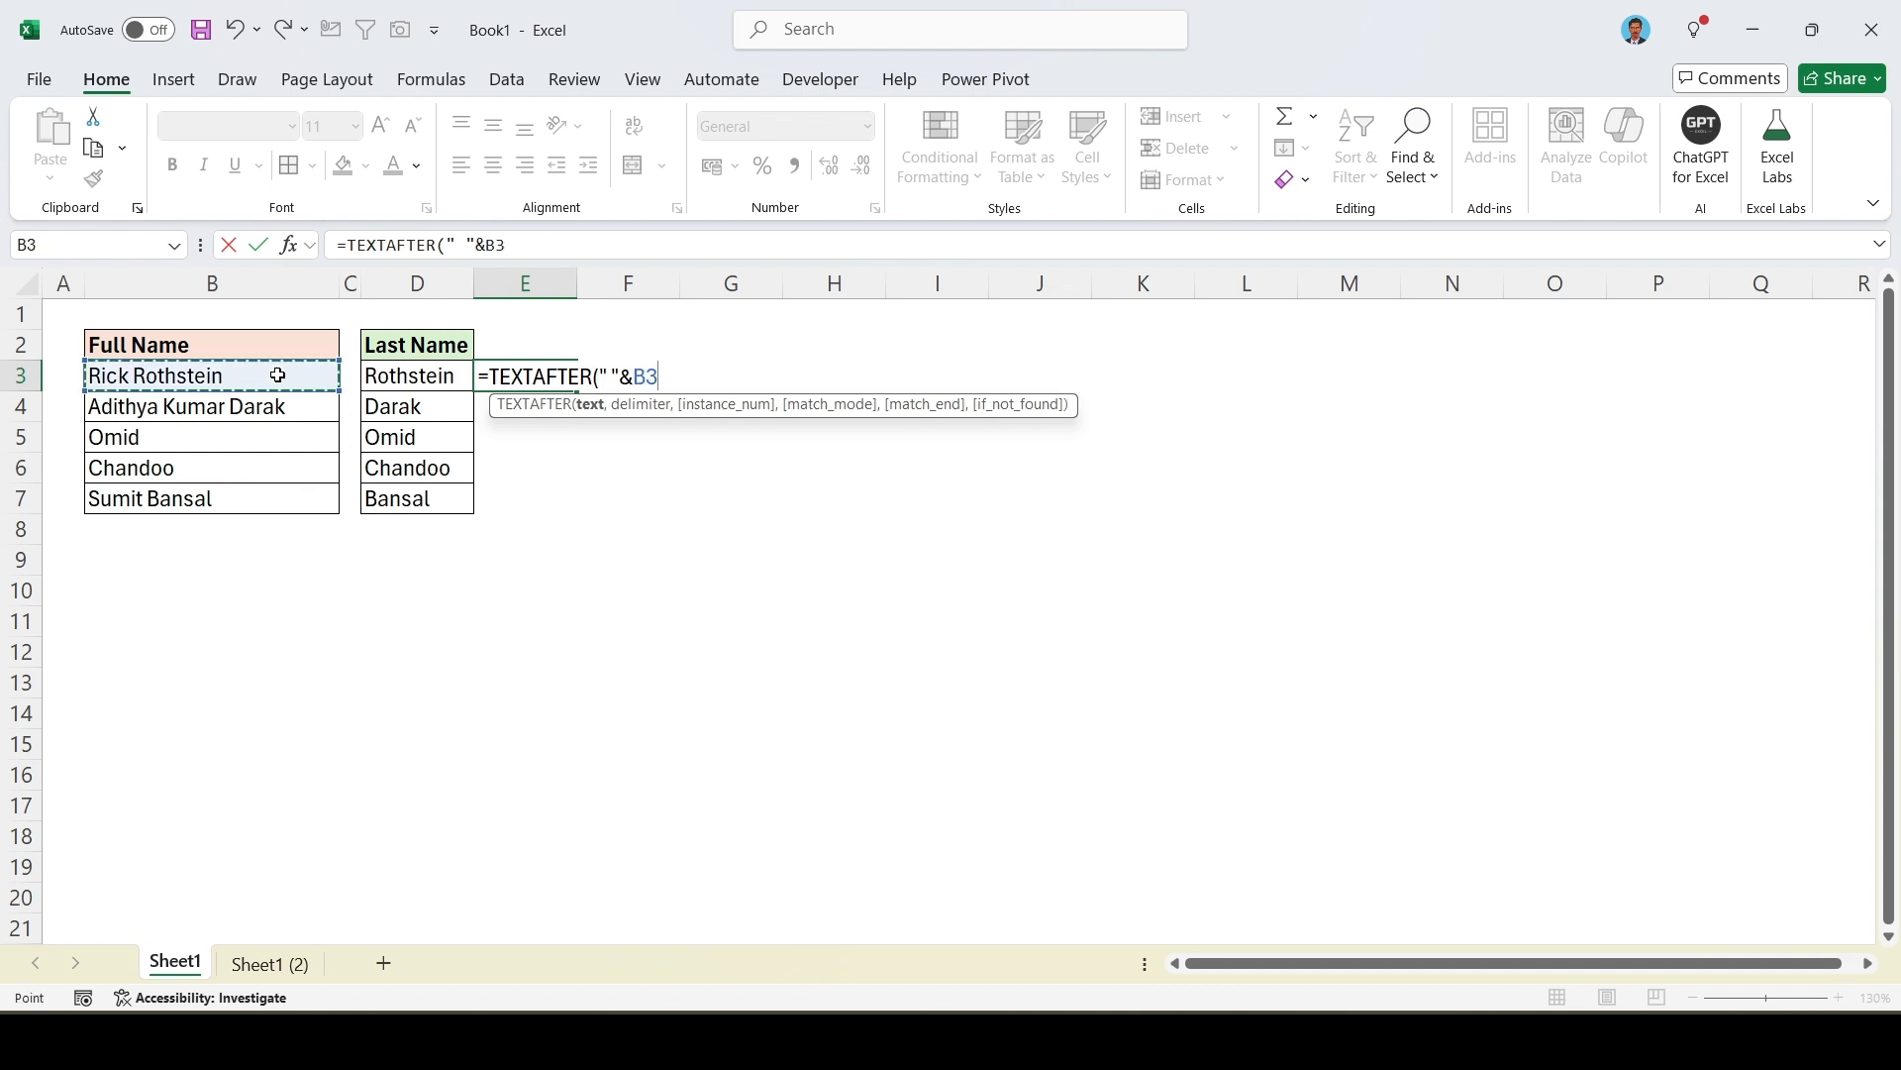
# - Complete the TEXTAFTER formula in E3 with a space " " as the delimiter and -1 as the instance number
pyautogui.write(',"')
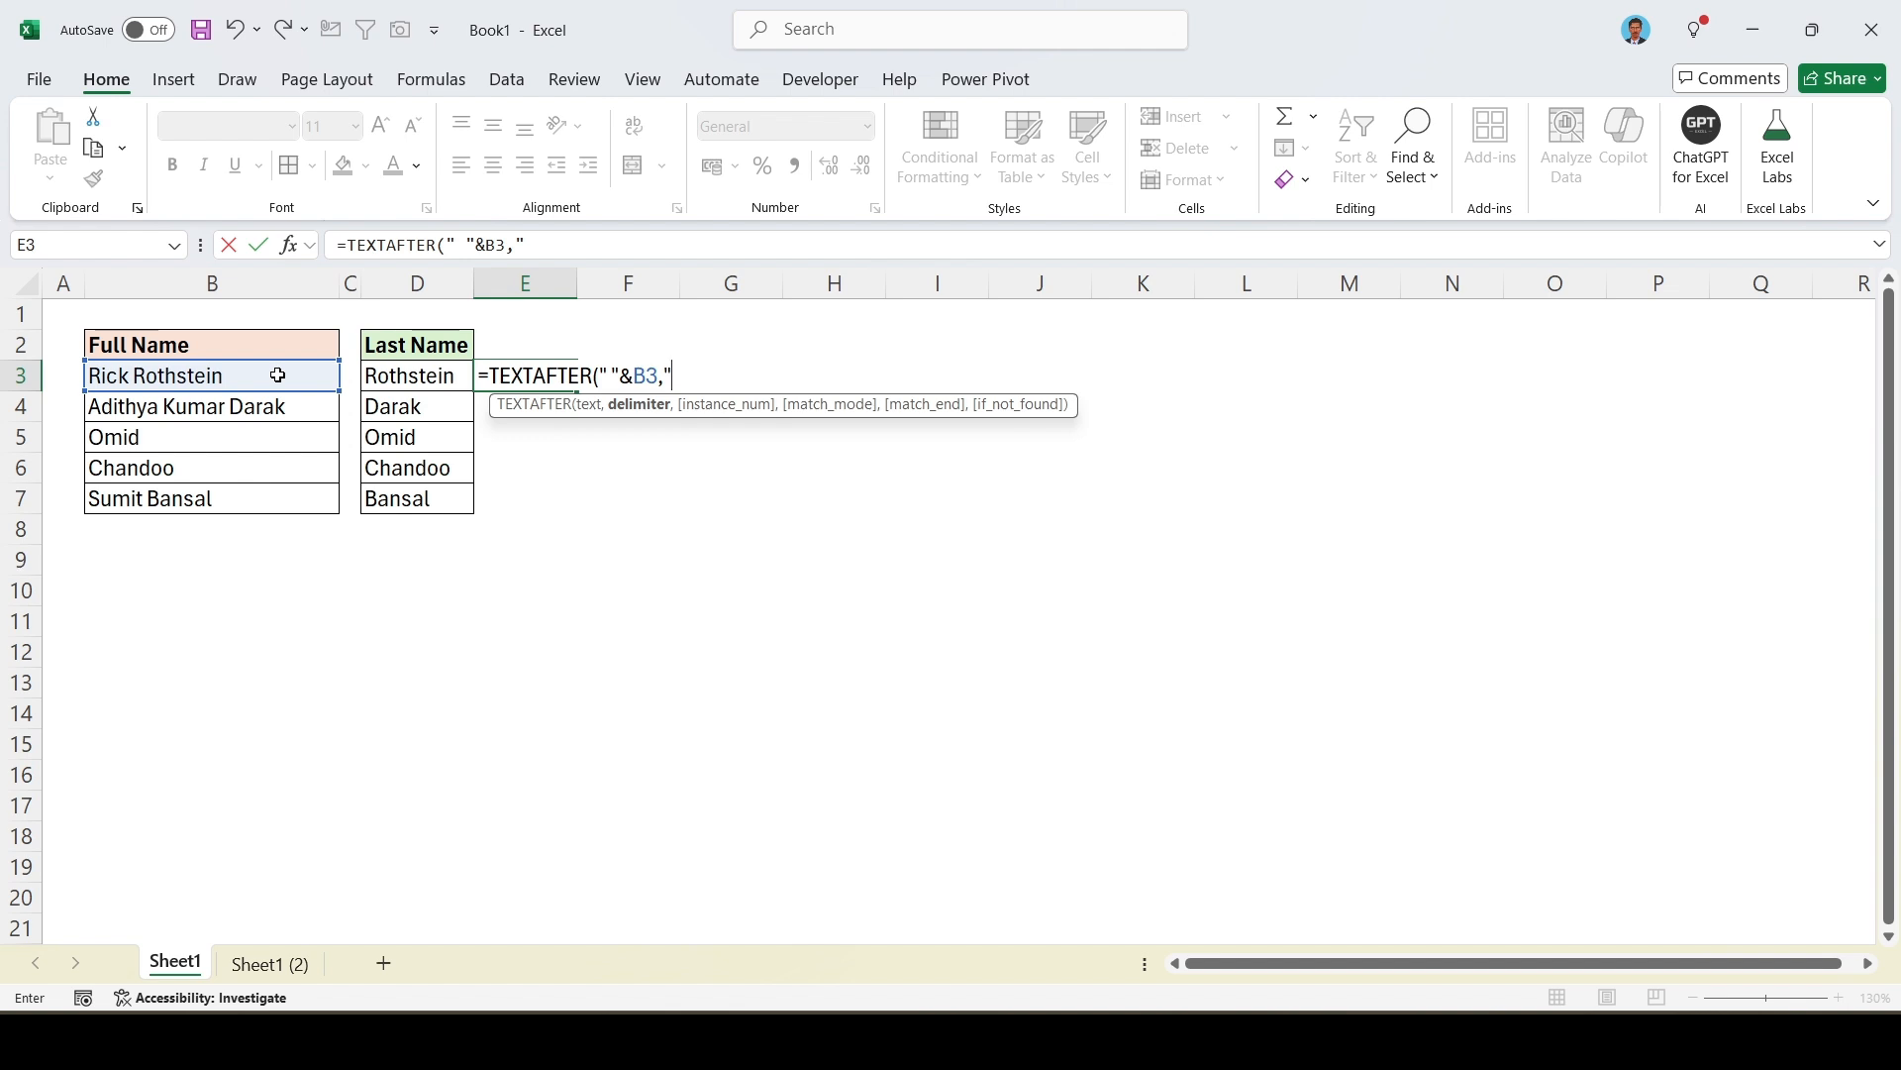
pyautogui.write(' ",')
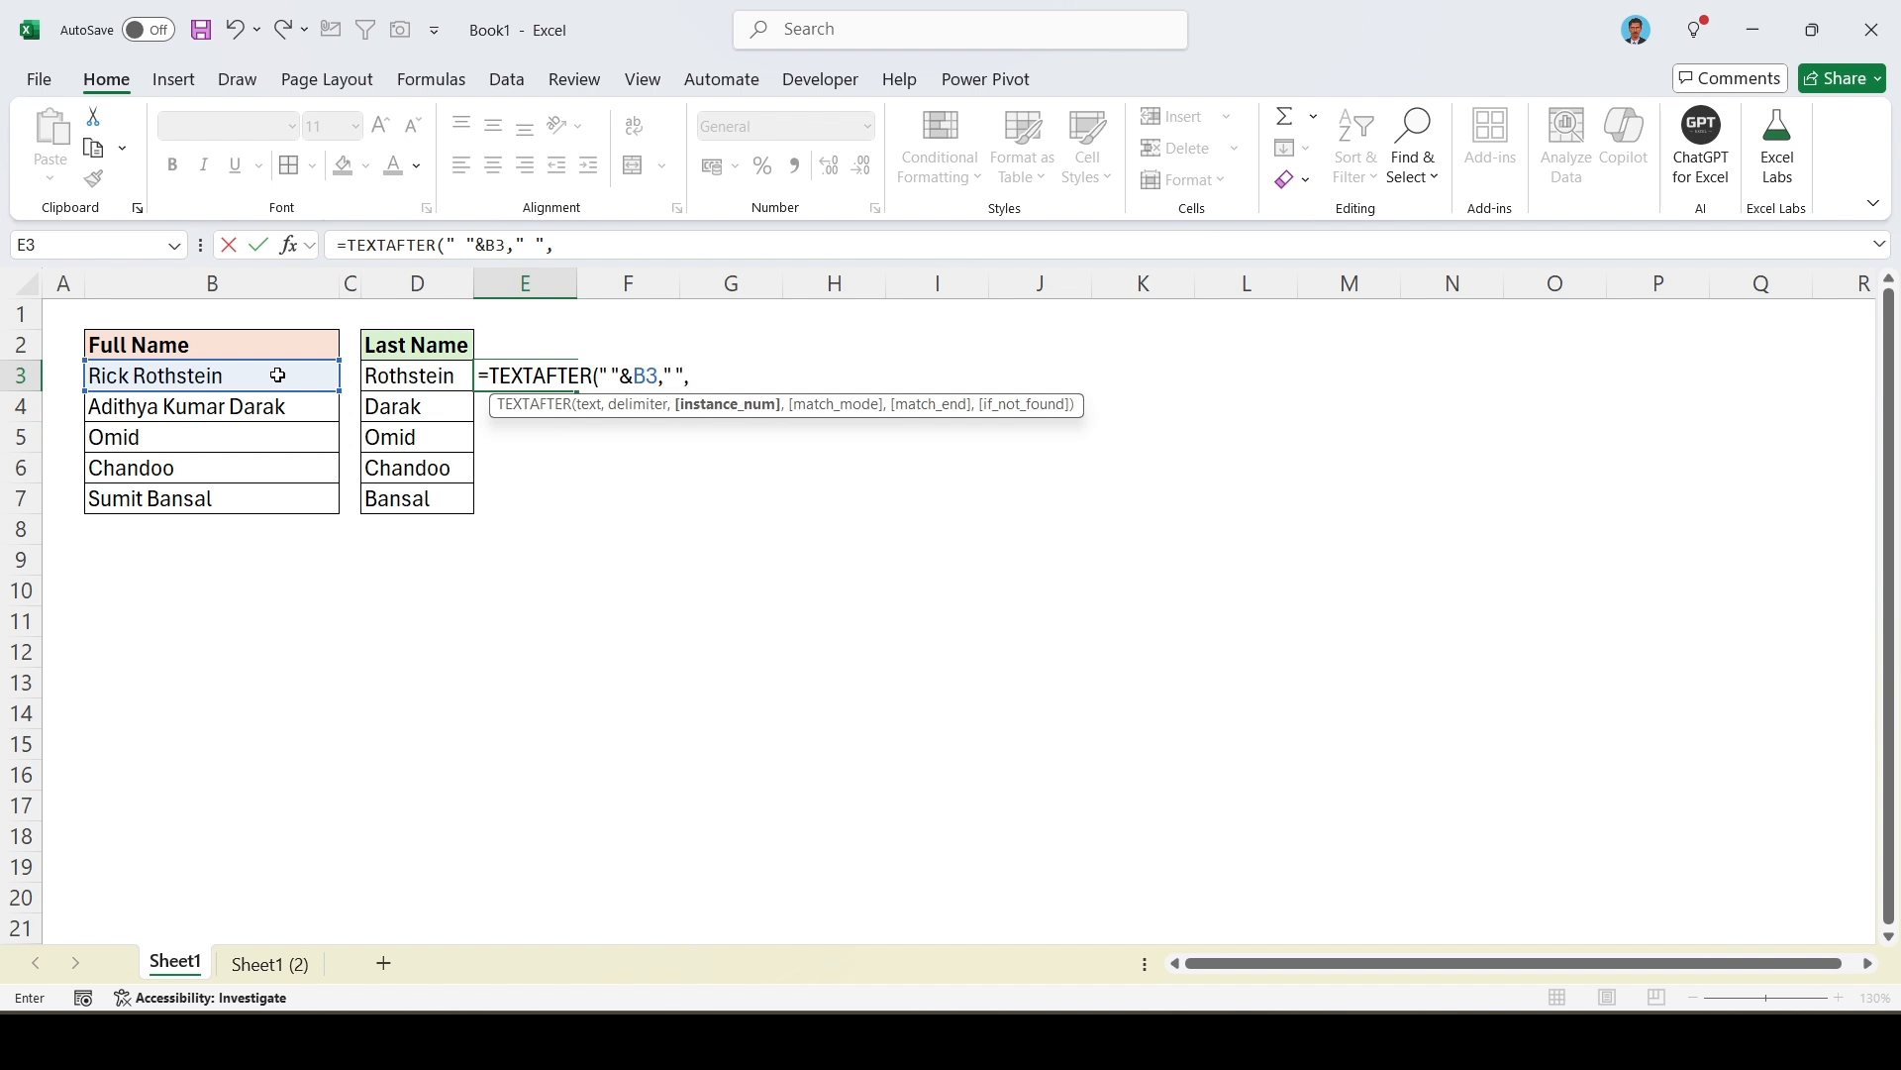
pyautogui.write('-1')
pyautogui.write(')')
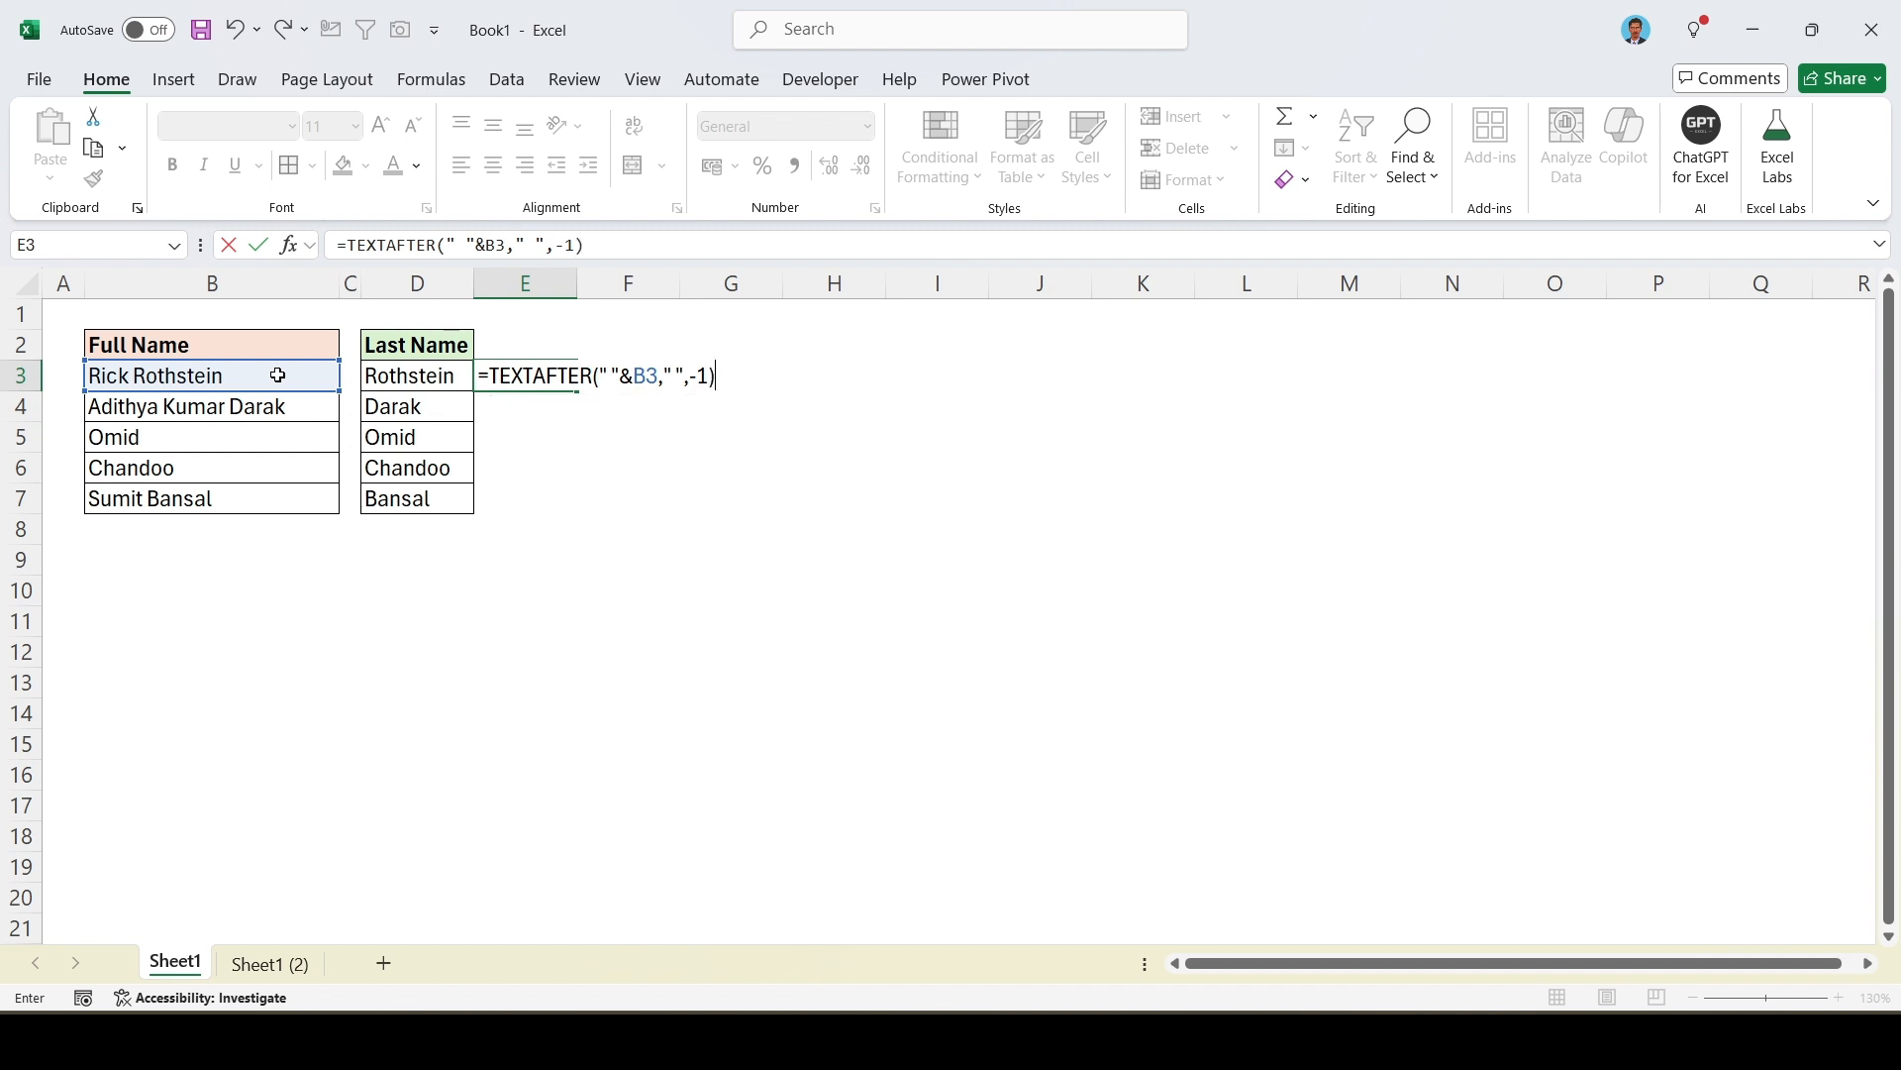
pyautogui.press('Return')
# - Fill the TEXTAFTER formula from E3 down to E7
pyautogui.press('Up')
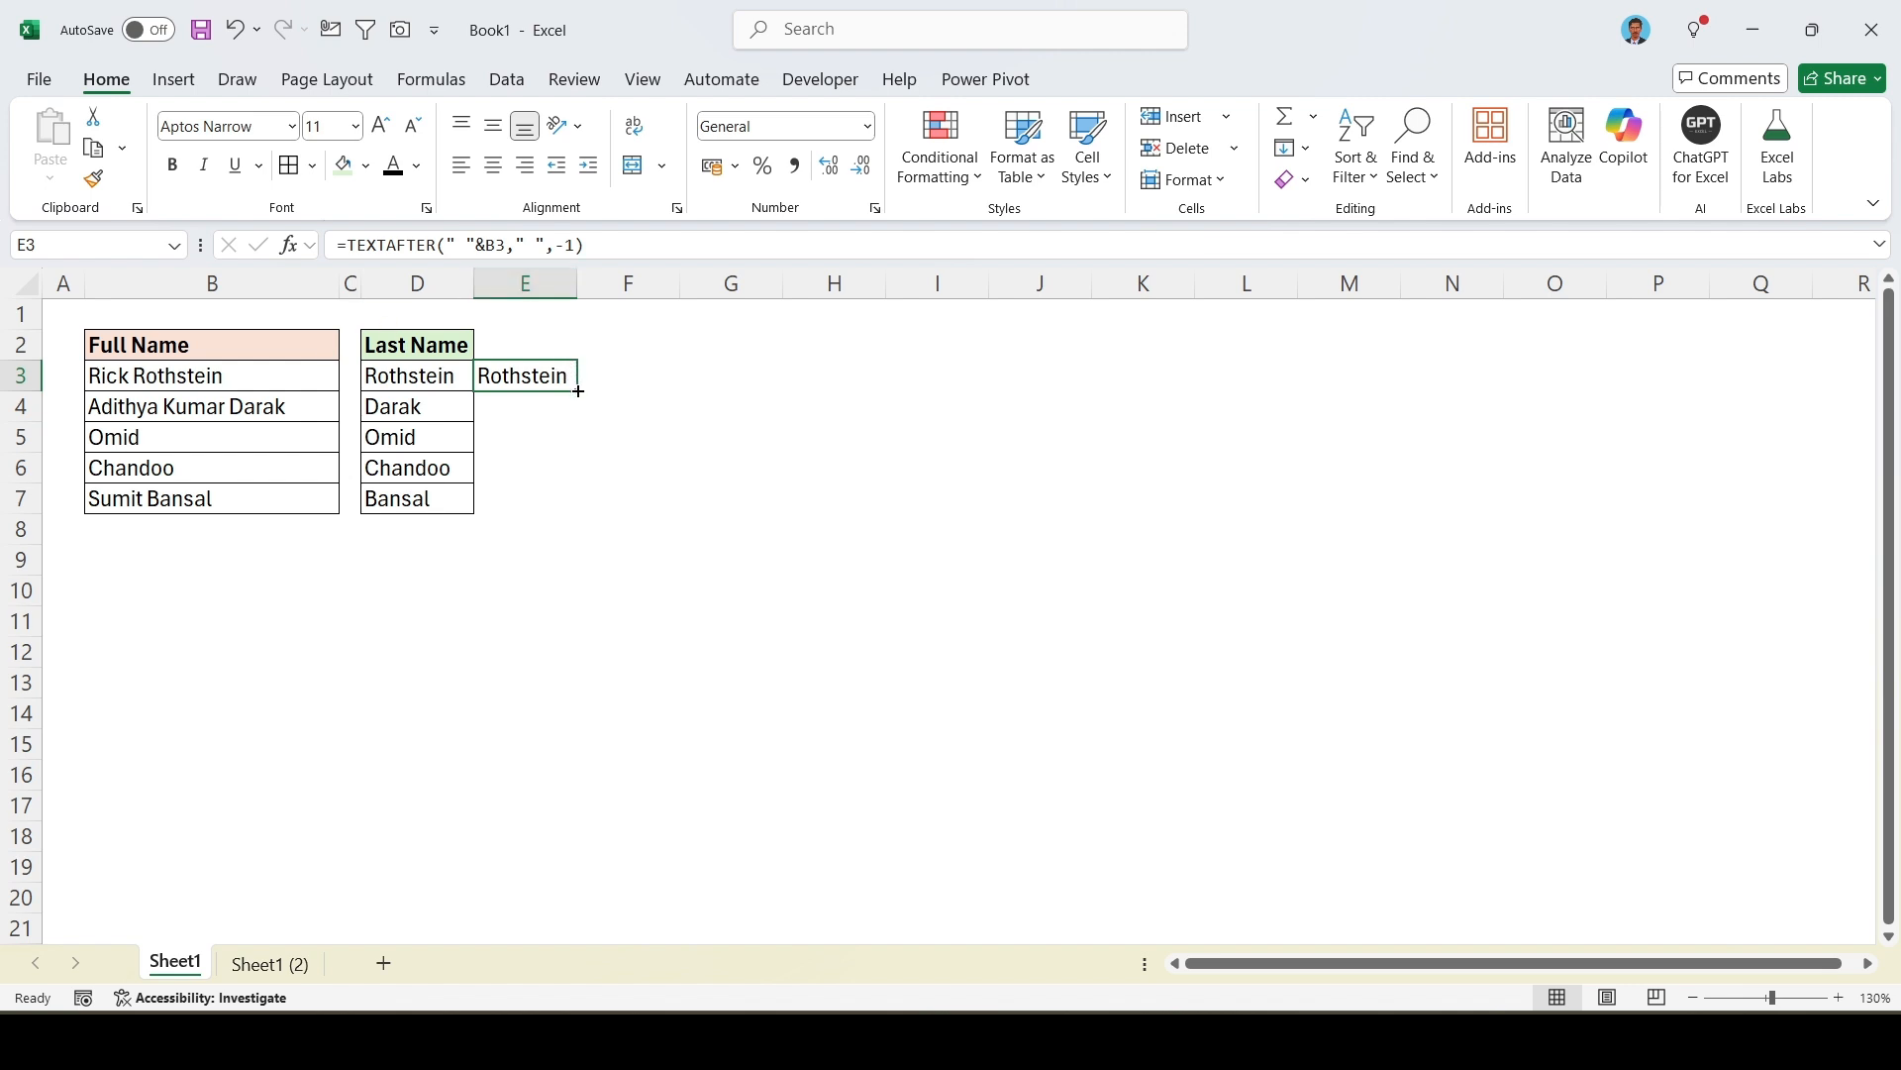
pyautogui.moveTo(578, 390); pyautogui.dragTo(578, 507)
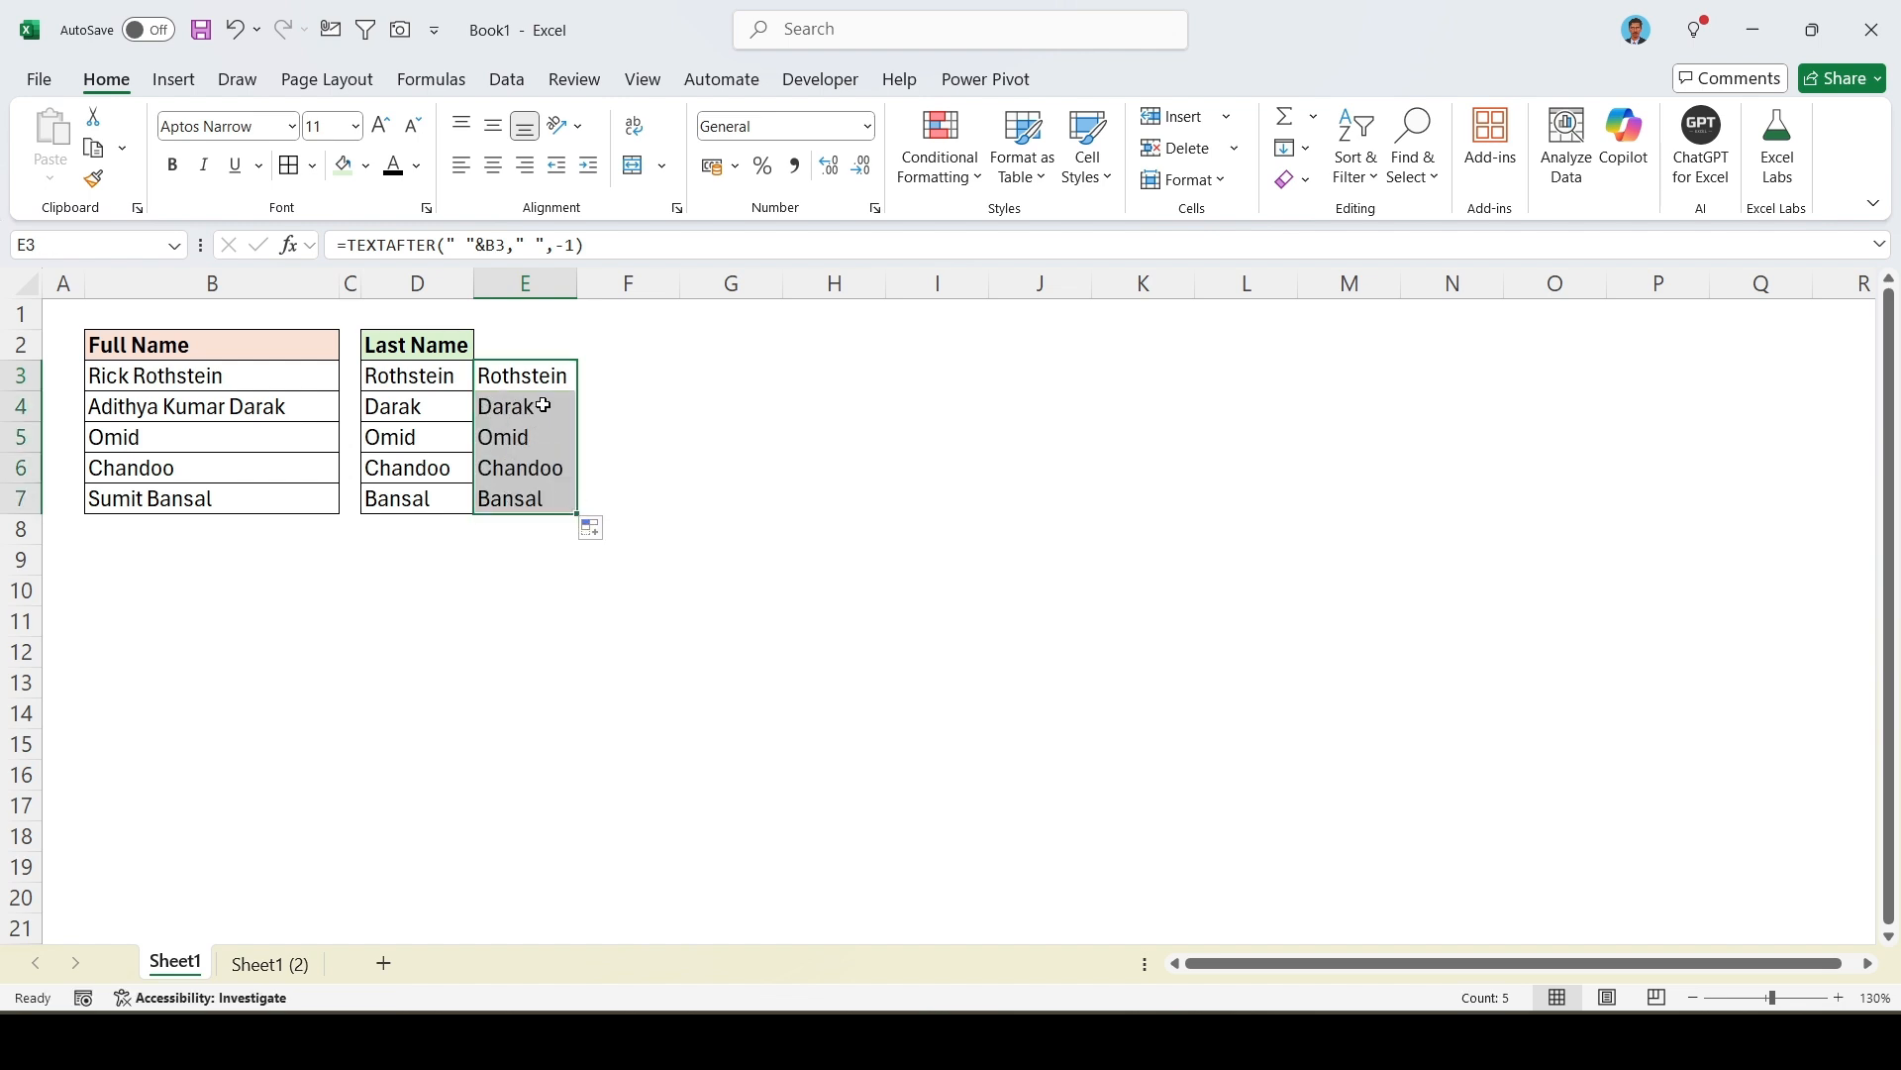
# - Extend the B3 reference in the E3 TEXTAFTER formula to the range B3:B7
pyautogui.click(508, 243)
pyautogui.write(':')
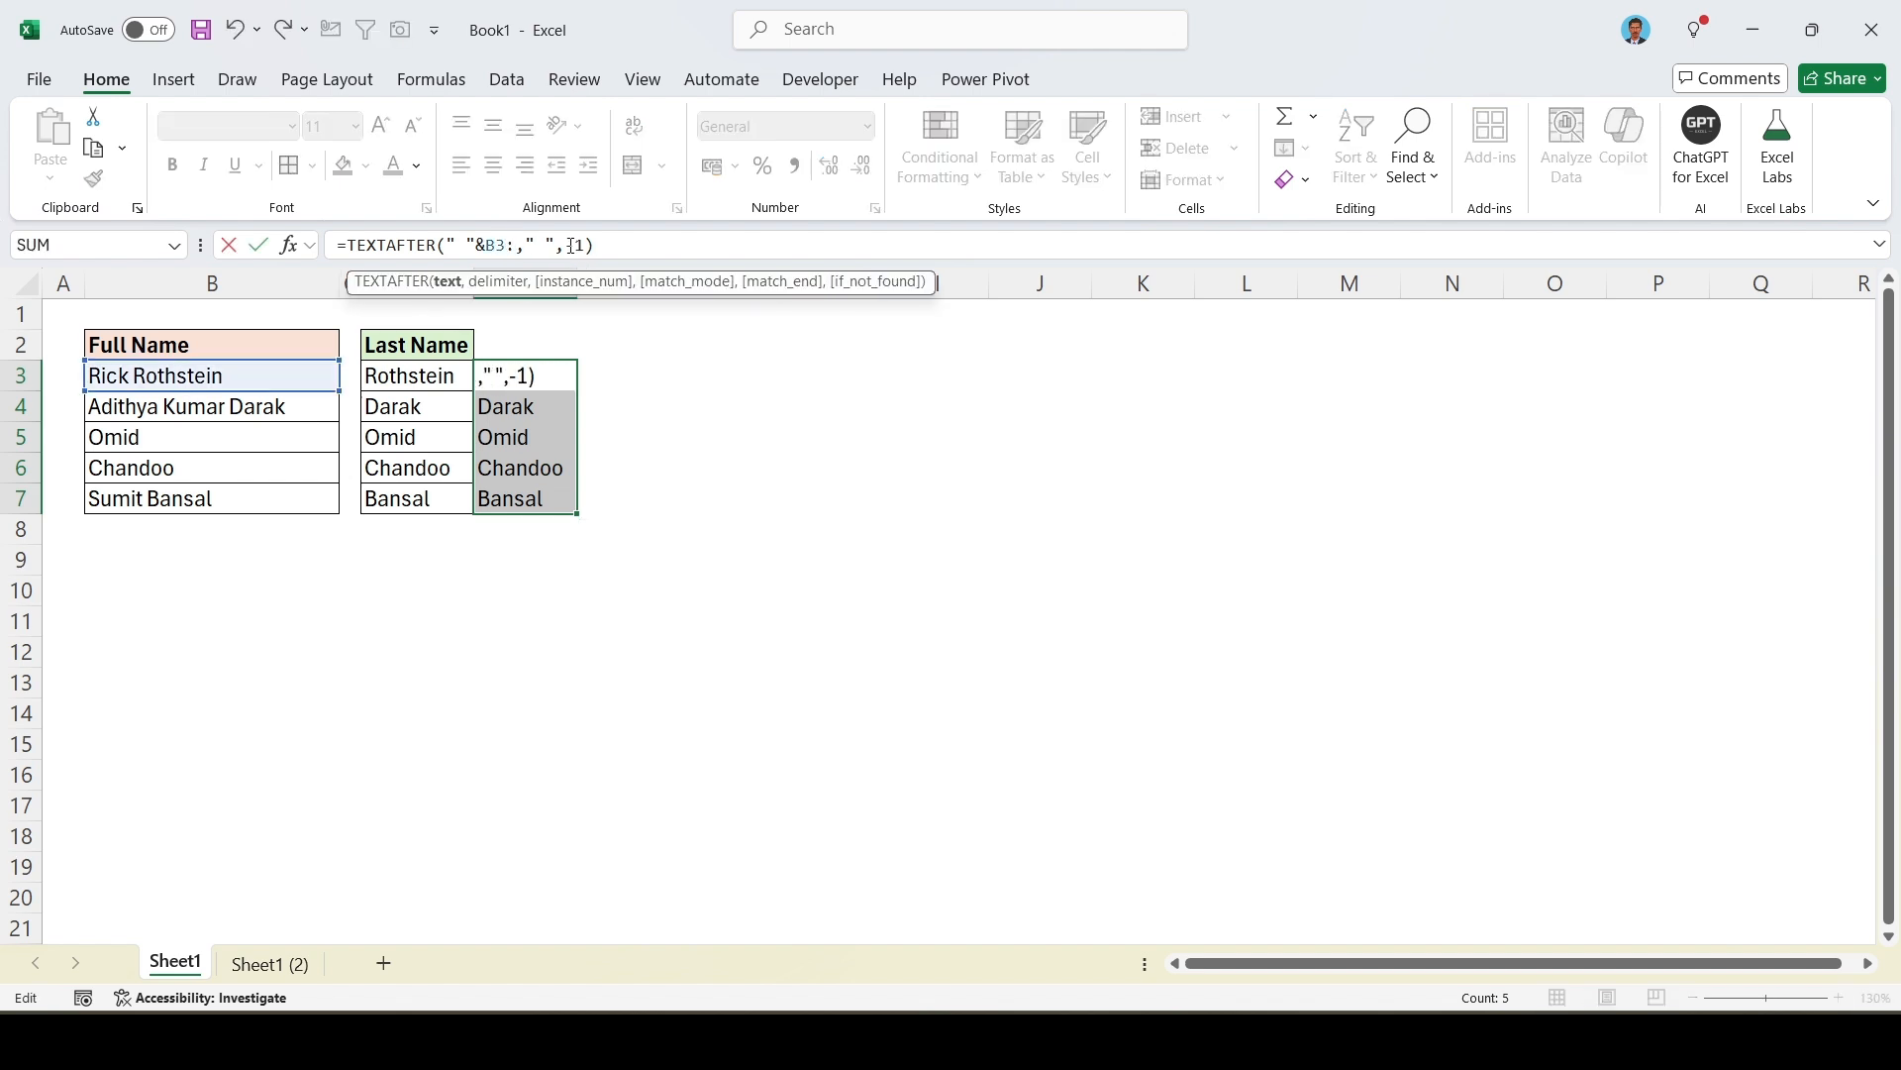
pyautogui.write('B7')
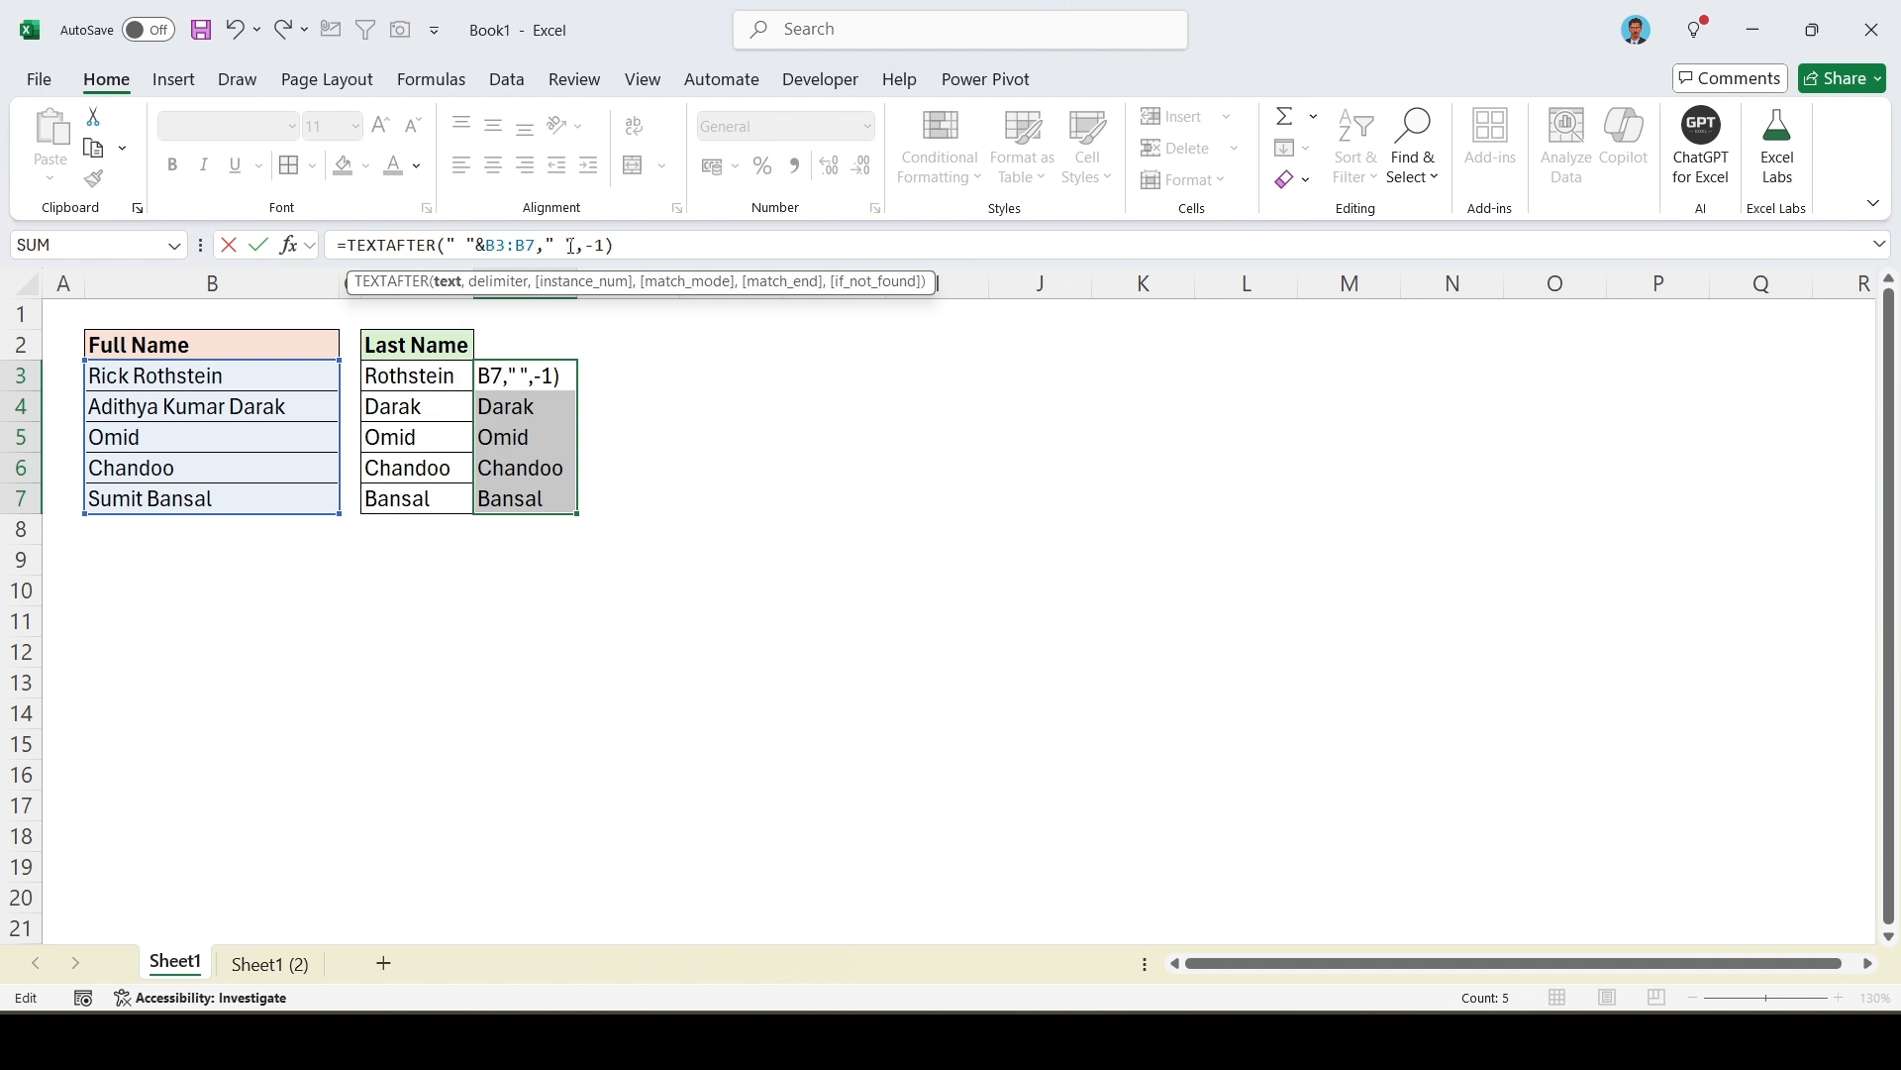
pyautogui.press('Return')
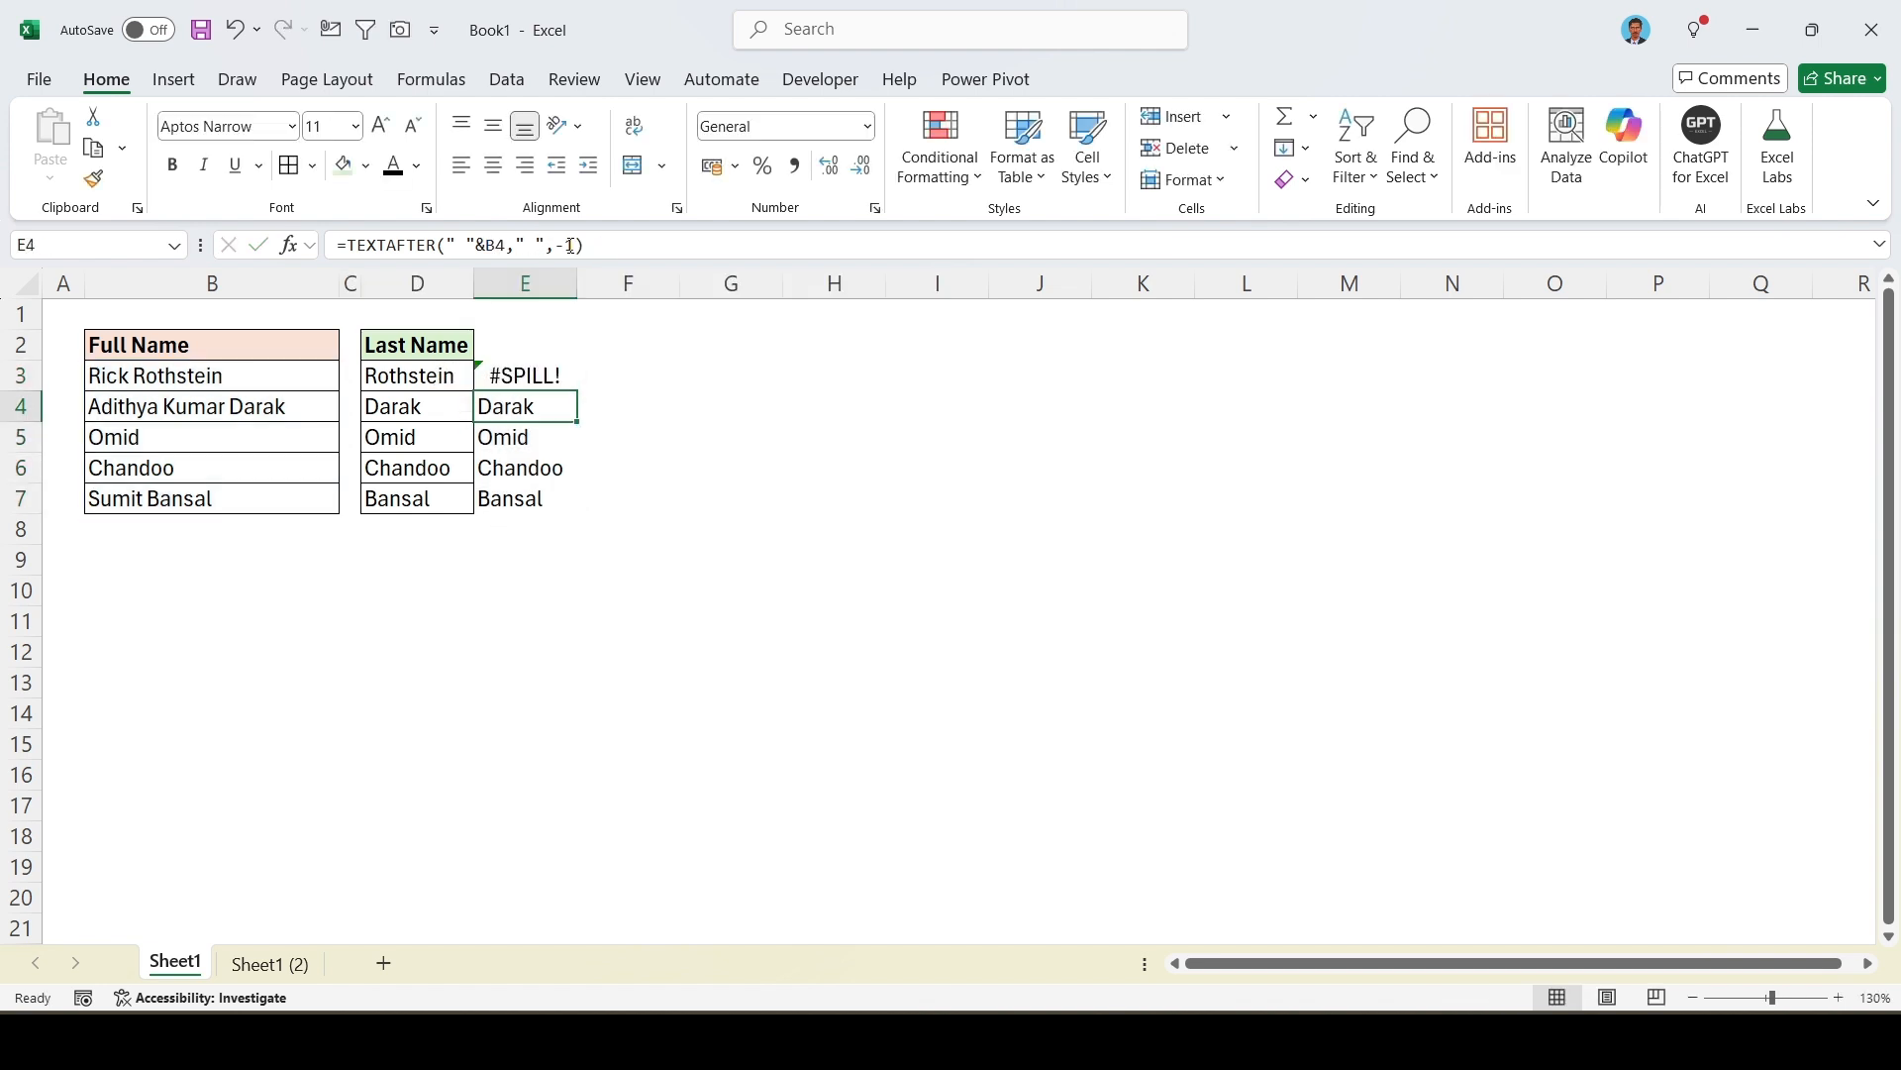
# - Clear the copied formulas in E4:E7 so the formula in E3 can spill
pyautogui.hotkey('ctrl', 'shift', 'Down')
pyautogui.press('Delete')
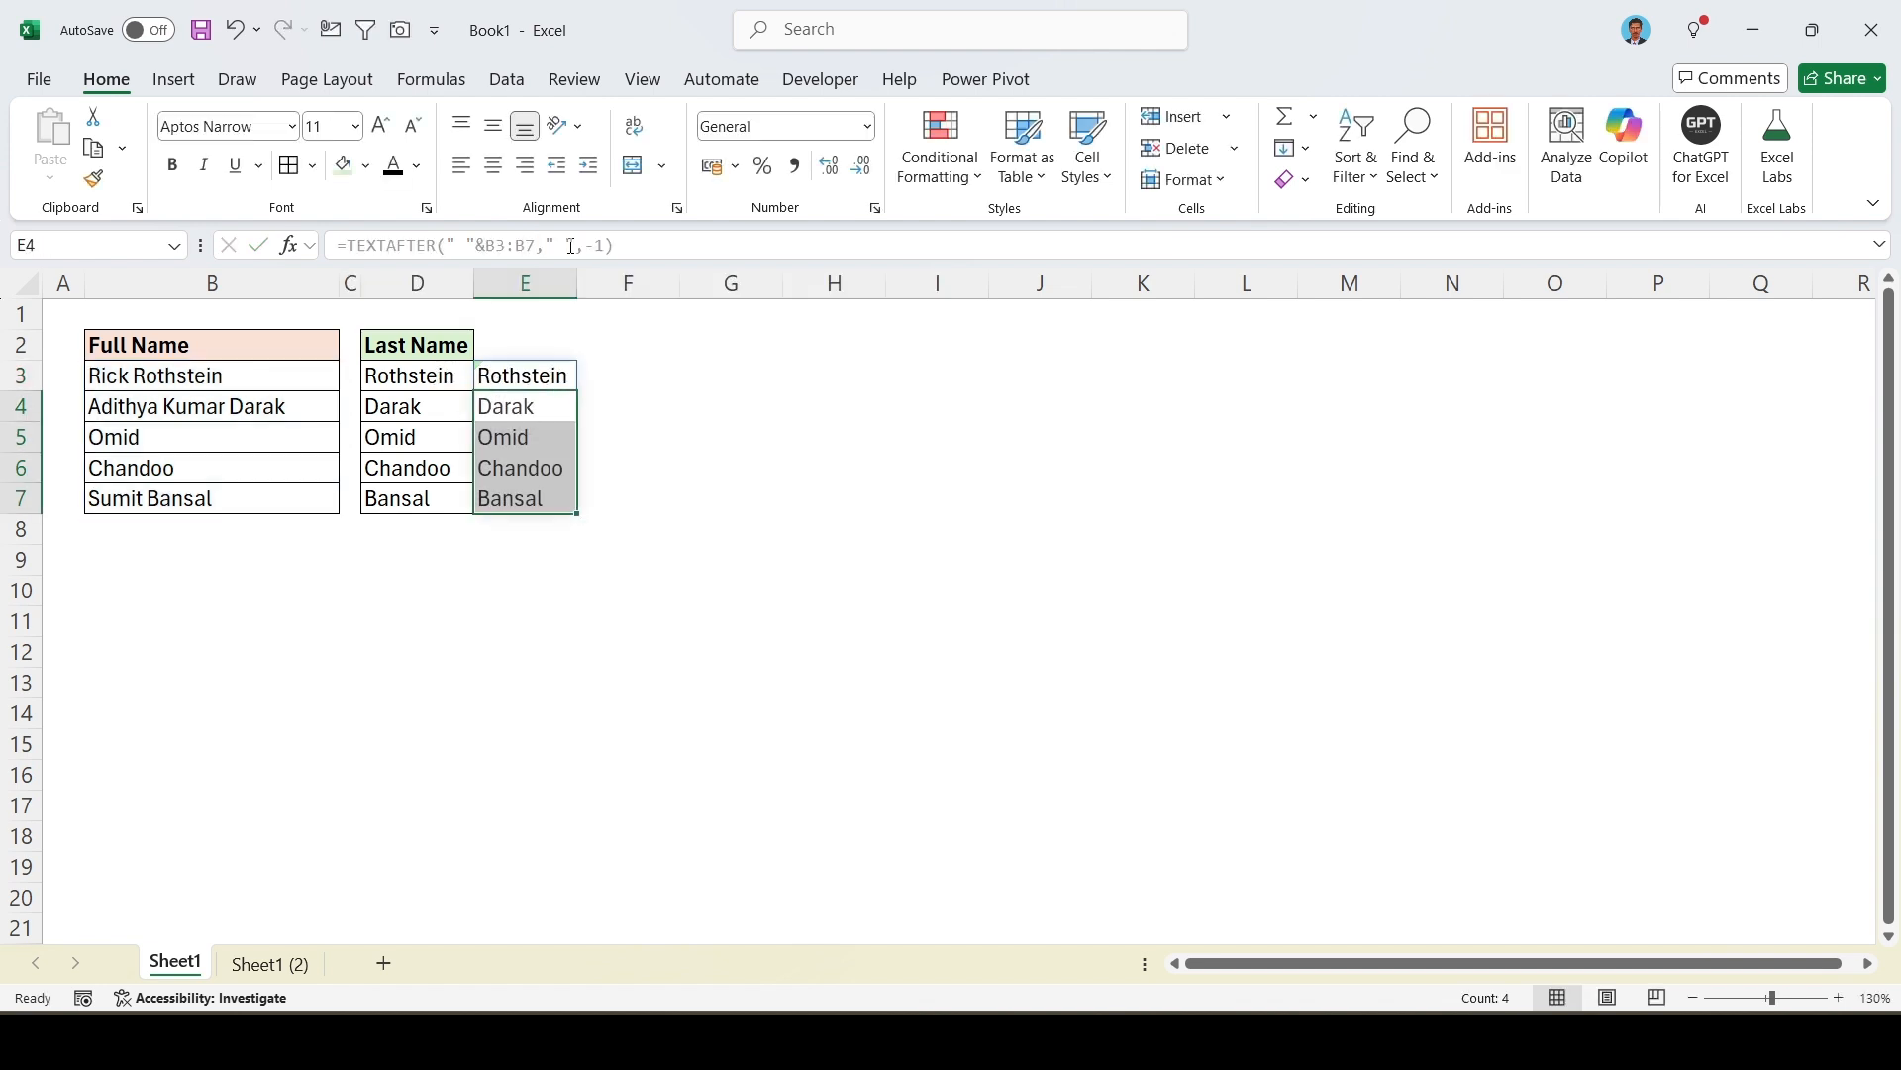
pyautogui.click(547, 381)
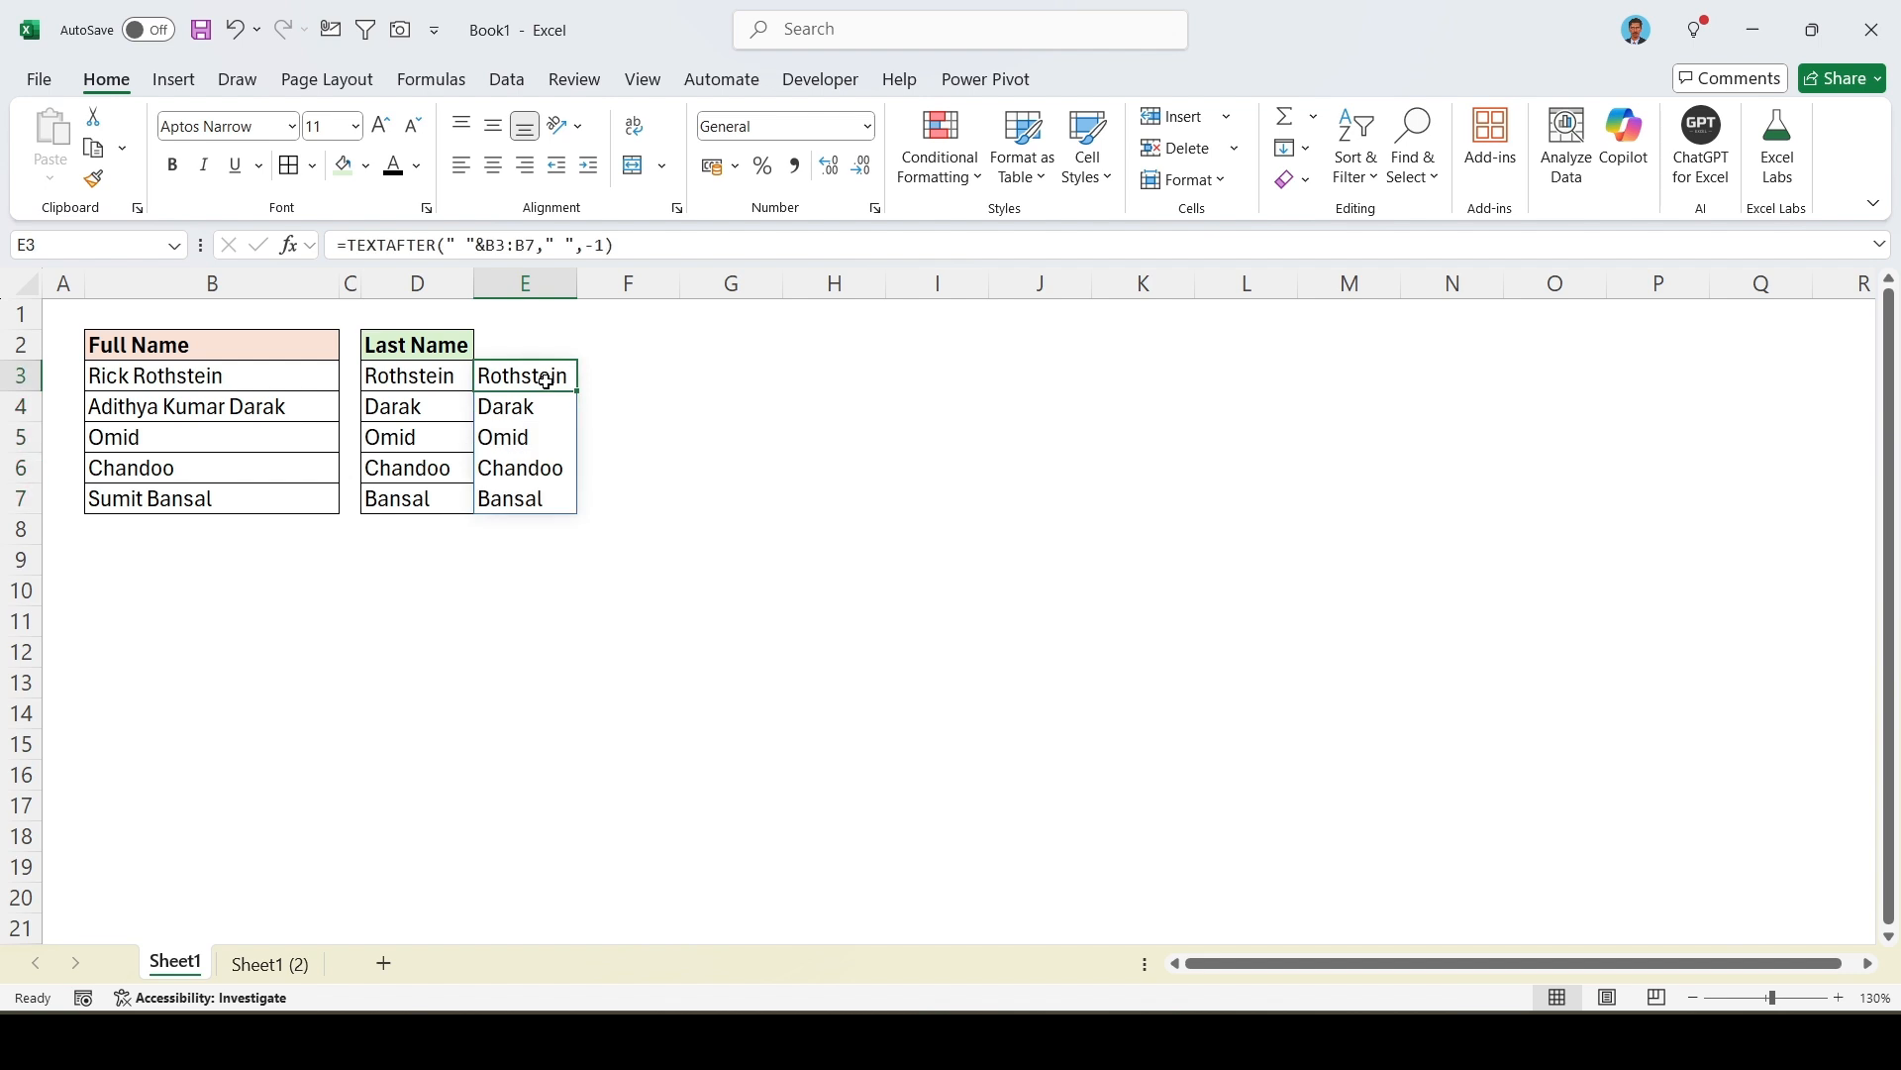
# - Enter a TEXTSPLIT formula in F3 that splits B3 into columns at each space " "
pyautogui.press('Right')
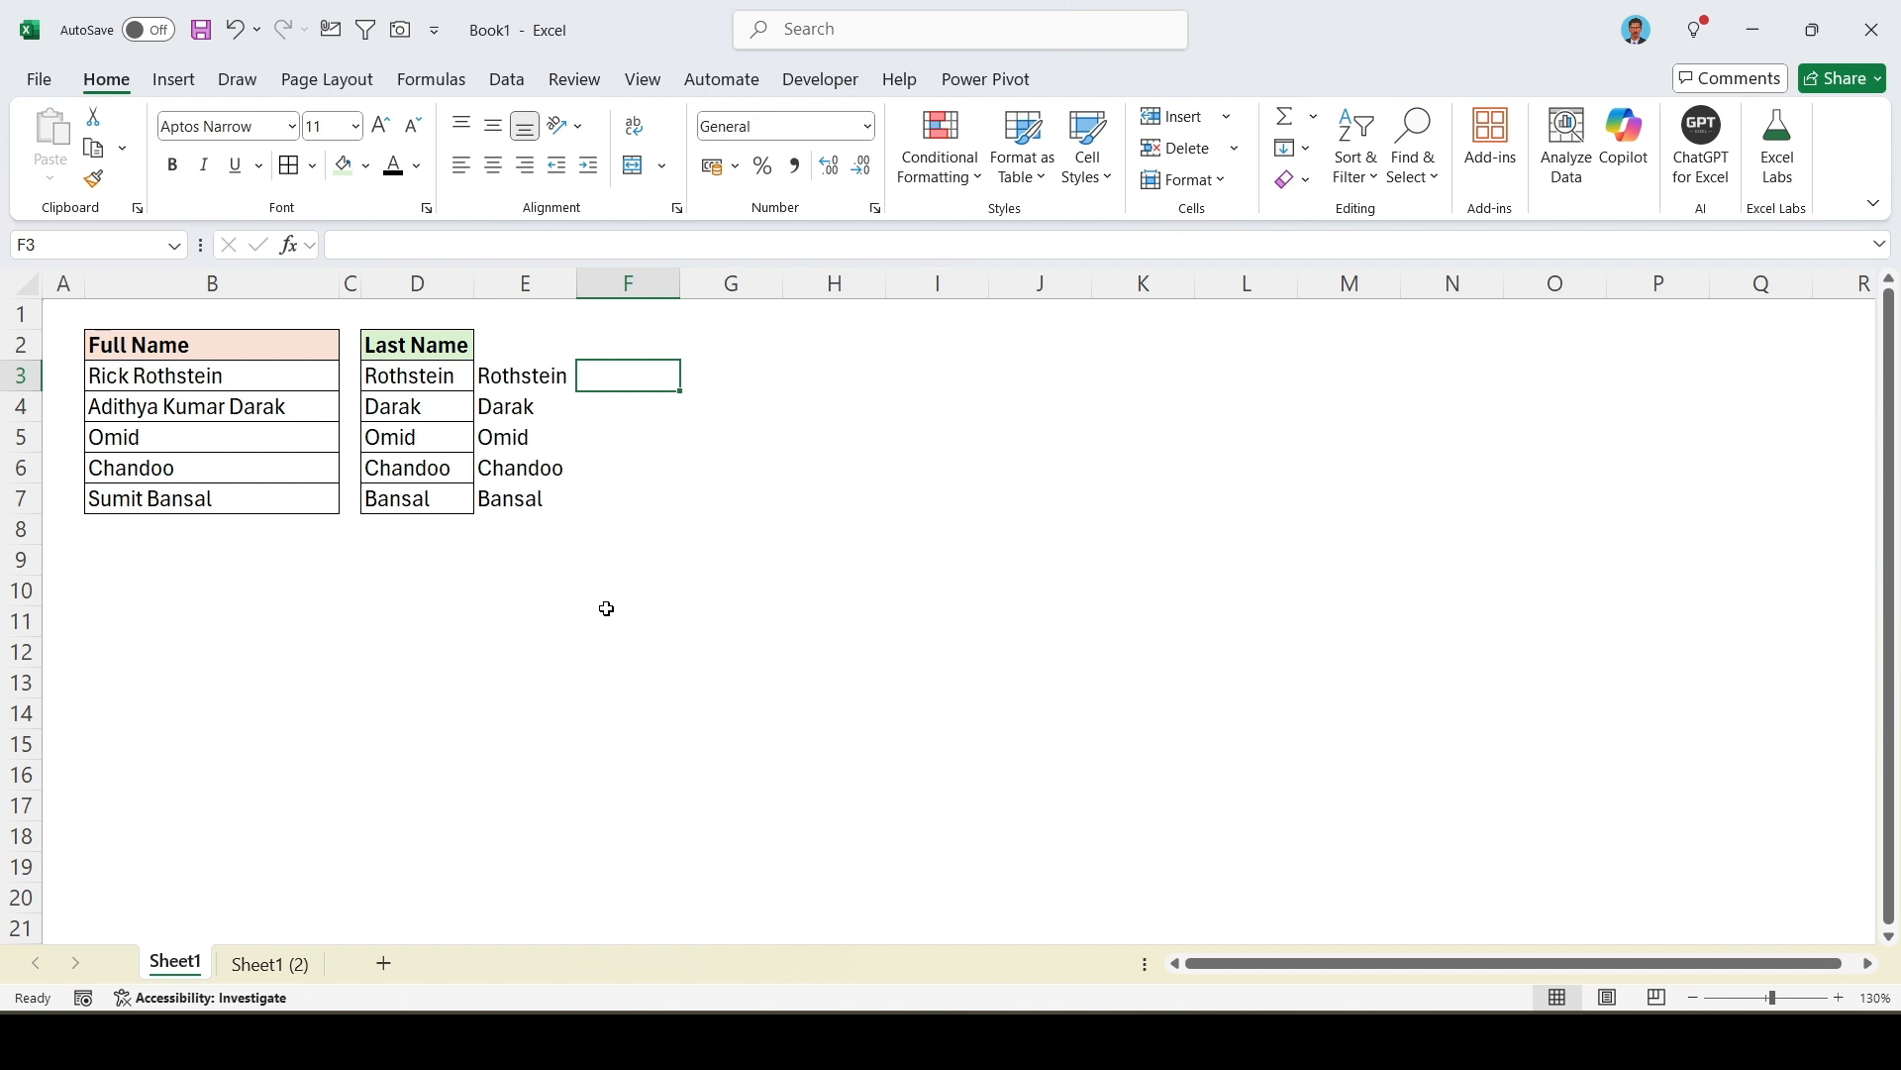
pyautogui.write('=texts')
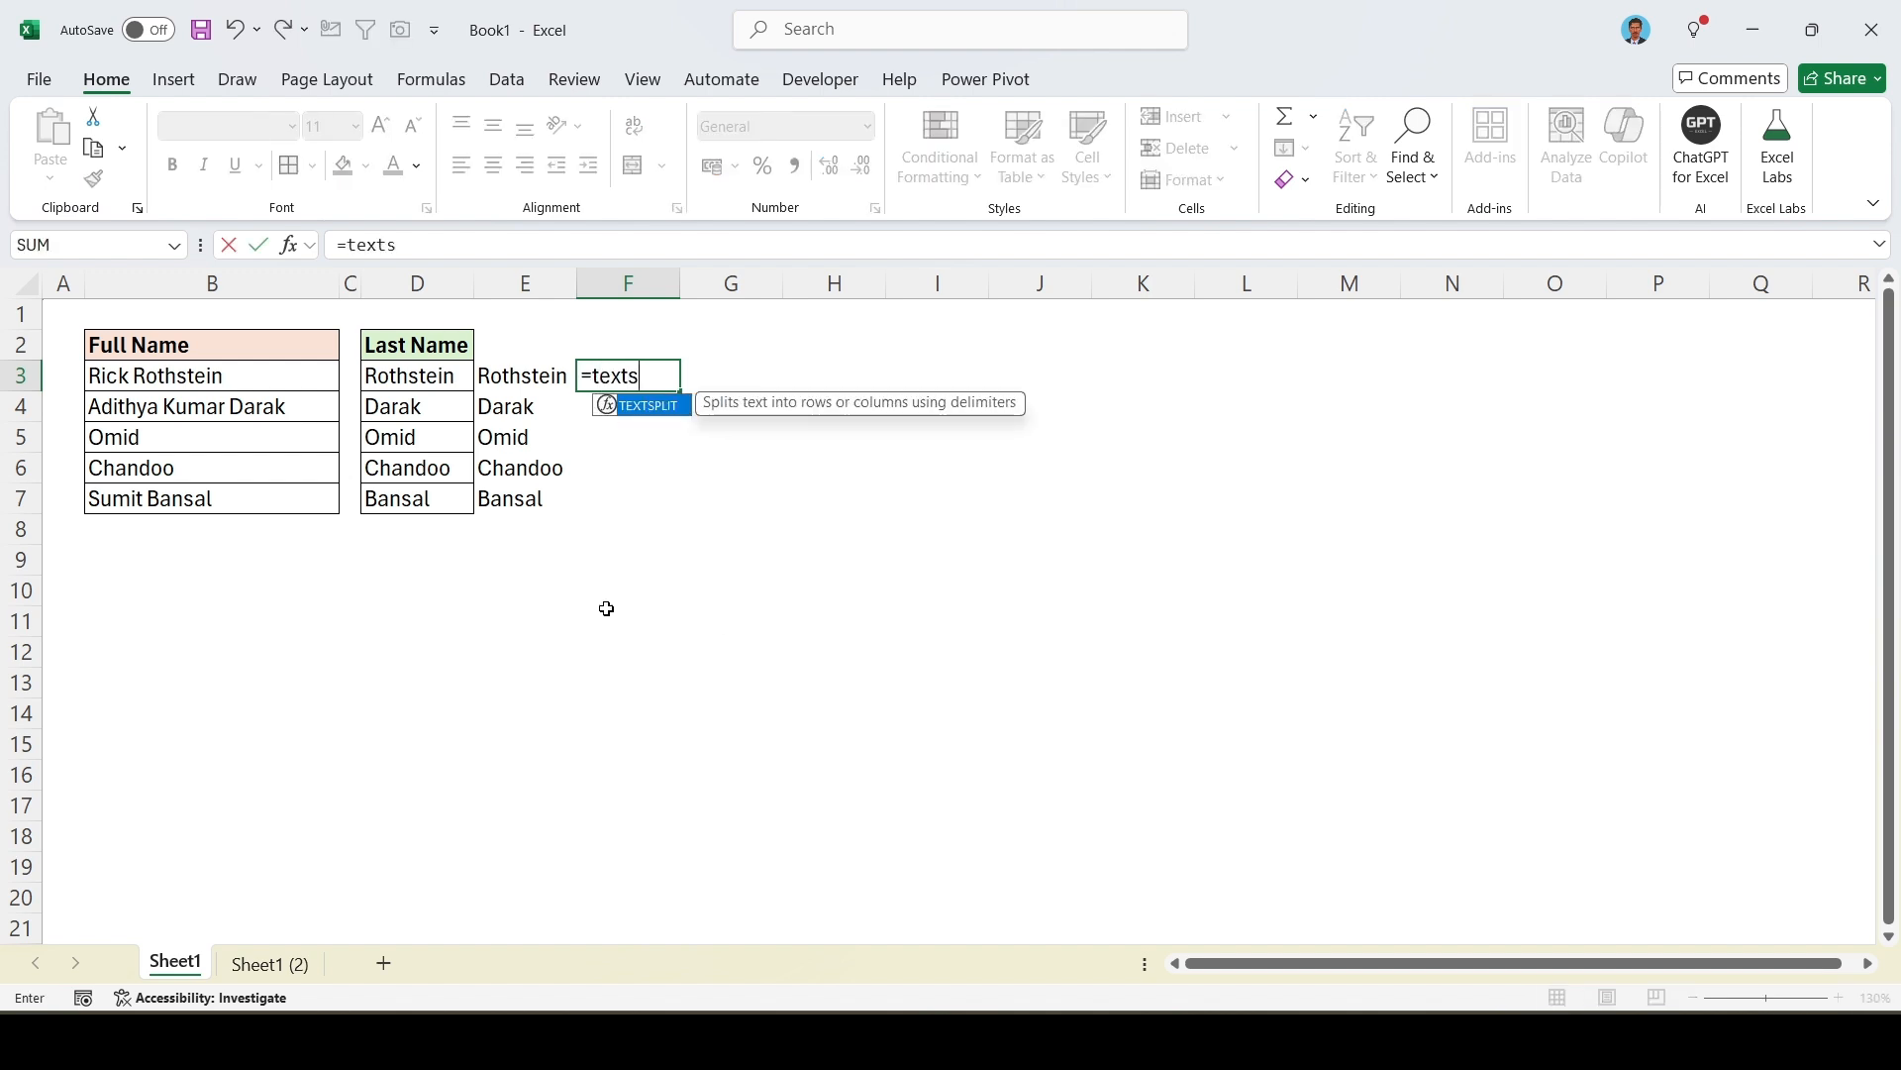
pyautogui.press('Tab')
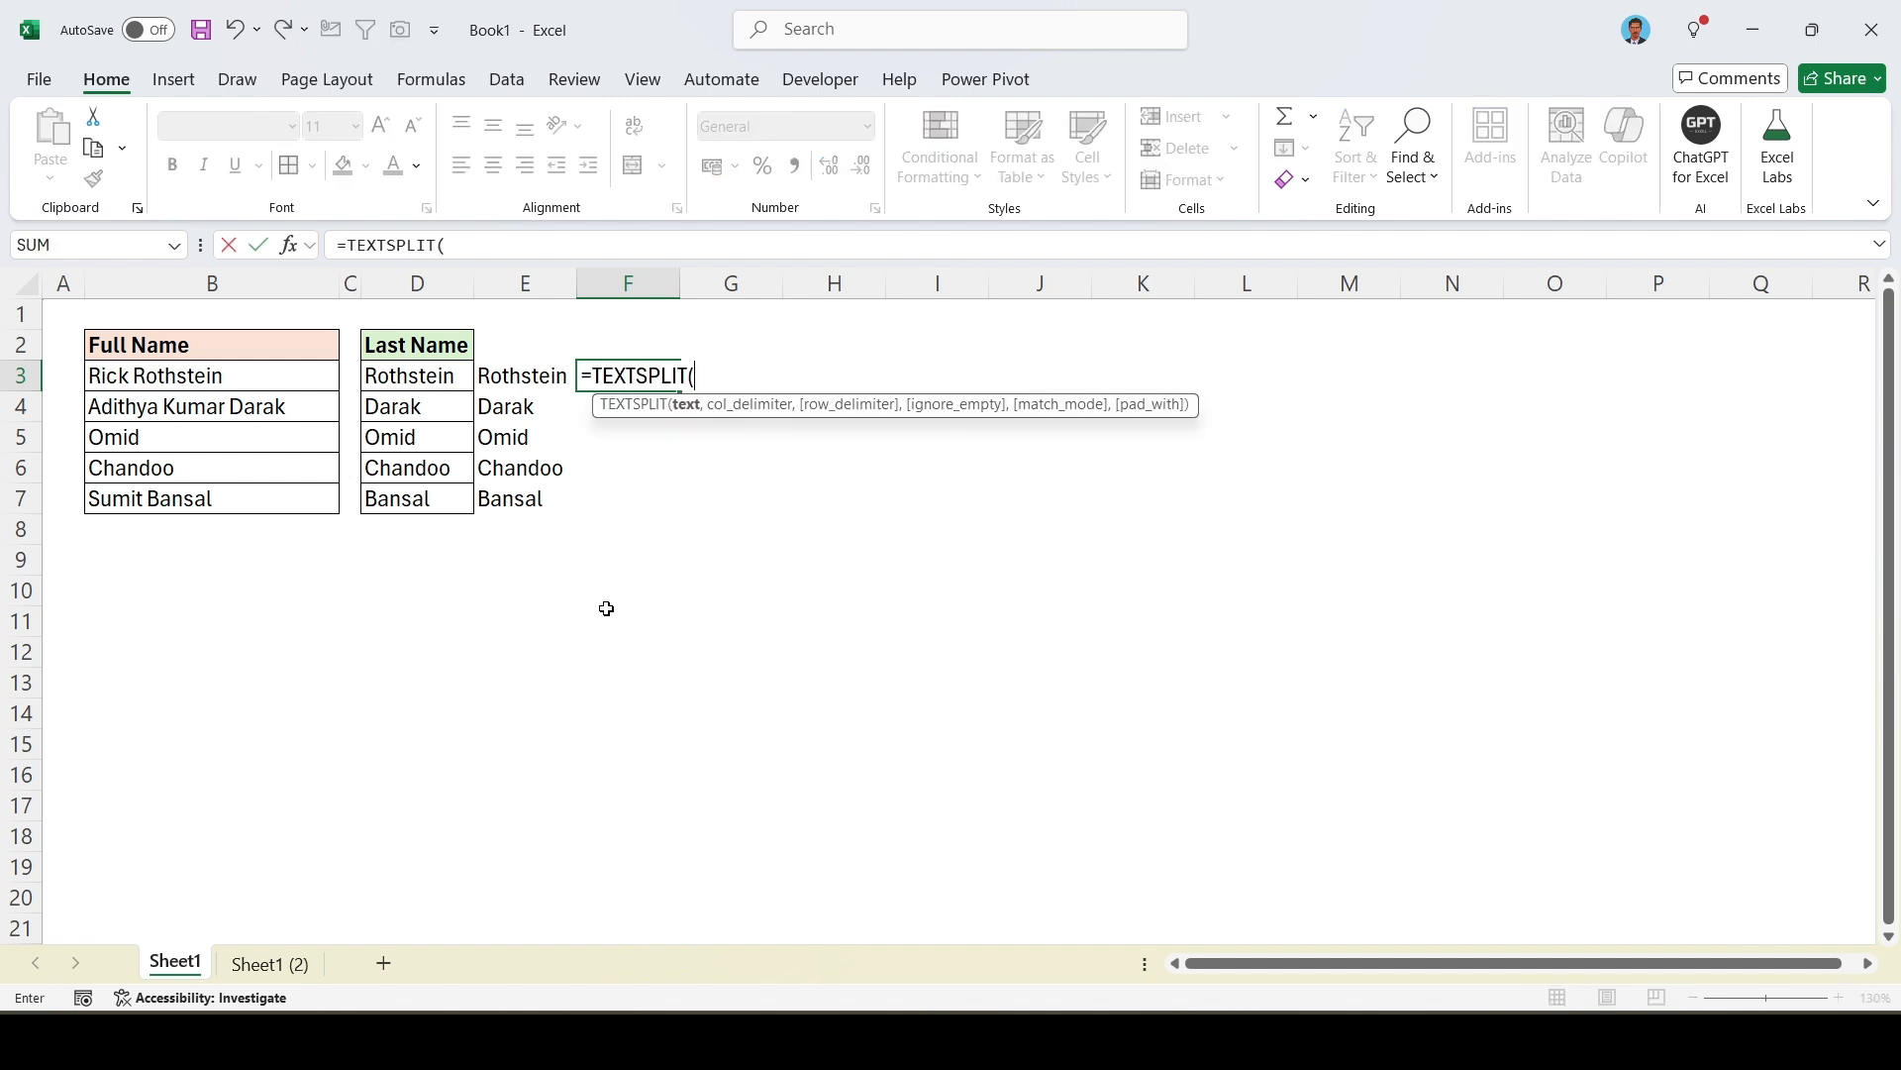
pyautogui.click(265, 377)
pyautogui.write(',')
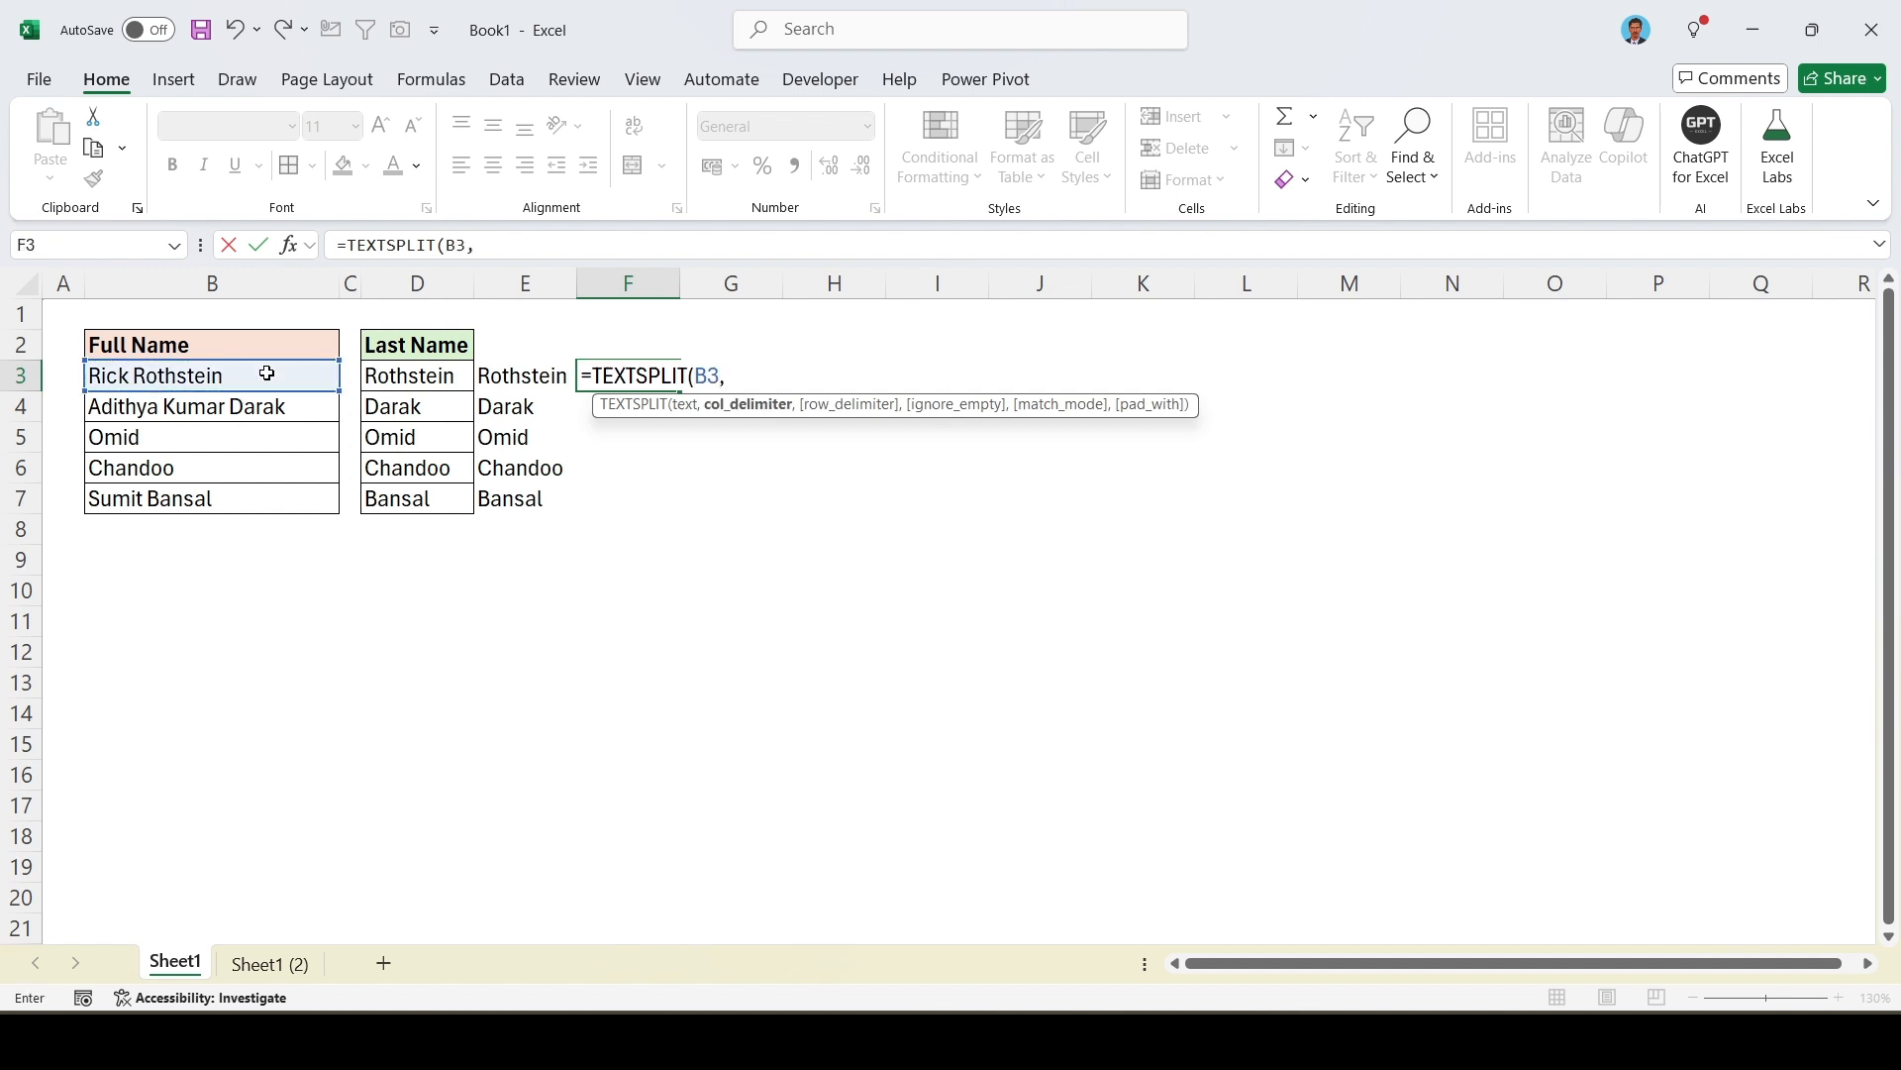
pyautogui.write('" "')
pyautogui.hotkey('ctrl', 'Return')
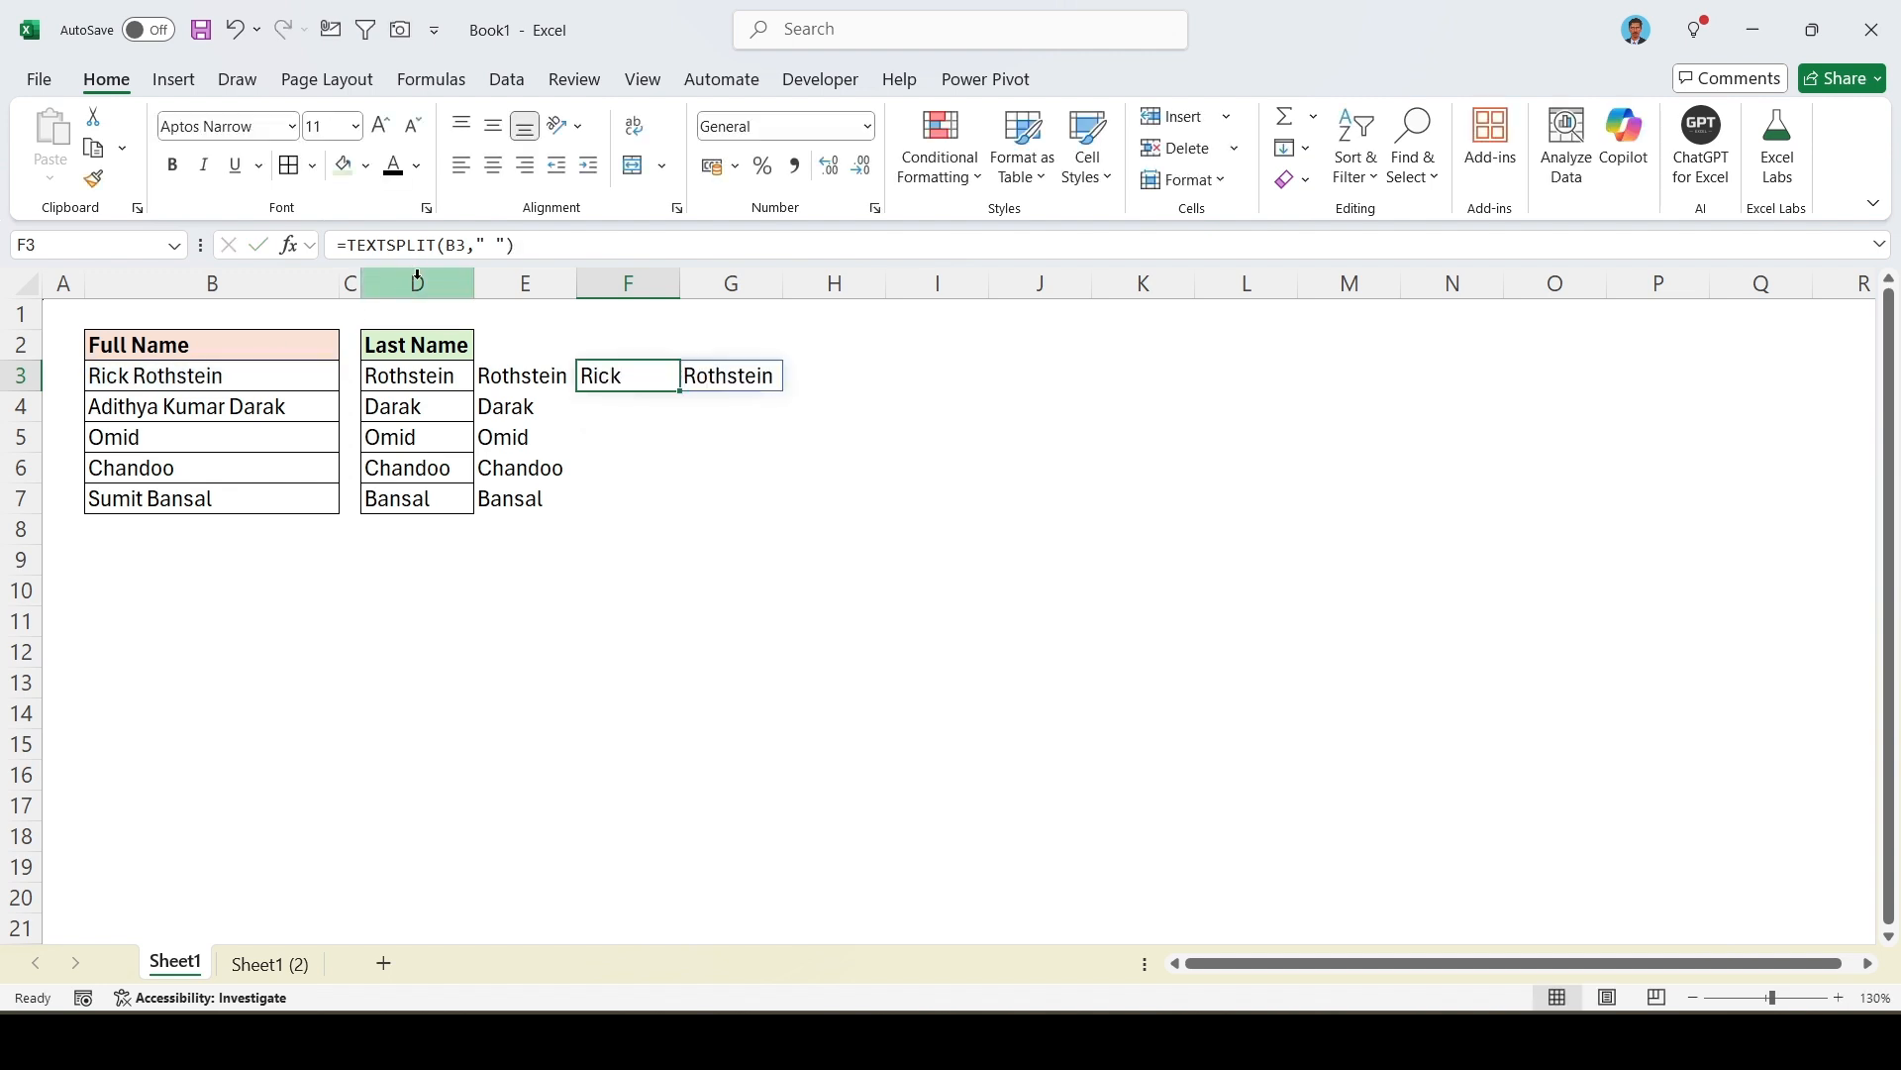
# - Wrap the TEXTSPLIT formula in F3 in a TAKE function with rows omitted and columns set to -1
pyautogui.click(351, 245)
pyautogui.write('take')
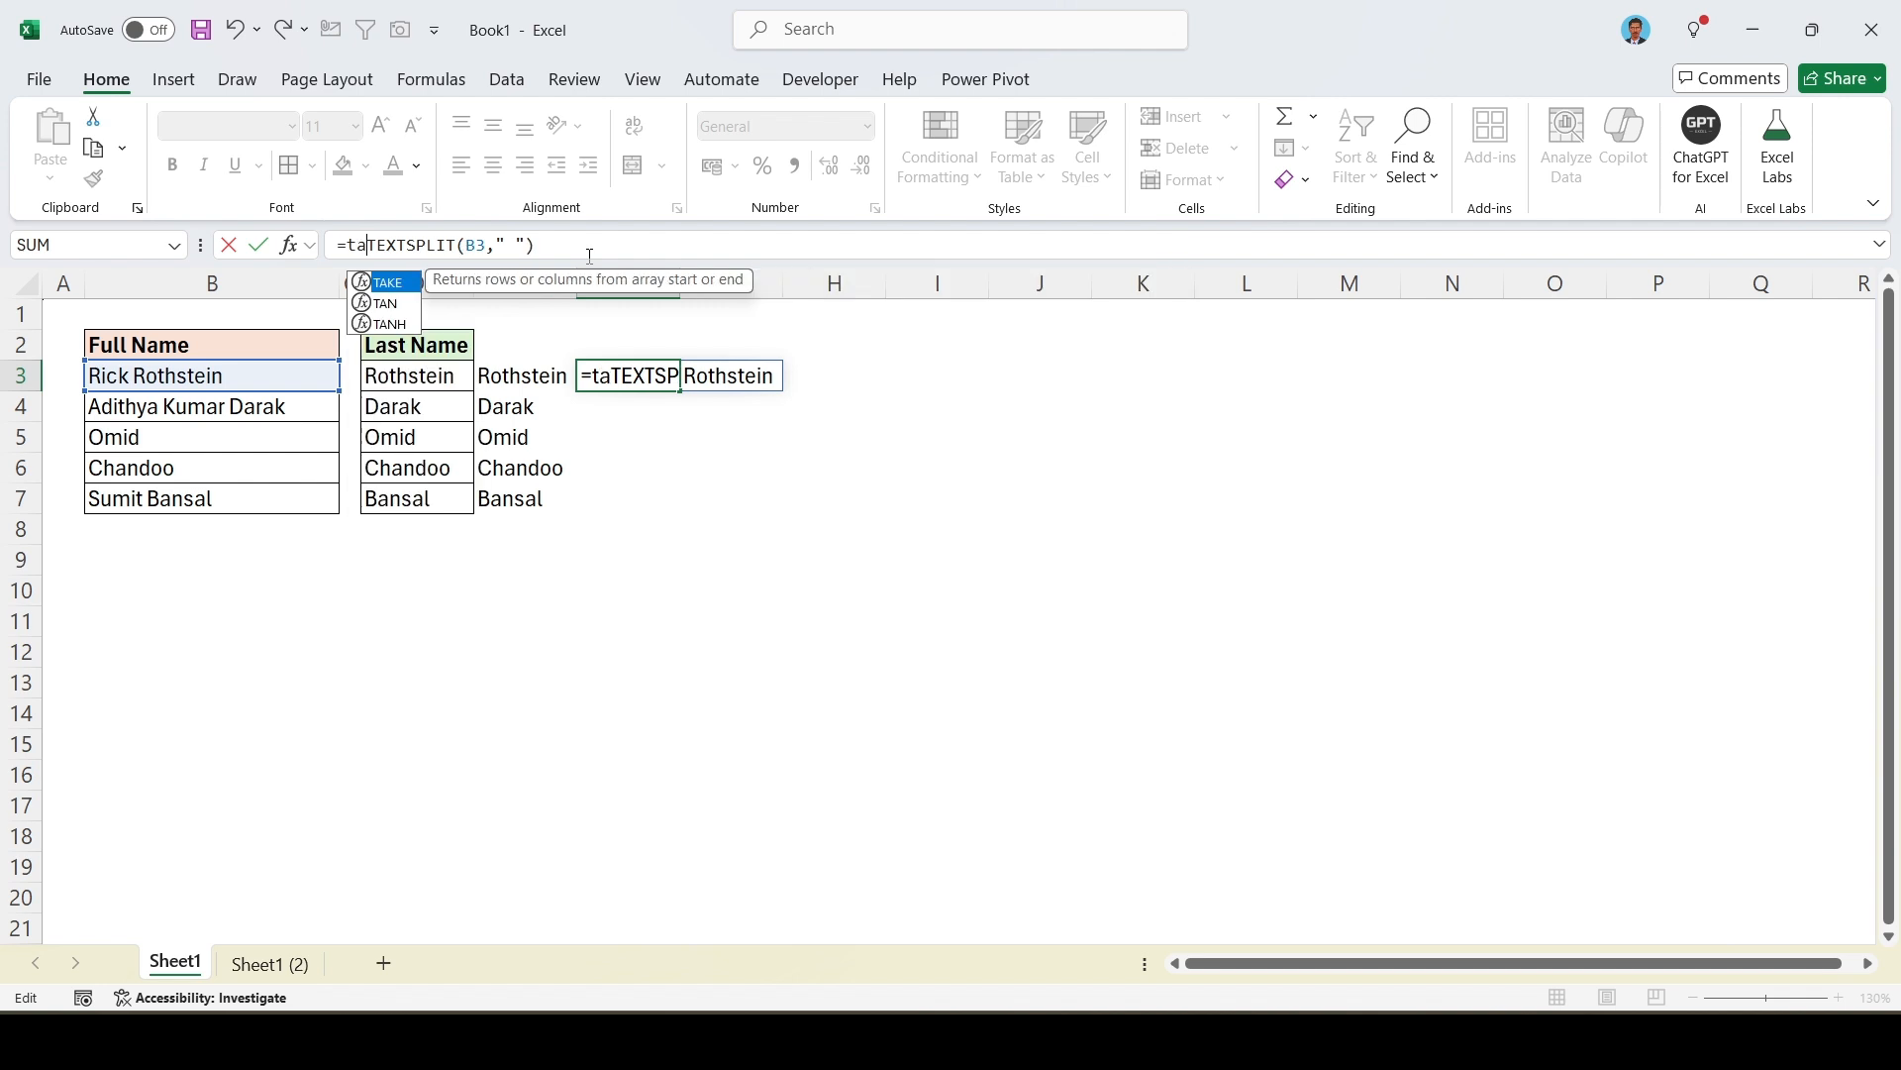
pyautogui.press('Tab')
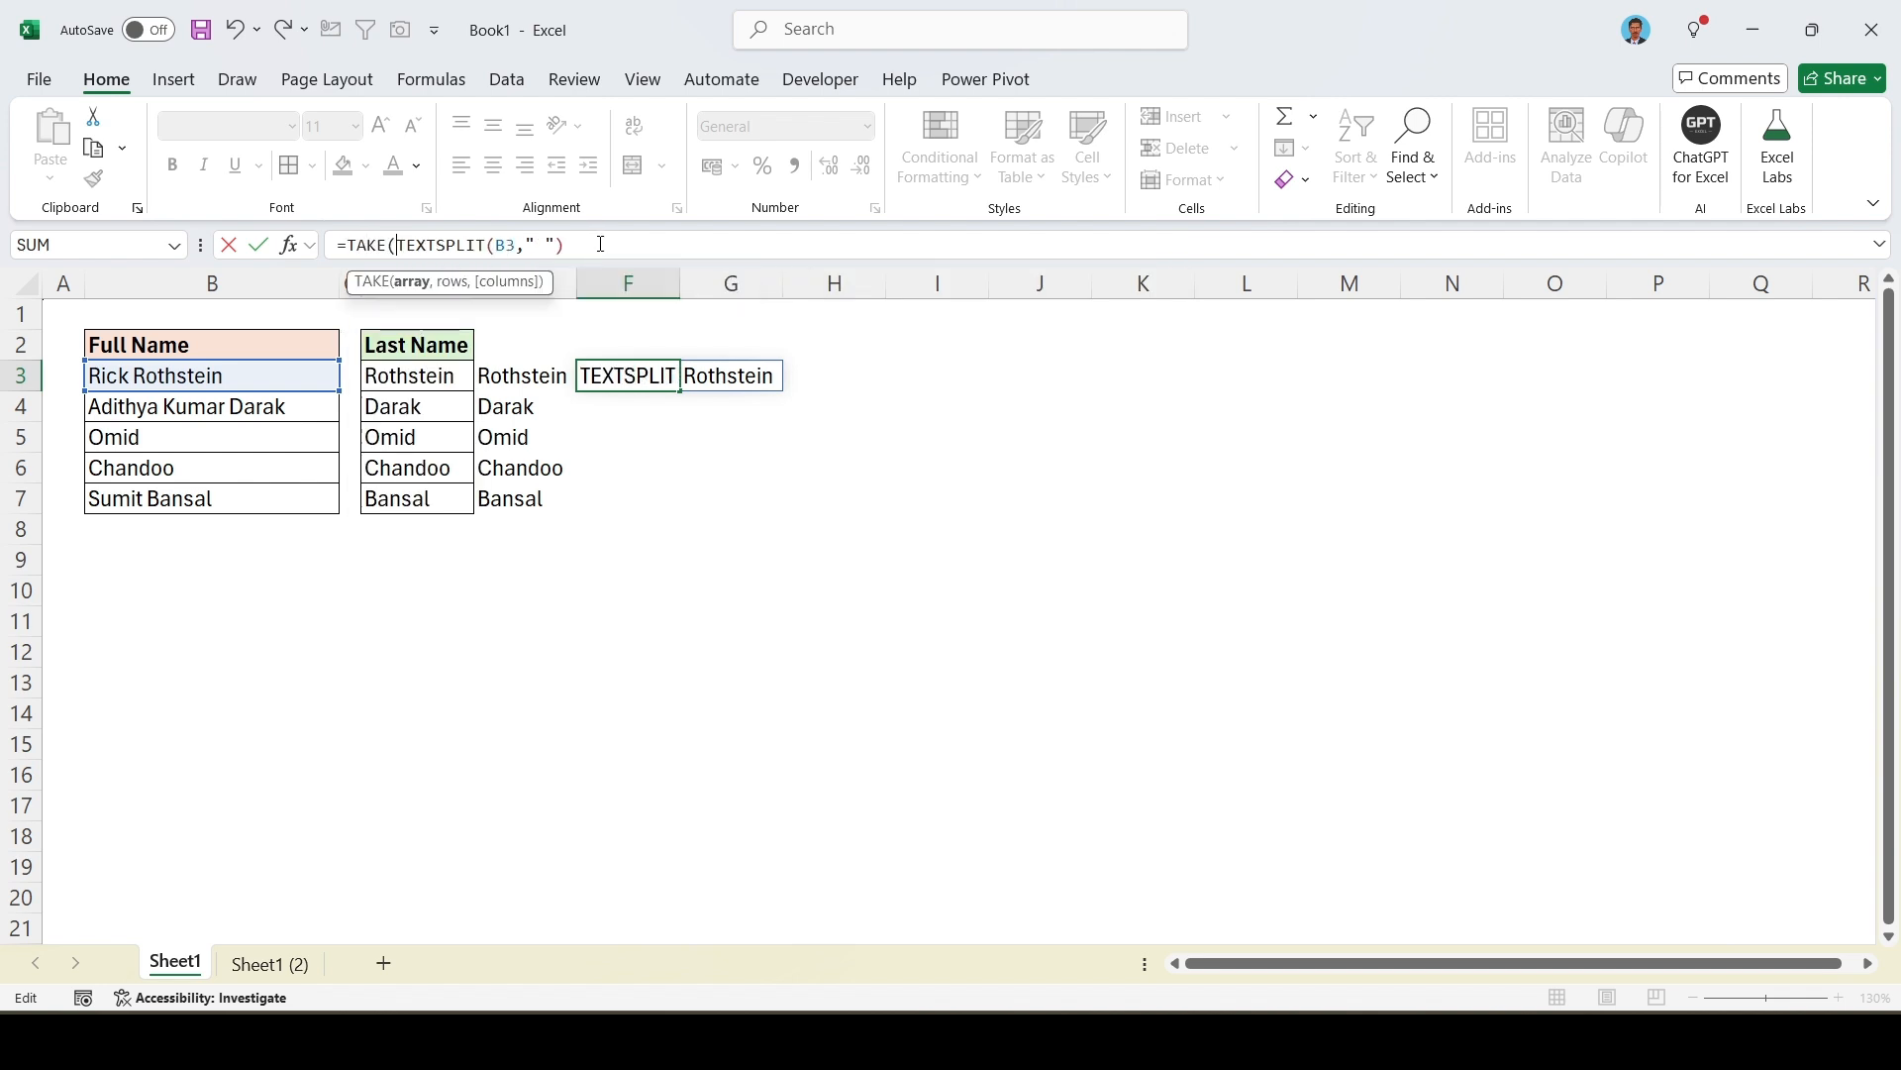
pyautogui.click(603, 246)
pyautogui.write(',,-1')
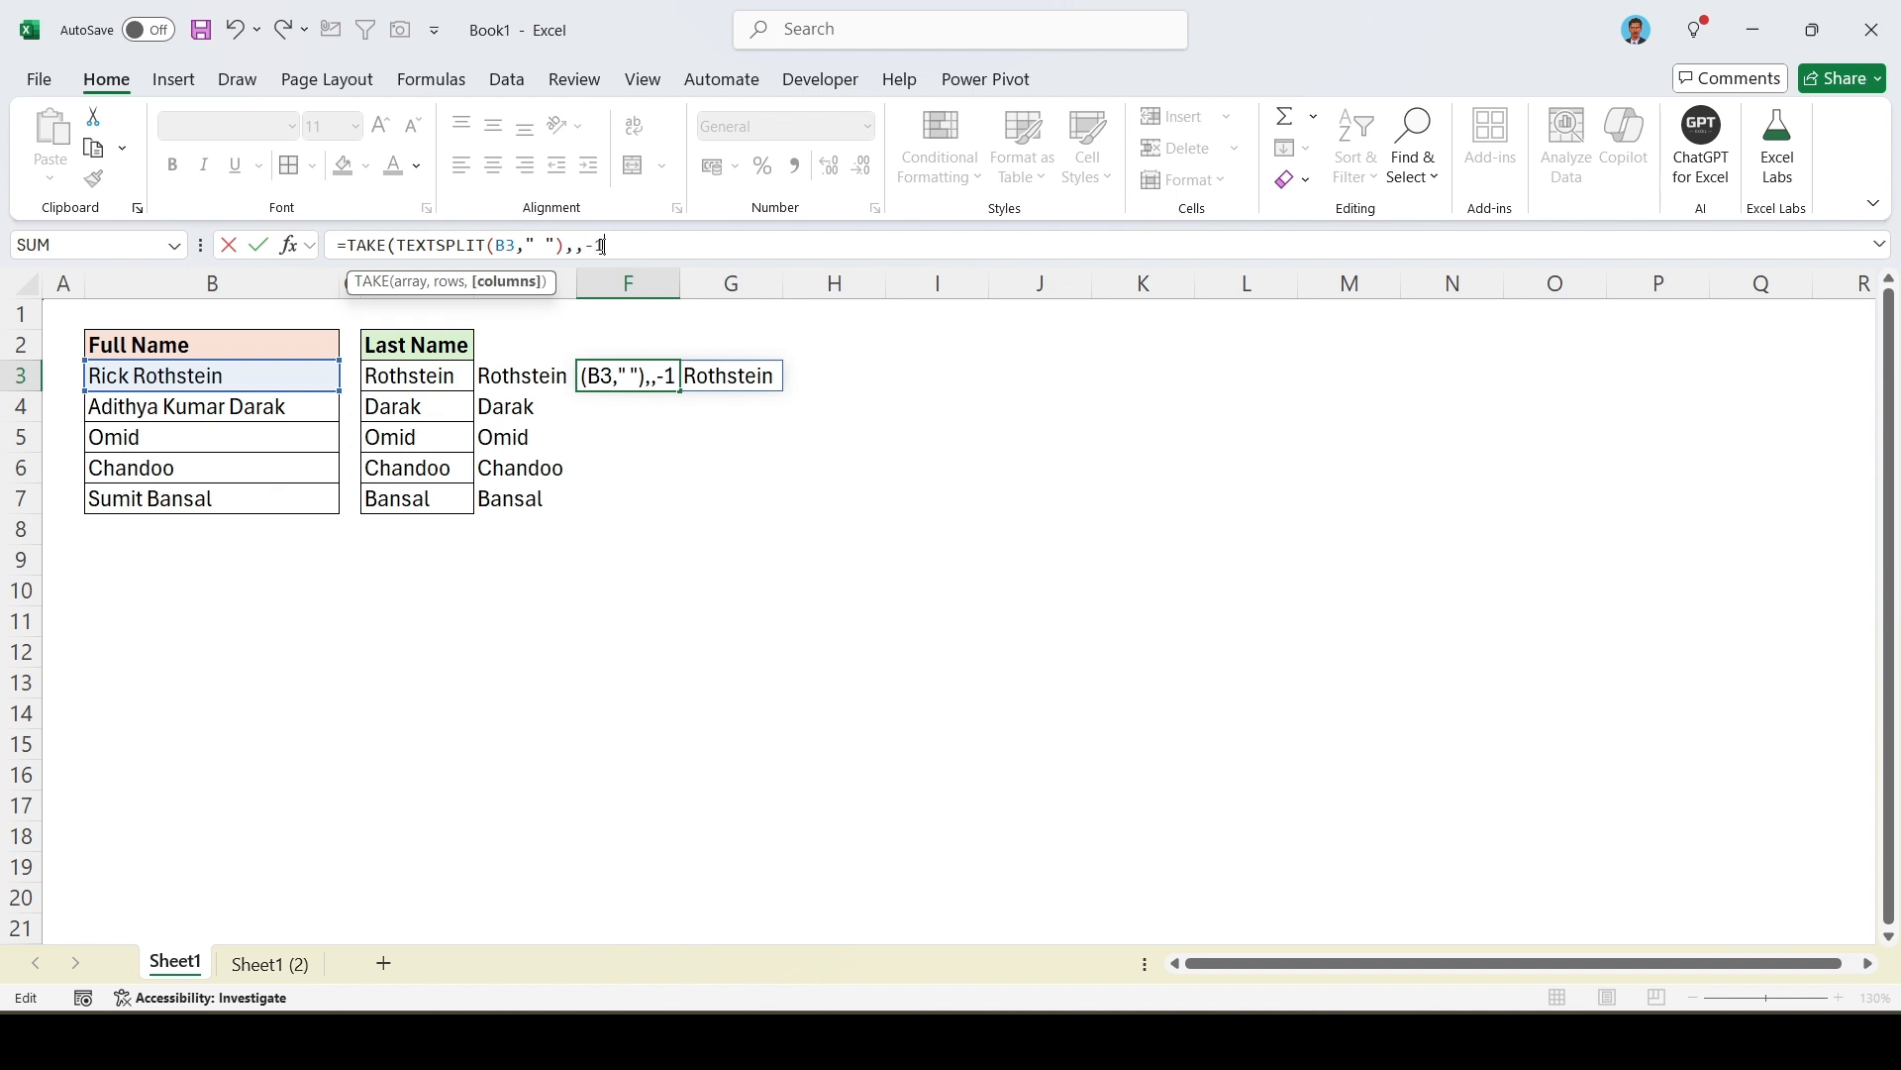
pyautogui.write(')')
pyautogui.hotkey('ctrl', 'Return')
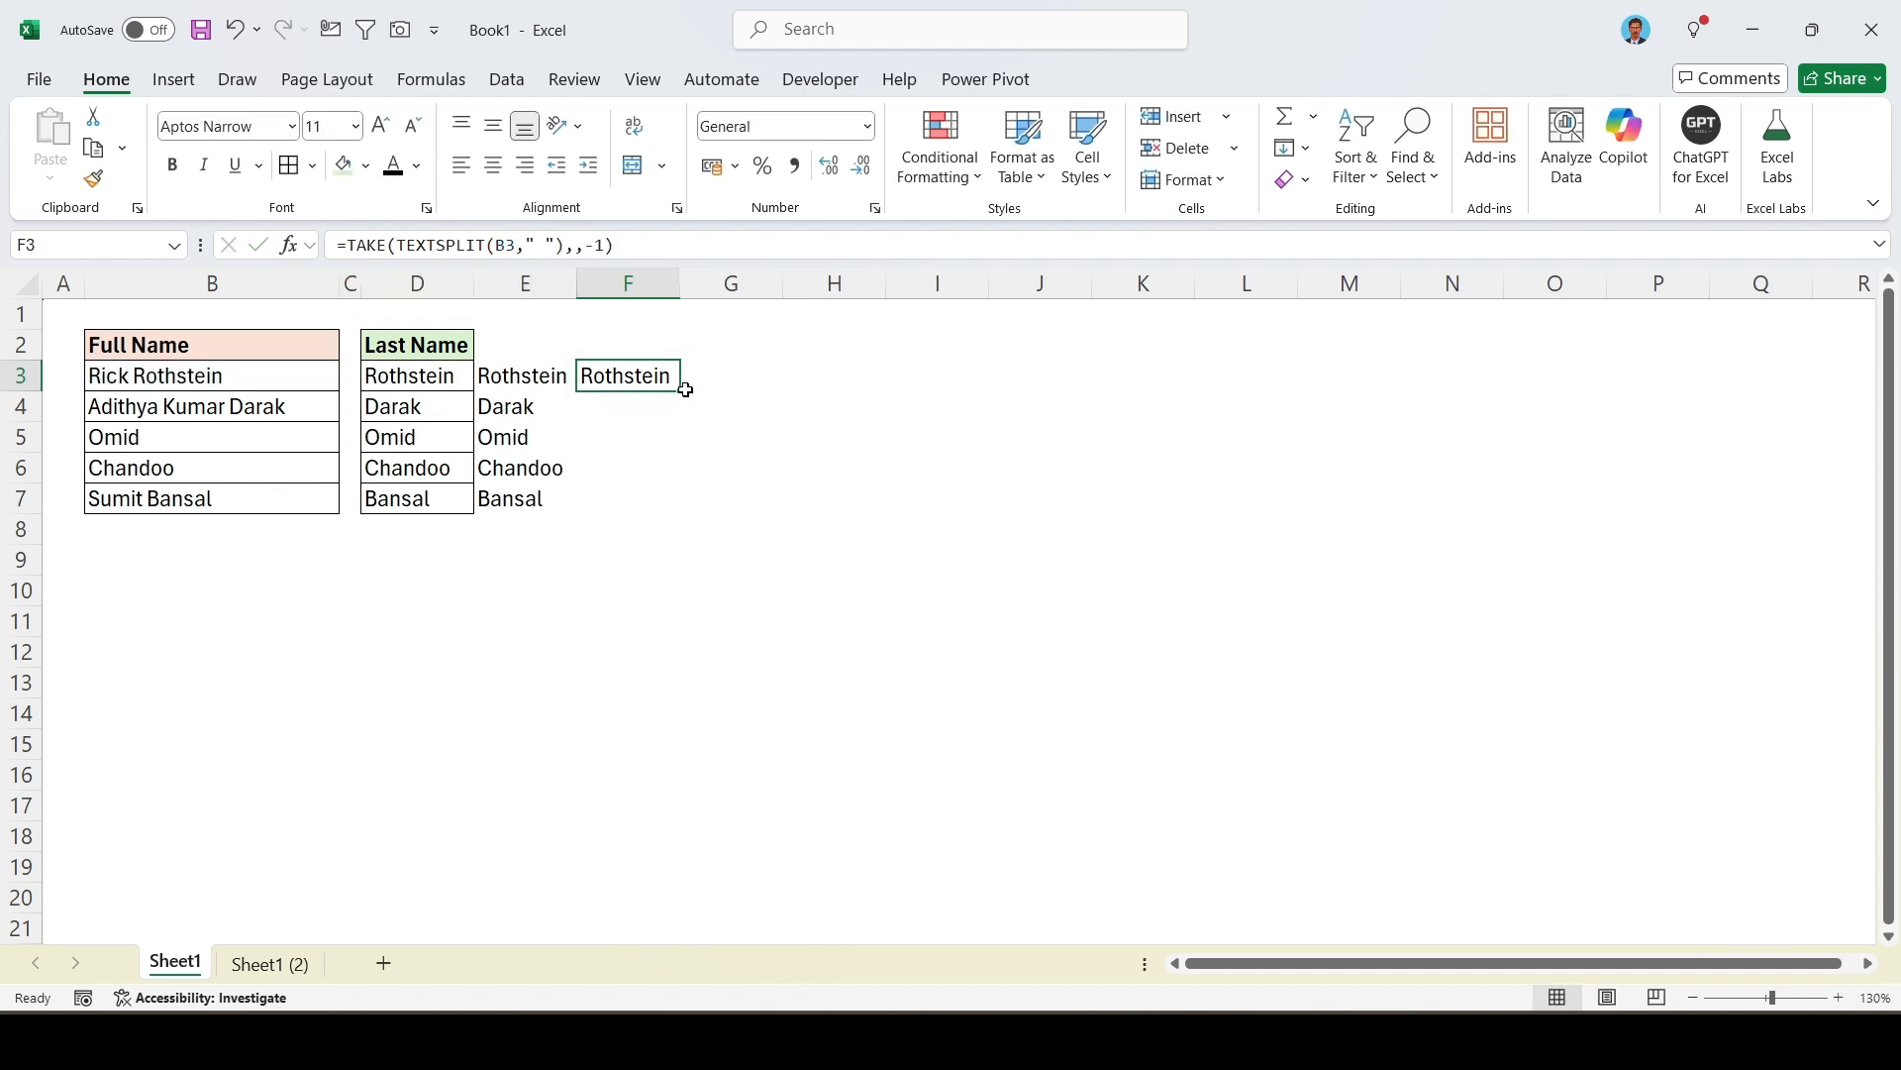
# - Fill the TAKE formula from F3 down to F7 and clear the copies in F4:F7
pyautogui.moveTo(680, 390); pyautogui.dragTo(667, 507)
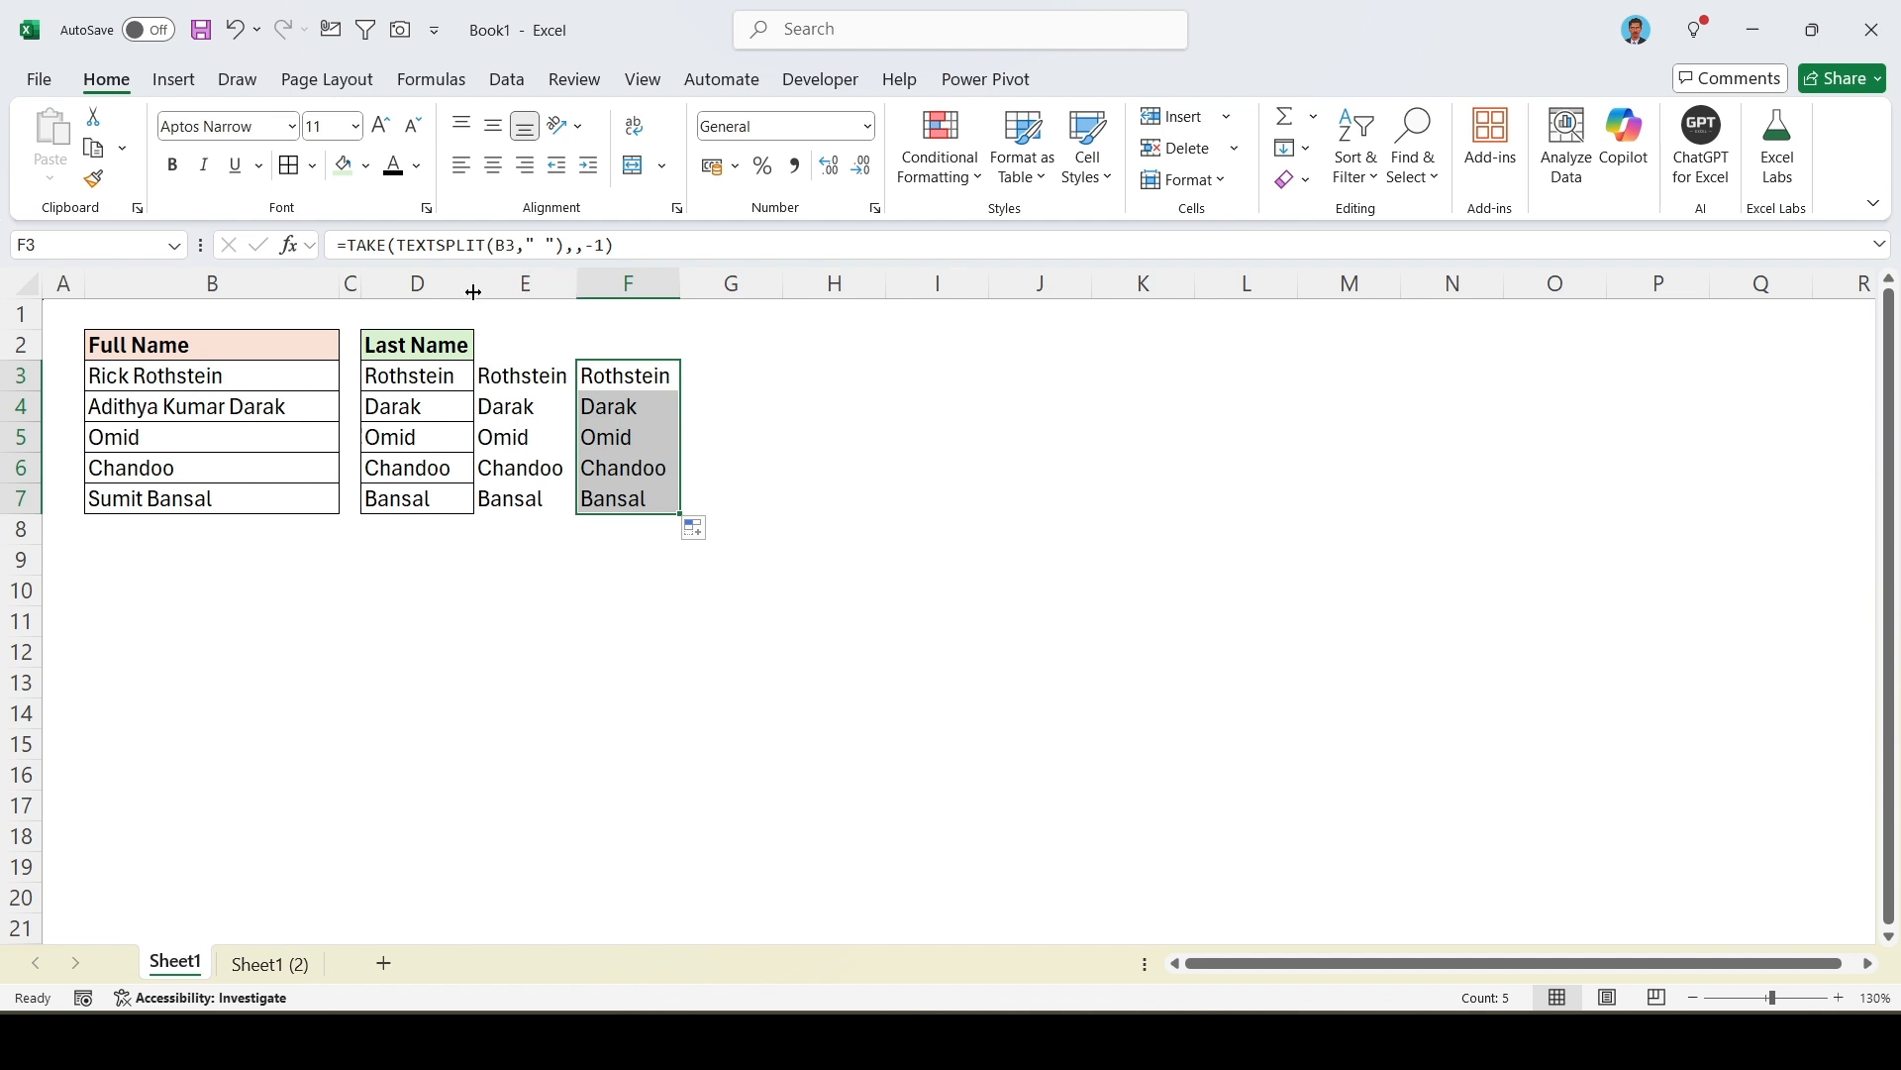
pyautogui.moveTo(634, 406); pyautogui.dragTo(641, 489)
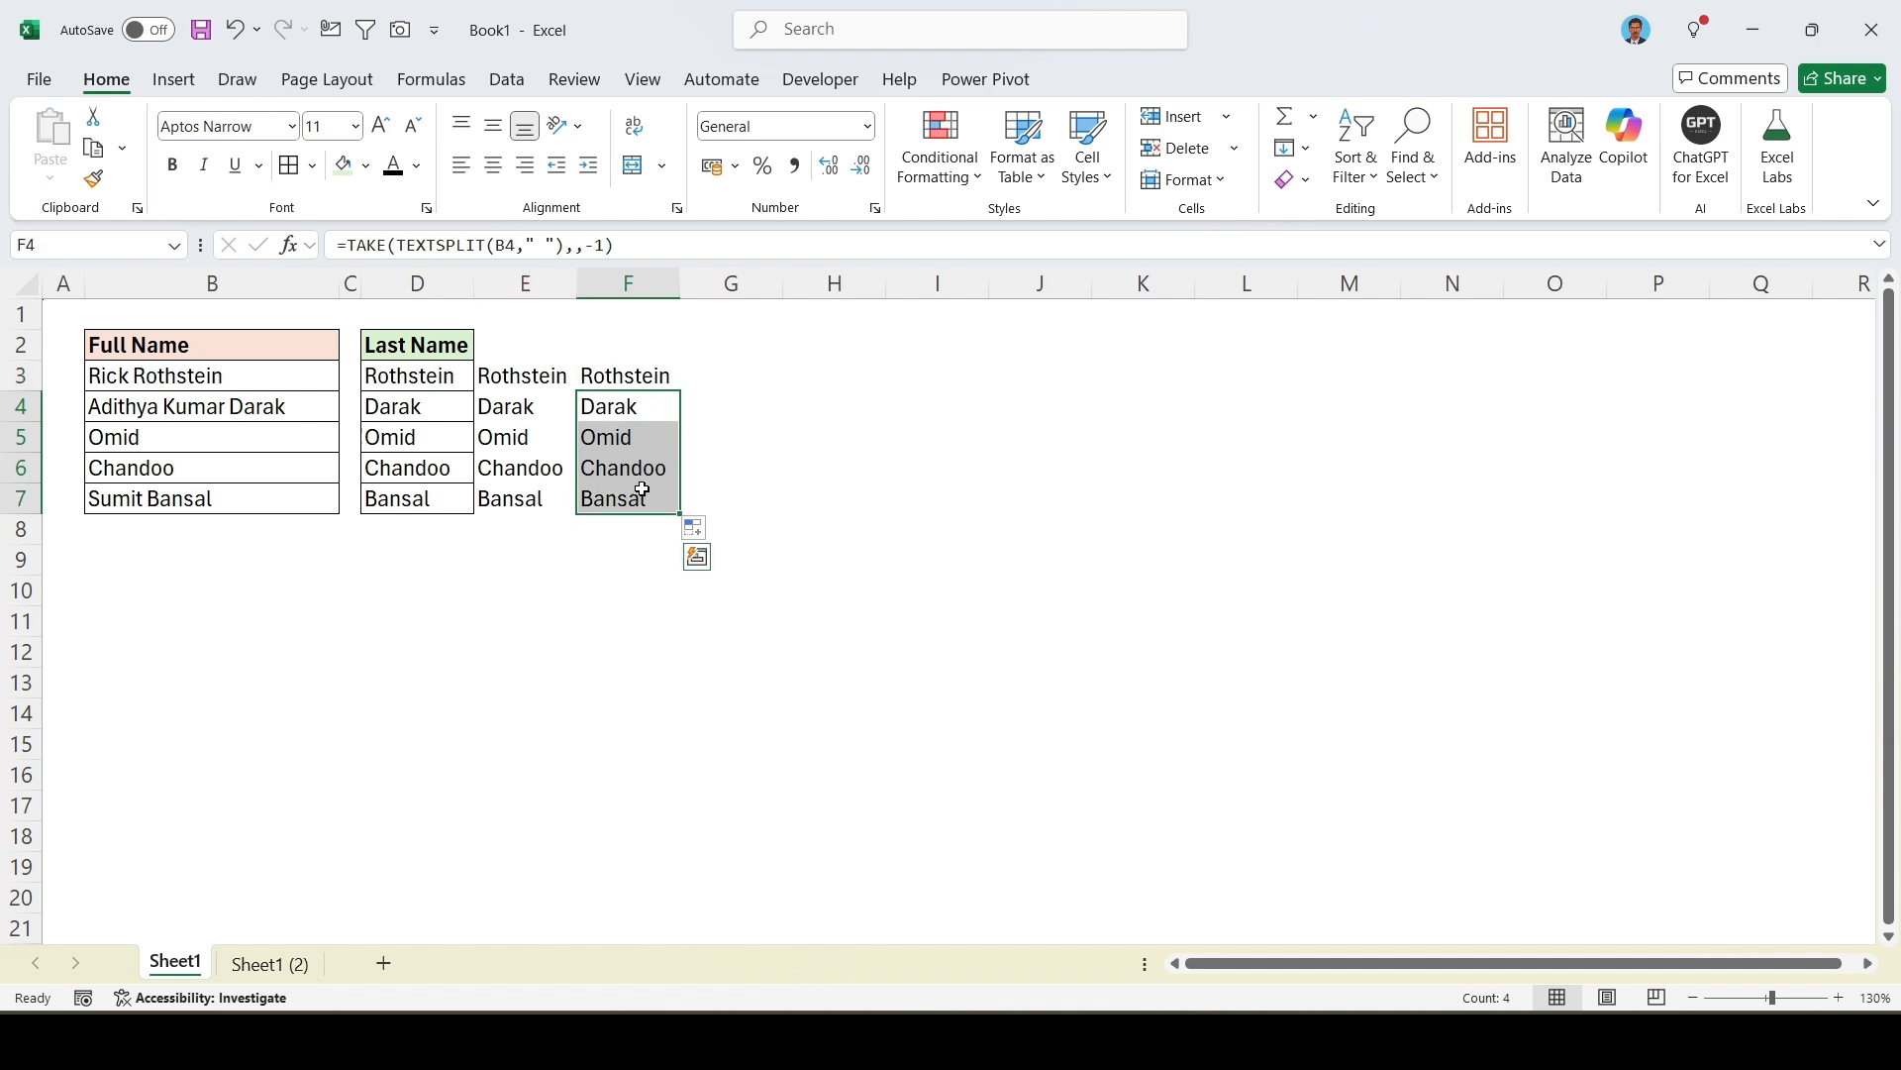
pyautogui.press('Delete')
pyautogui.click(663, 385)
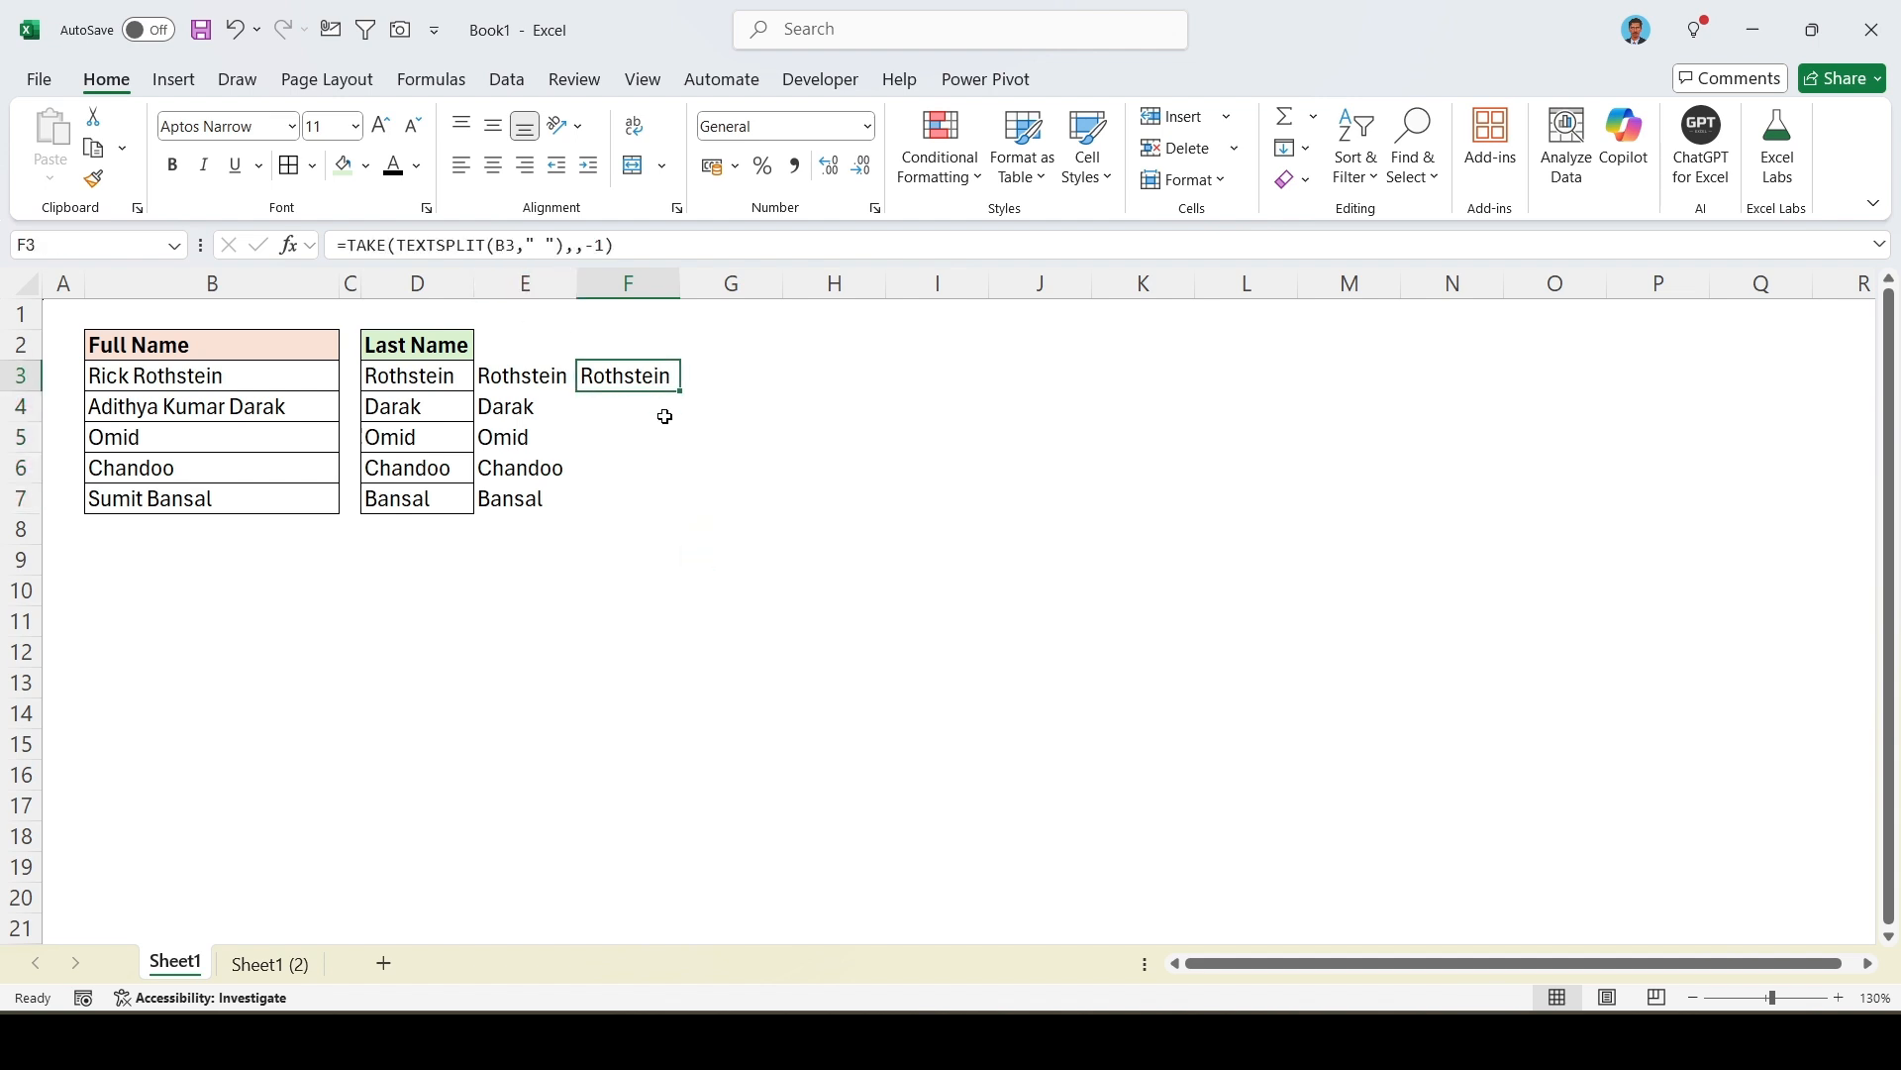
# - Wrap the TAKE formula in F3 in a MAP function over B3:B7 with a LAMBDA that uses the parameter x
pyautogui.click(351, 246)
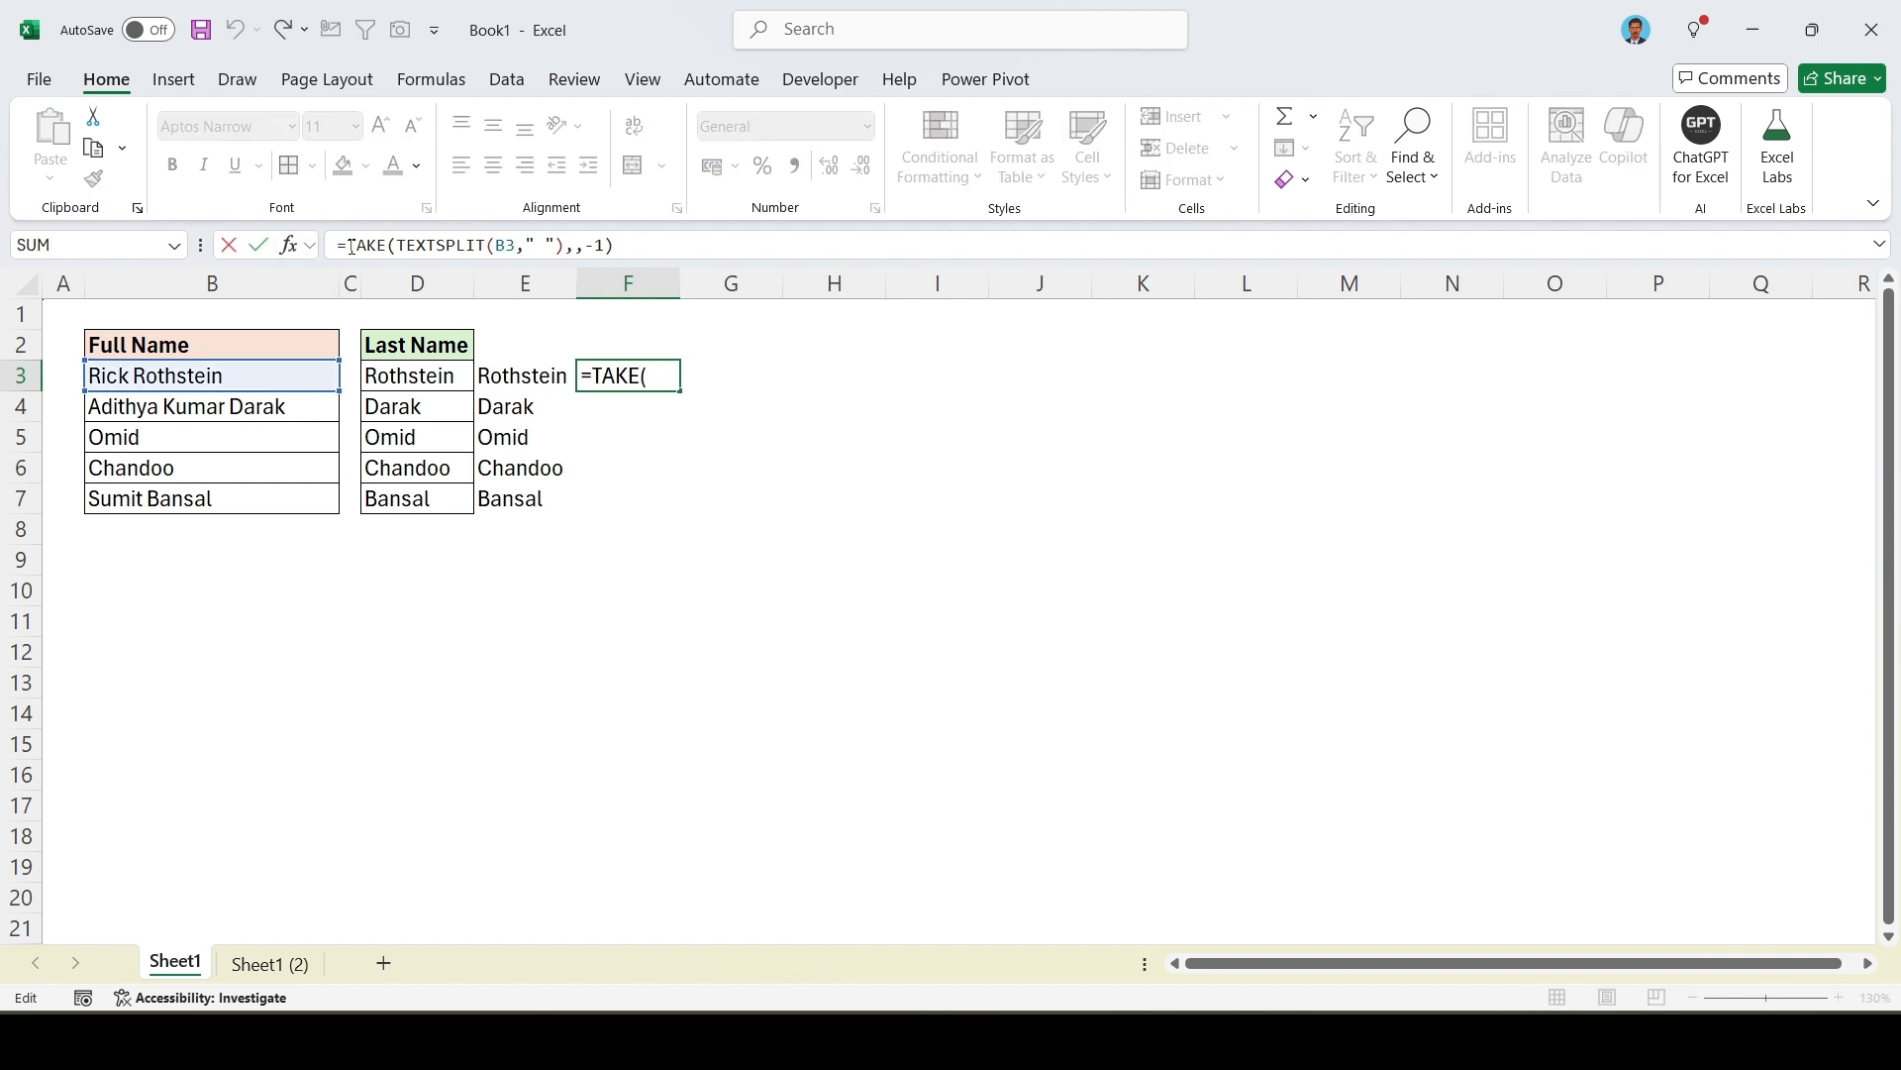
pyautogui.write('map')
pyautogui.press('Tab')
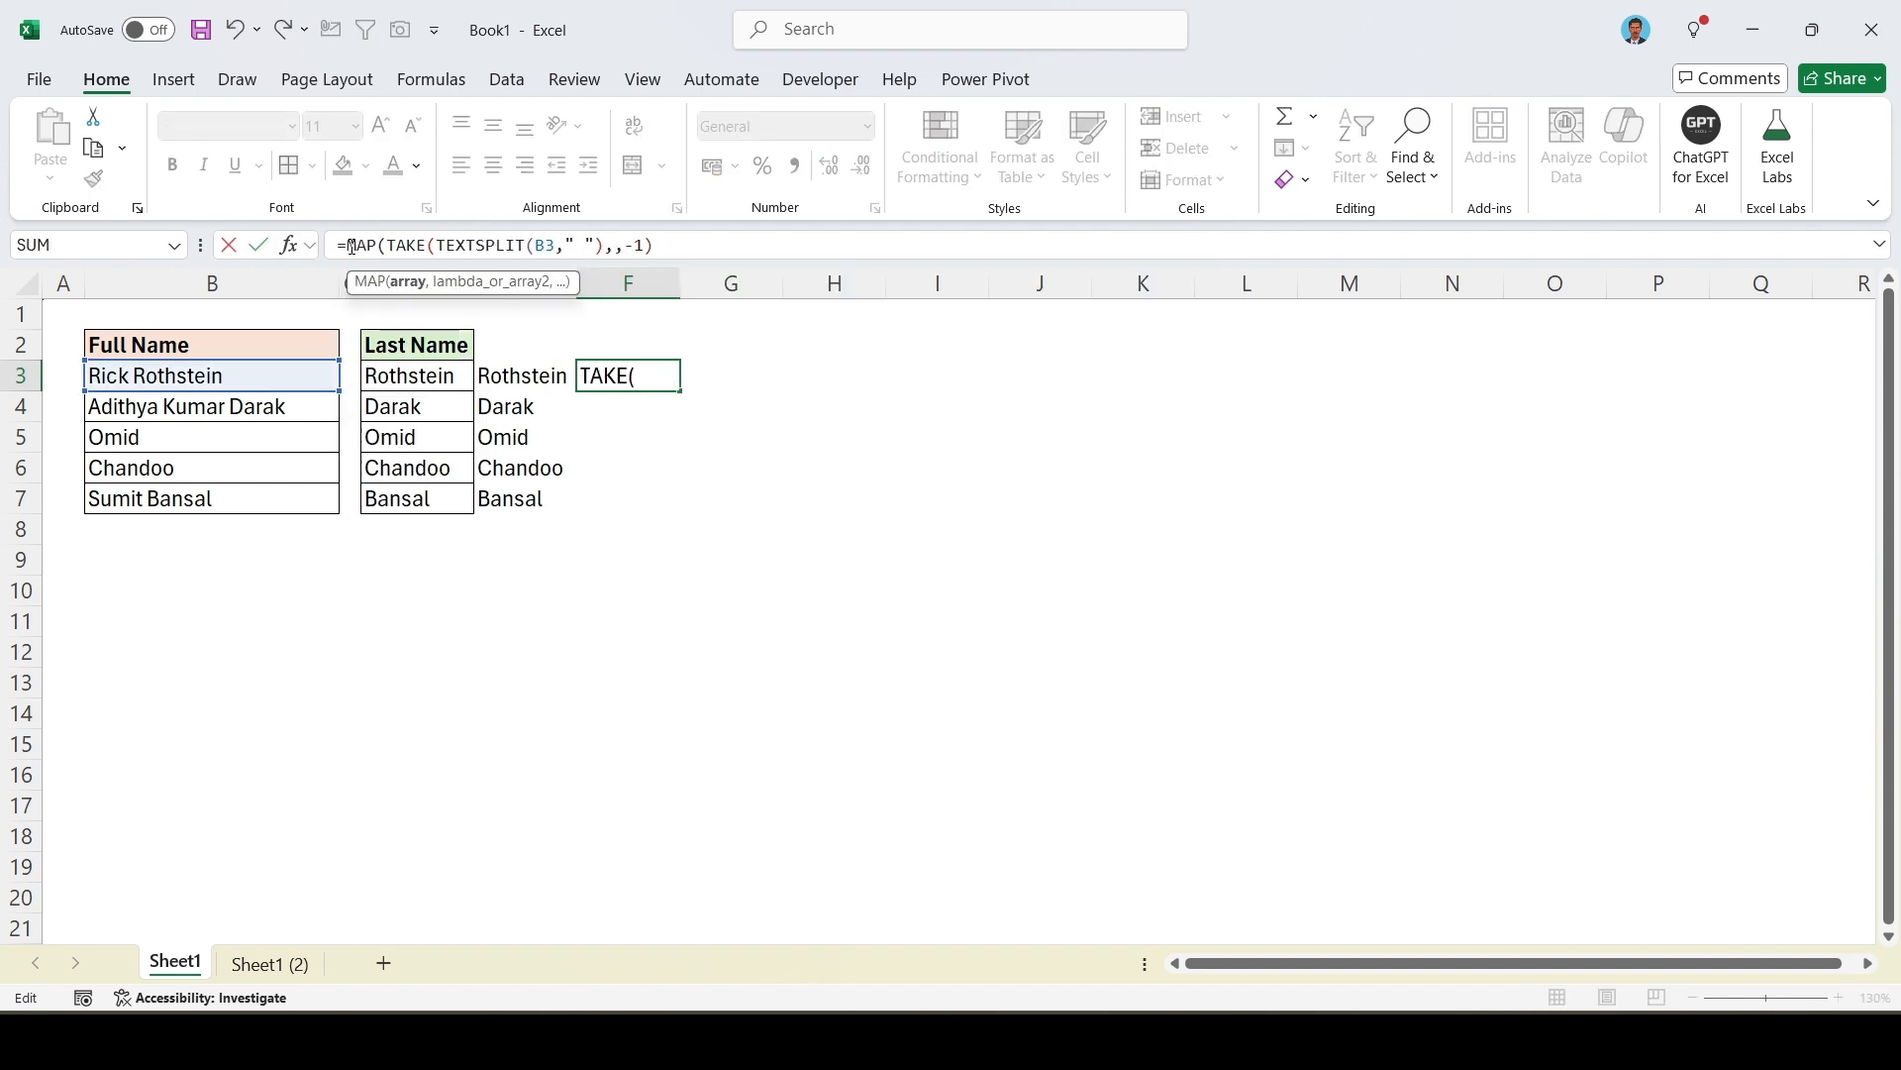
pyautogui.moveTo(248, 374); pyautogui.dragTo(264, 496)
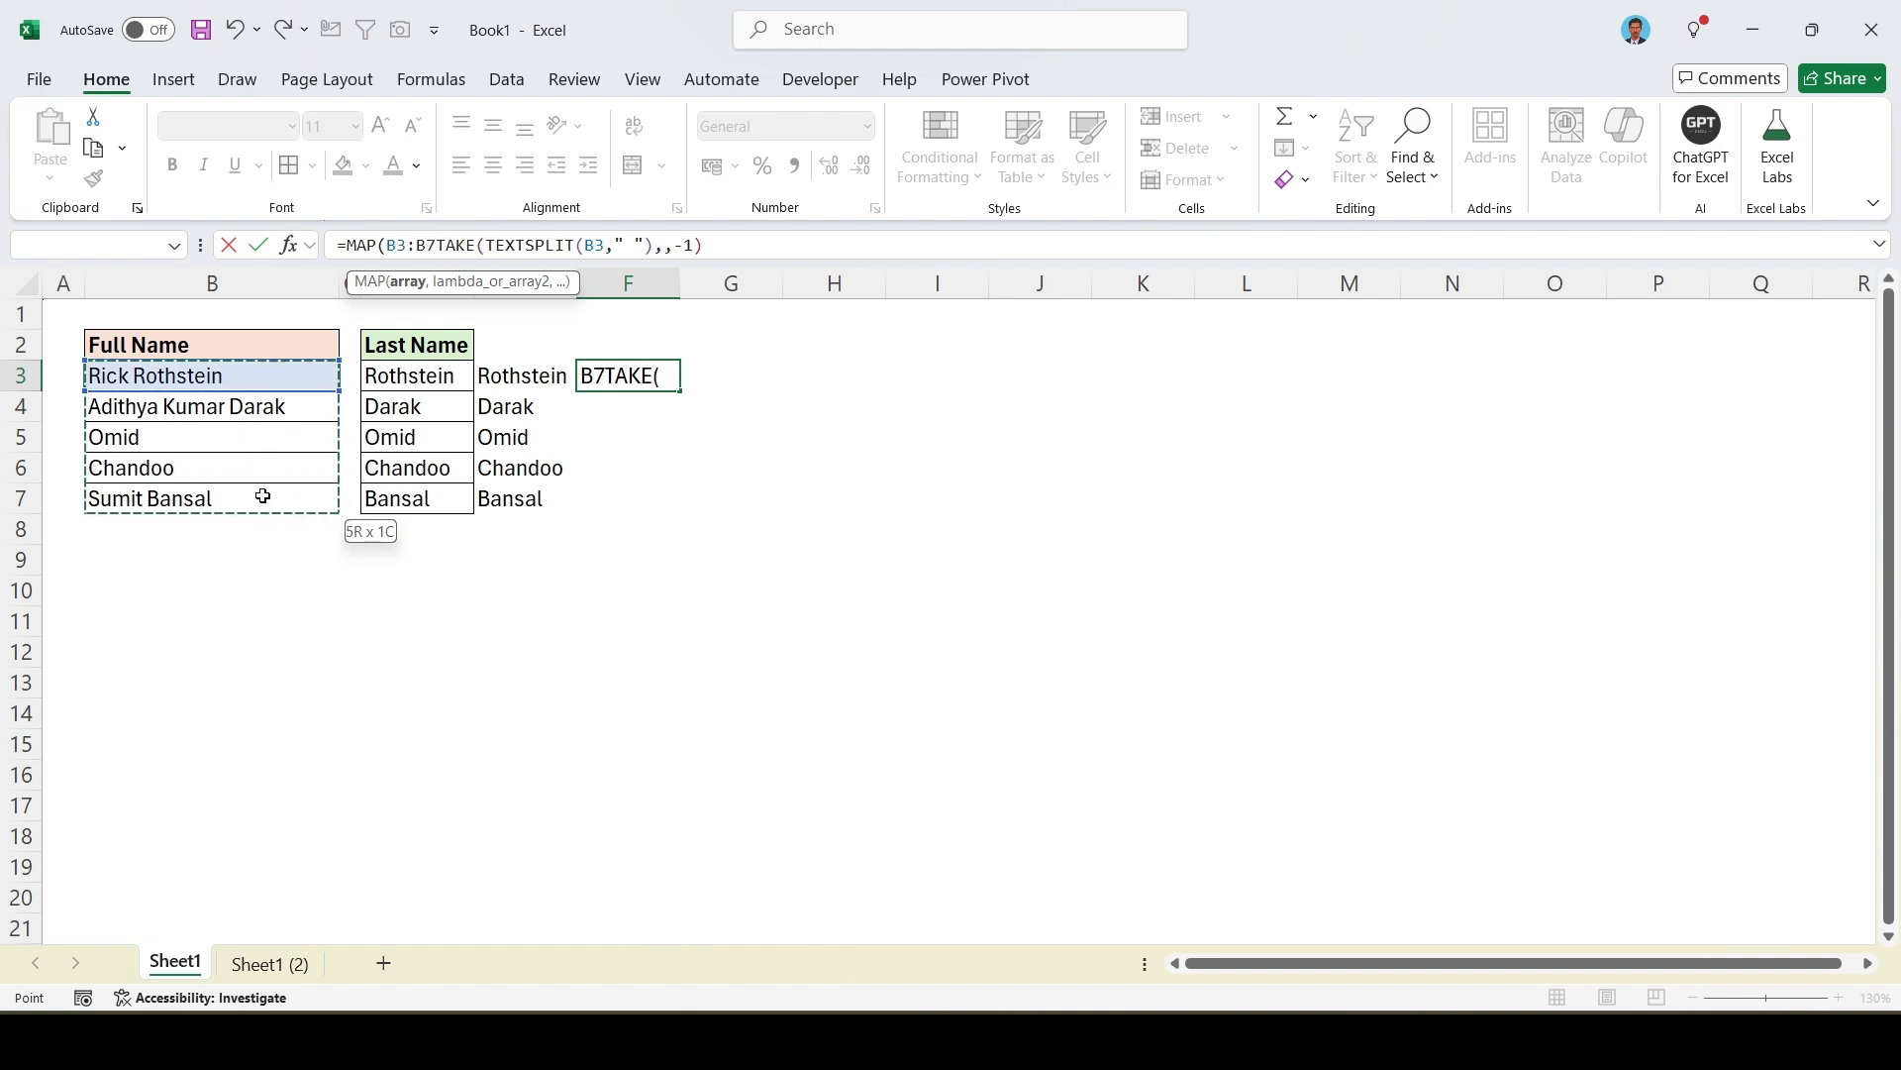
pyautogui.write(',')
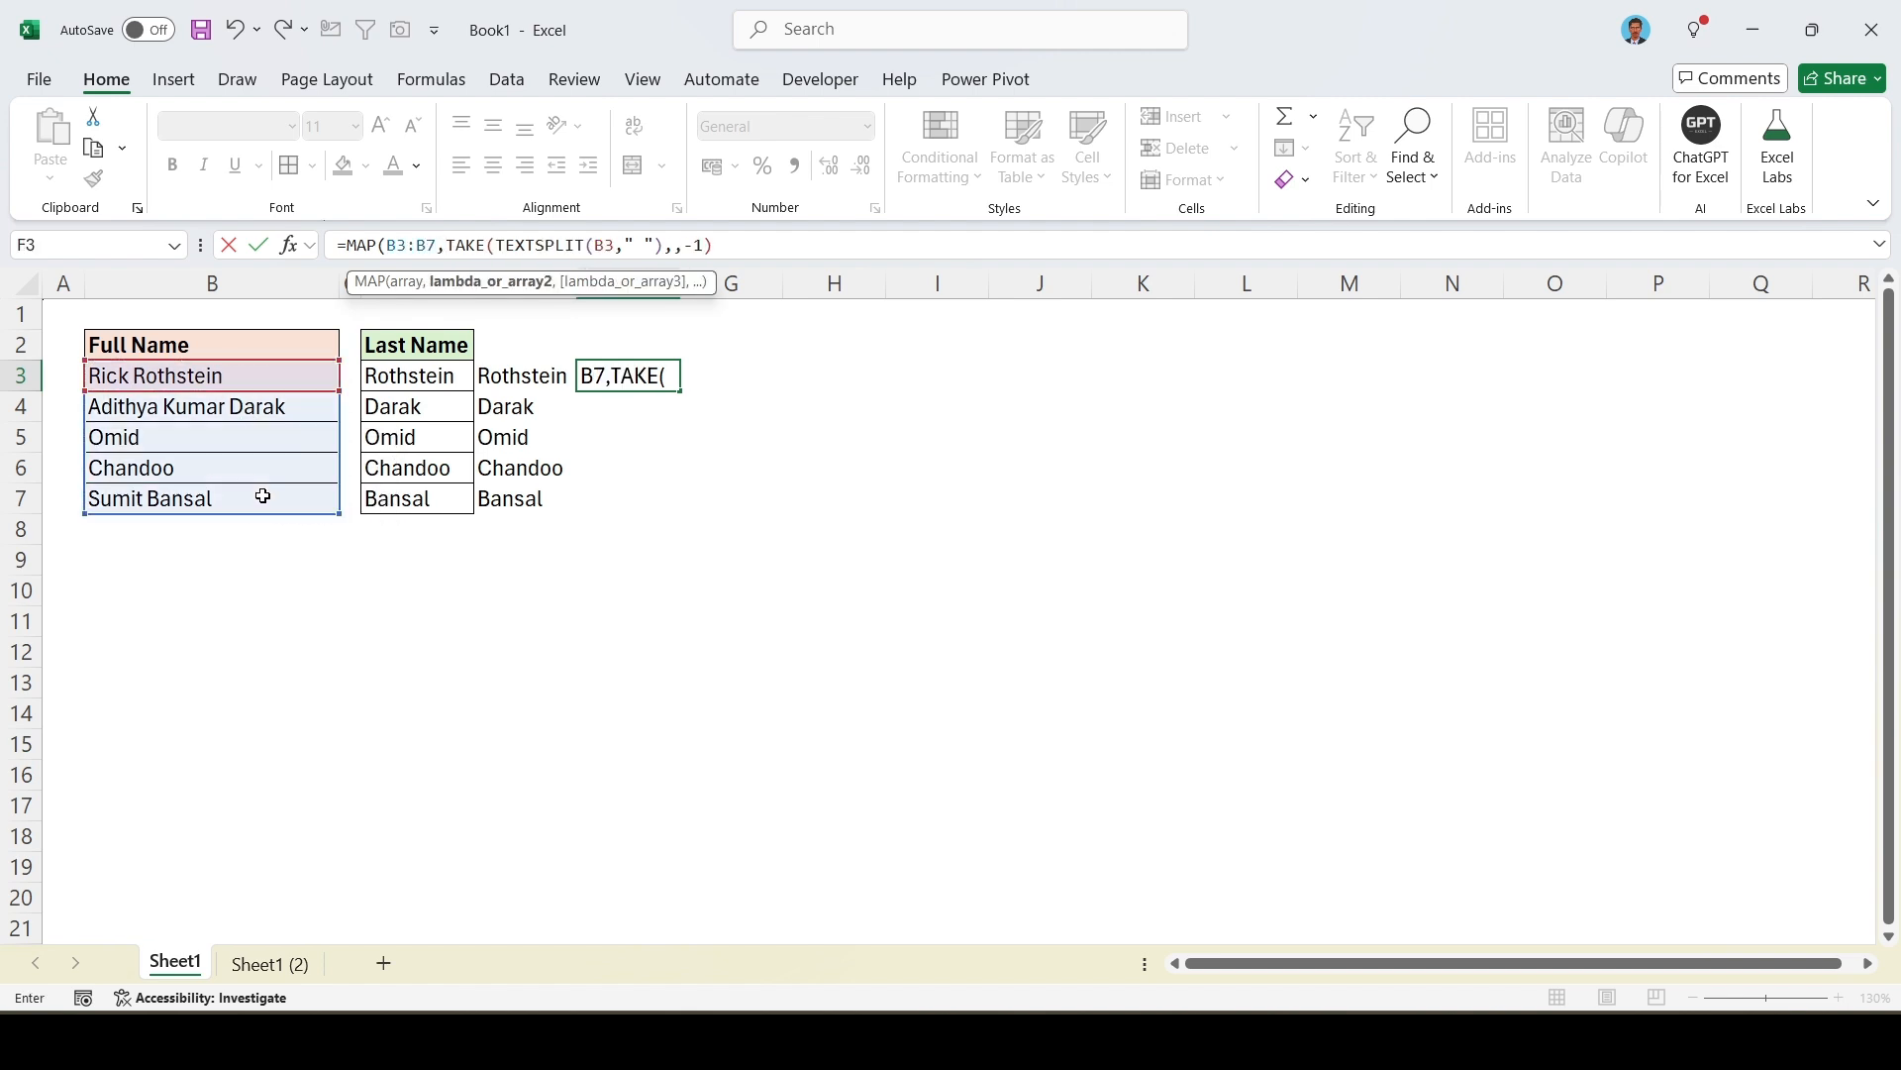
pyautogui.write('lam')
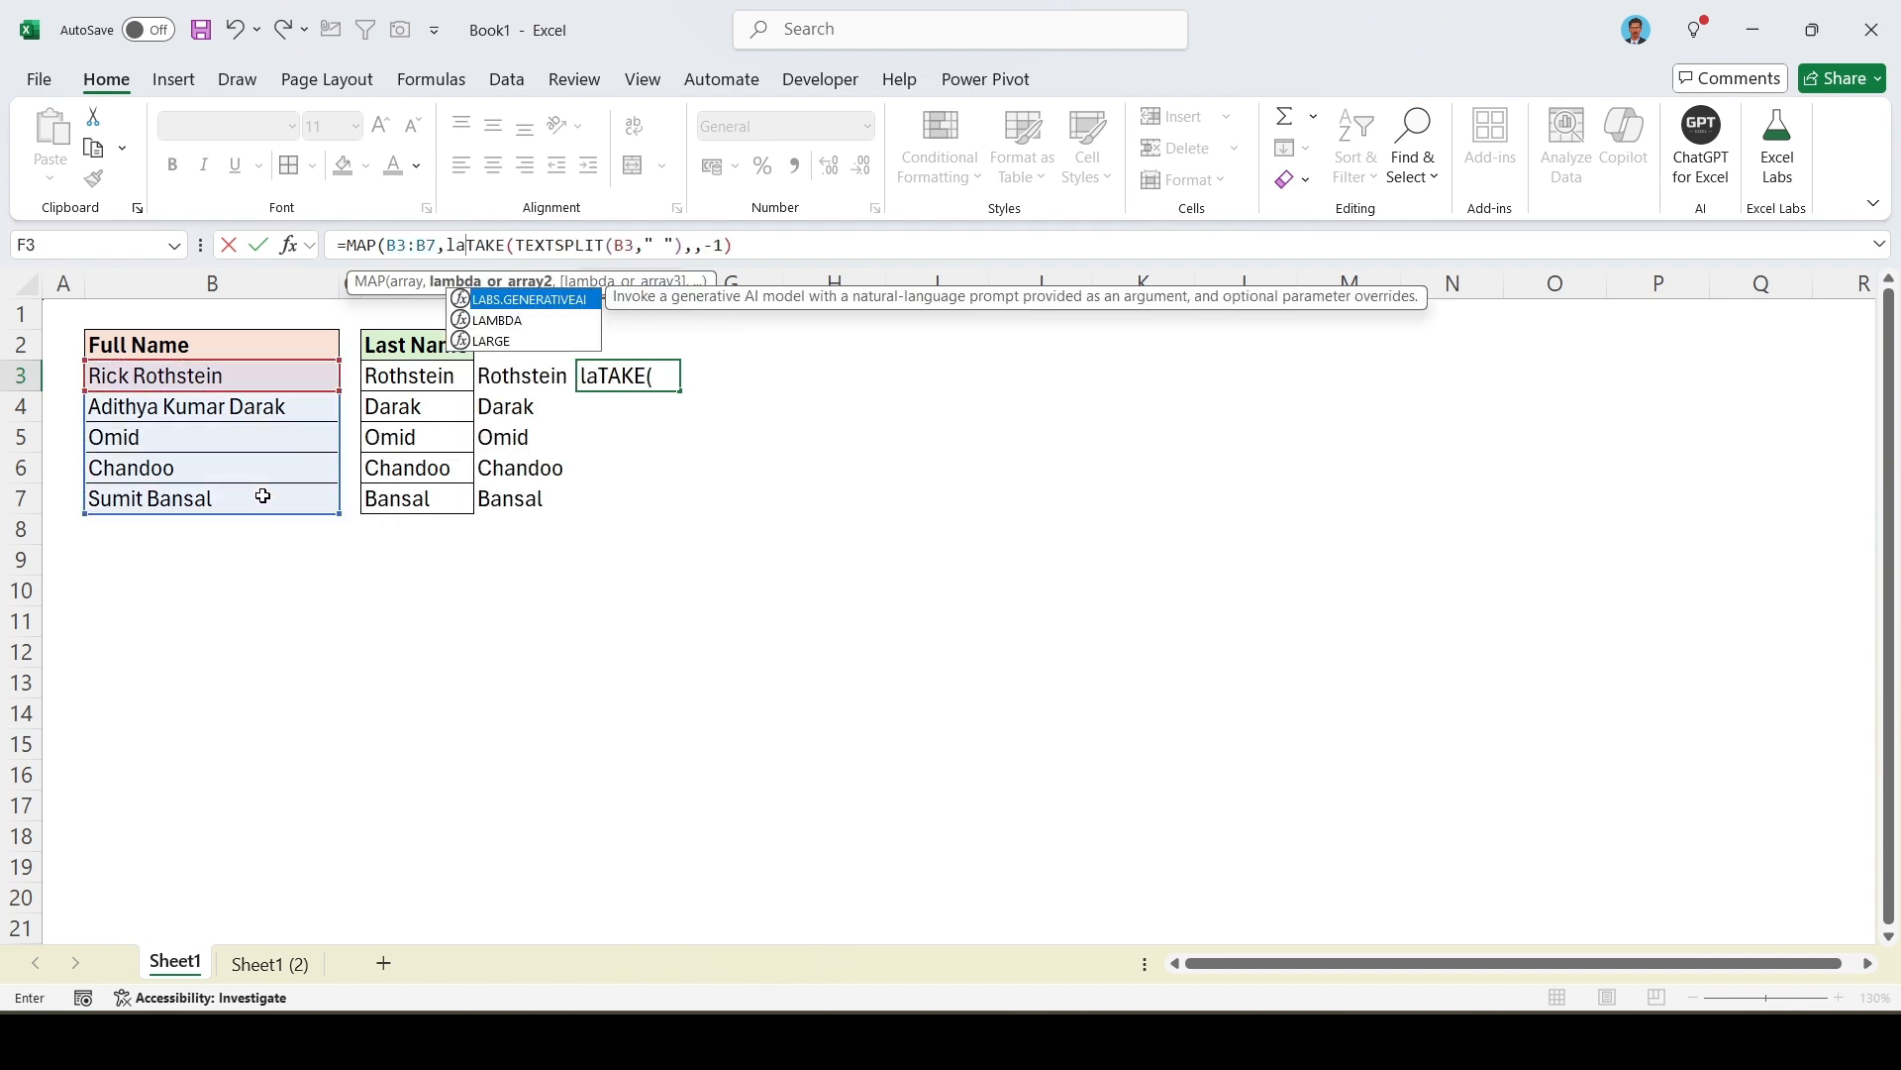
pyautogui.press('Tab')
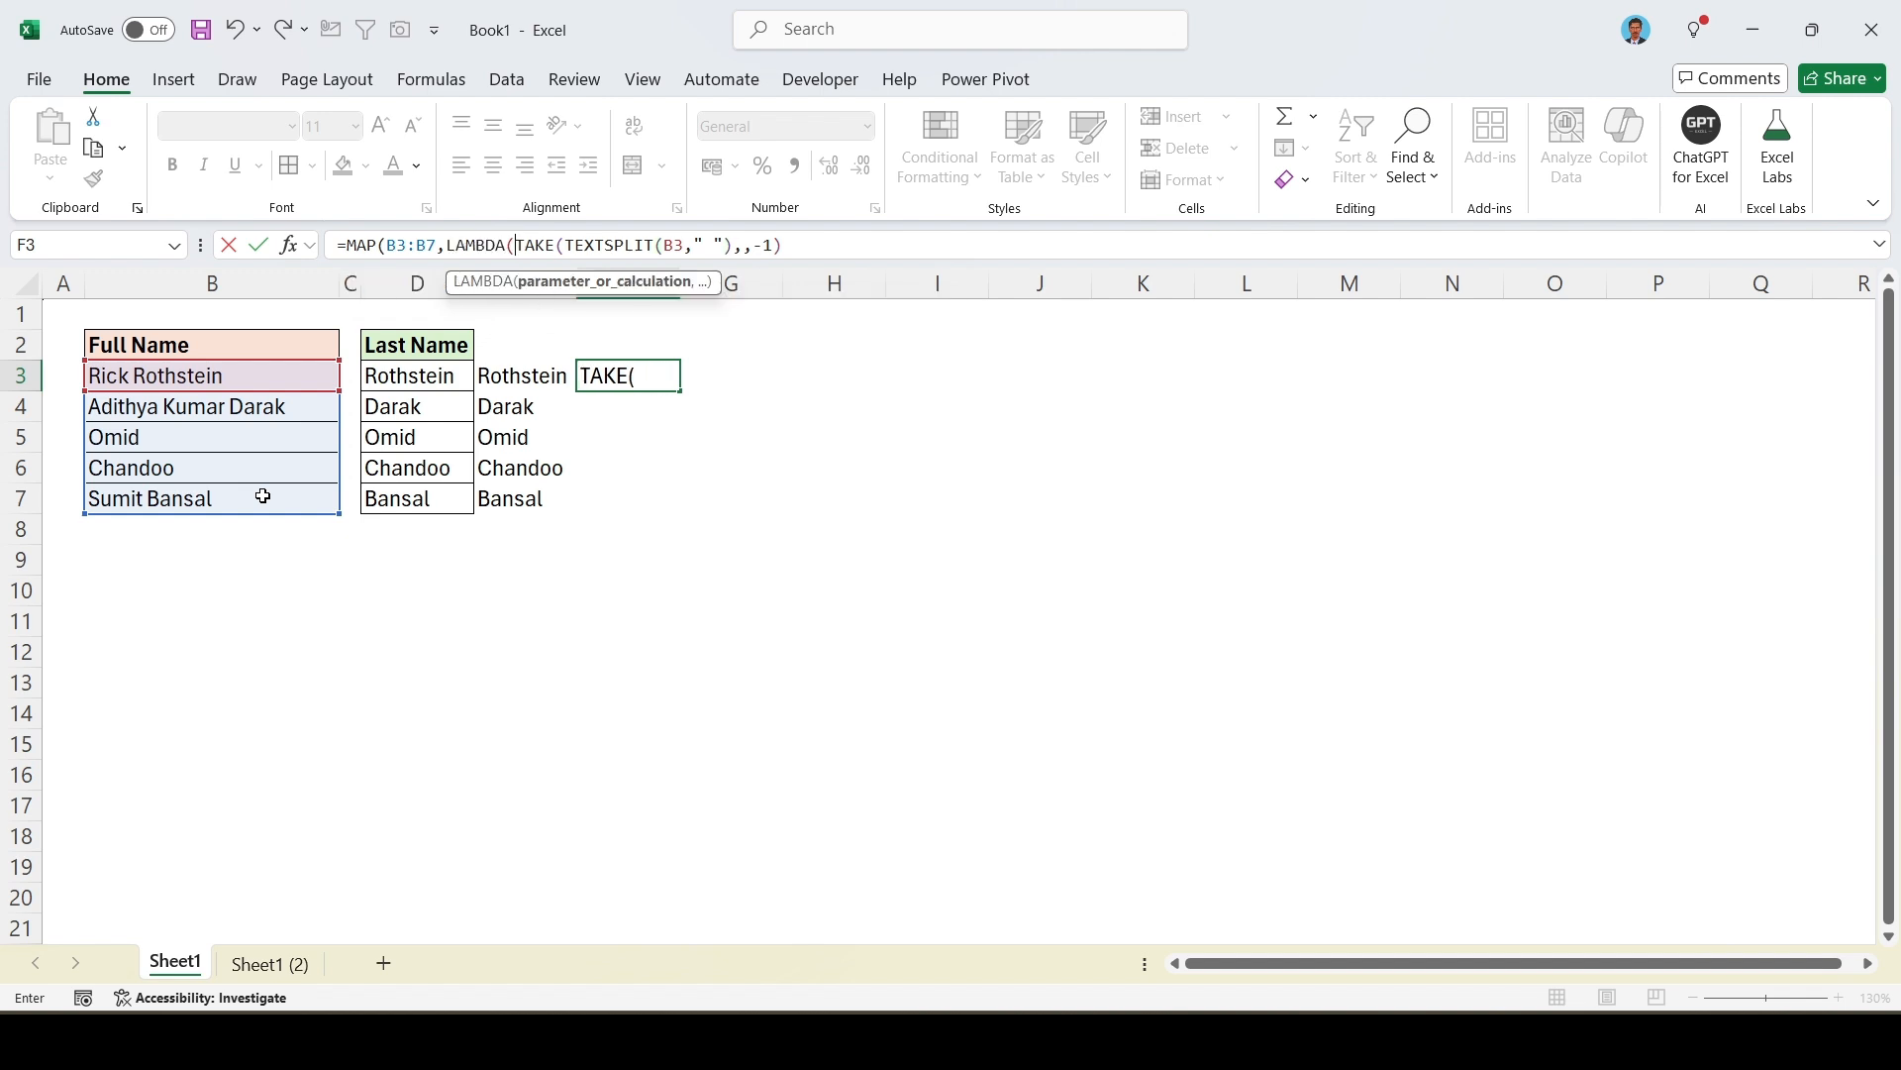
pyautogui.write('x,')
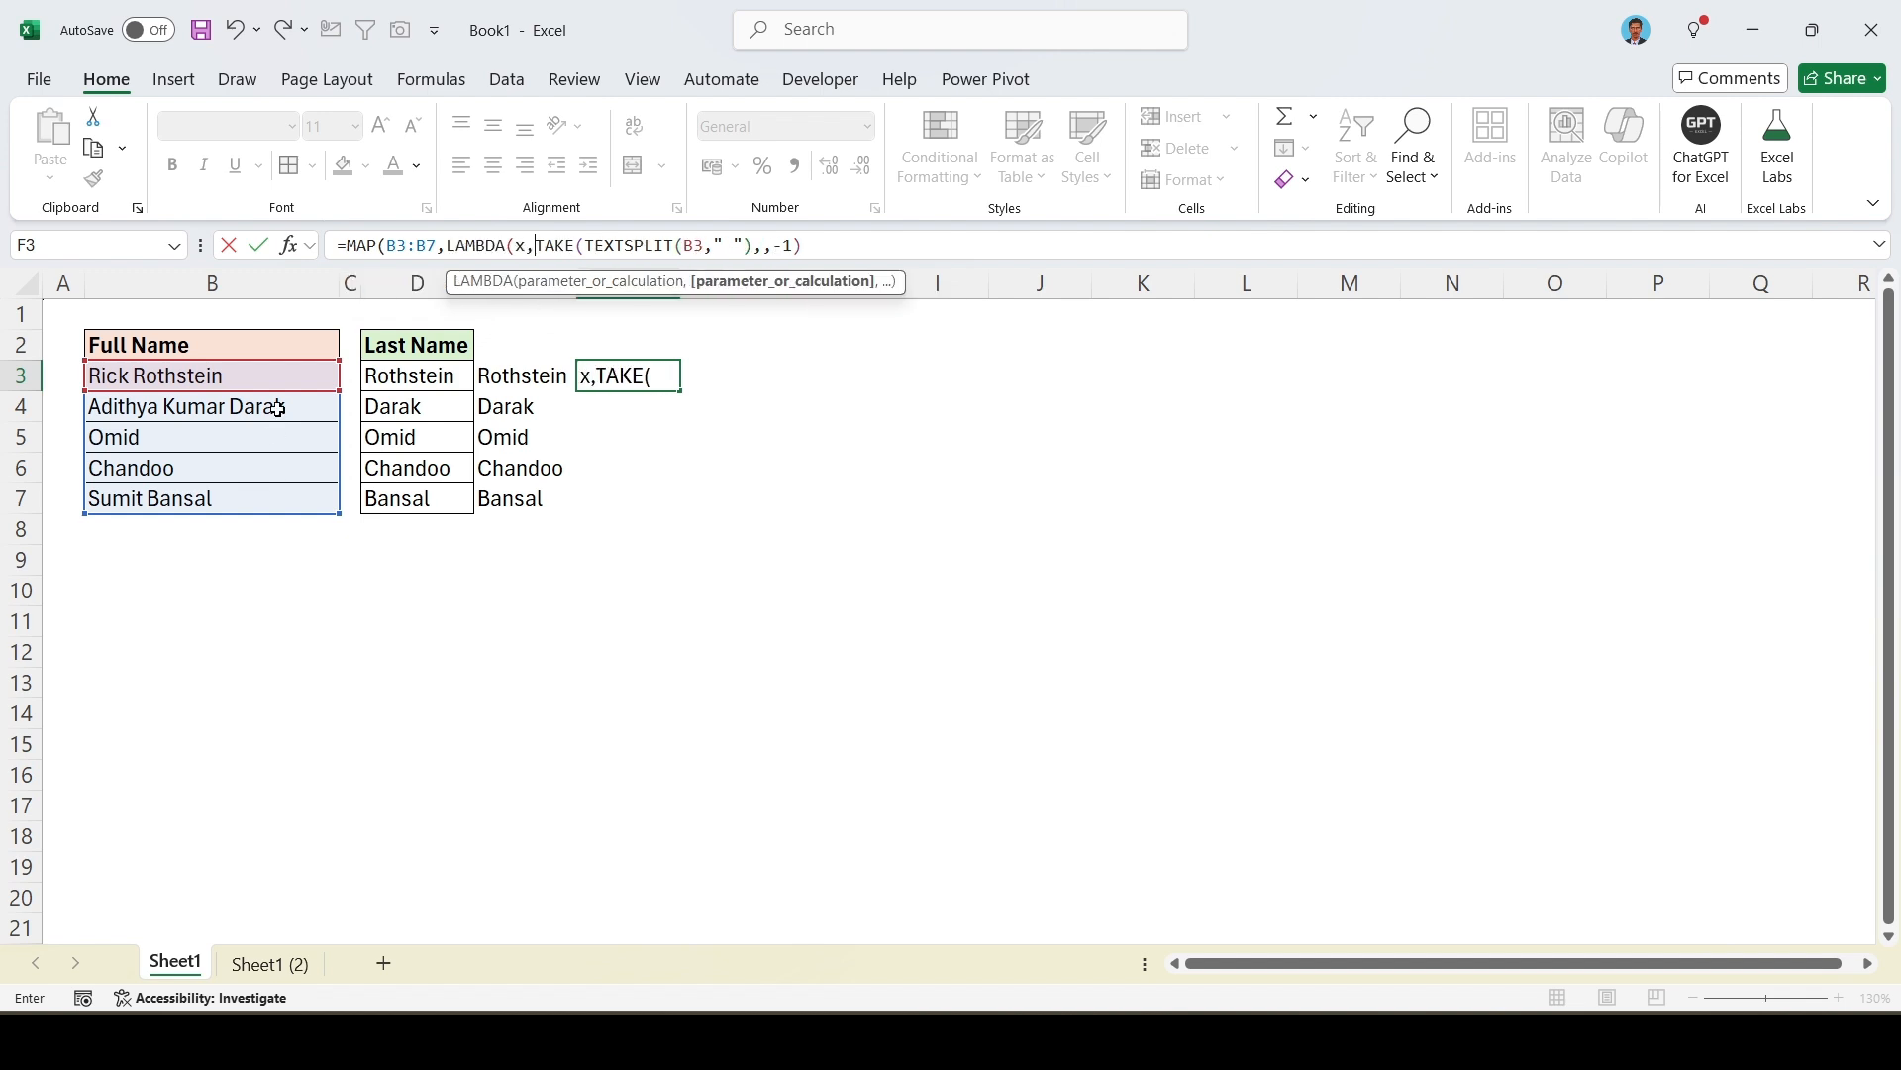
# - Replace B3 with x as the TEXTSPLIT text argument, close the LAMBDA and MAP parentheses, and enter the formula in F3
pyautogui.doubleClick(690, 245)
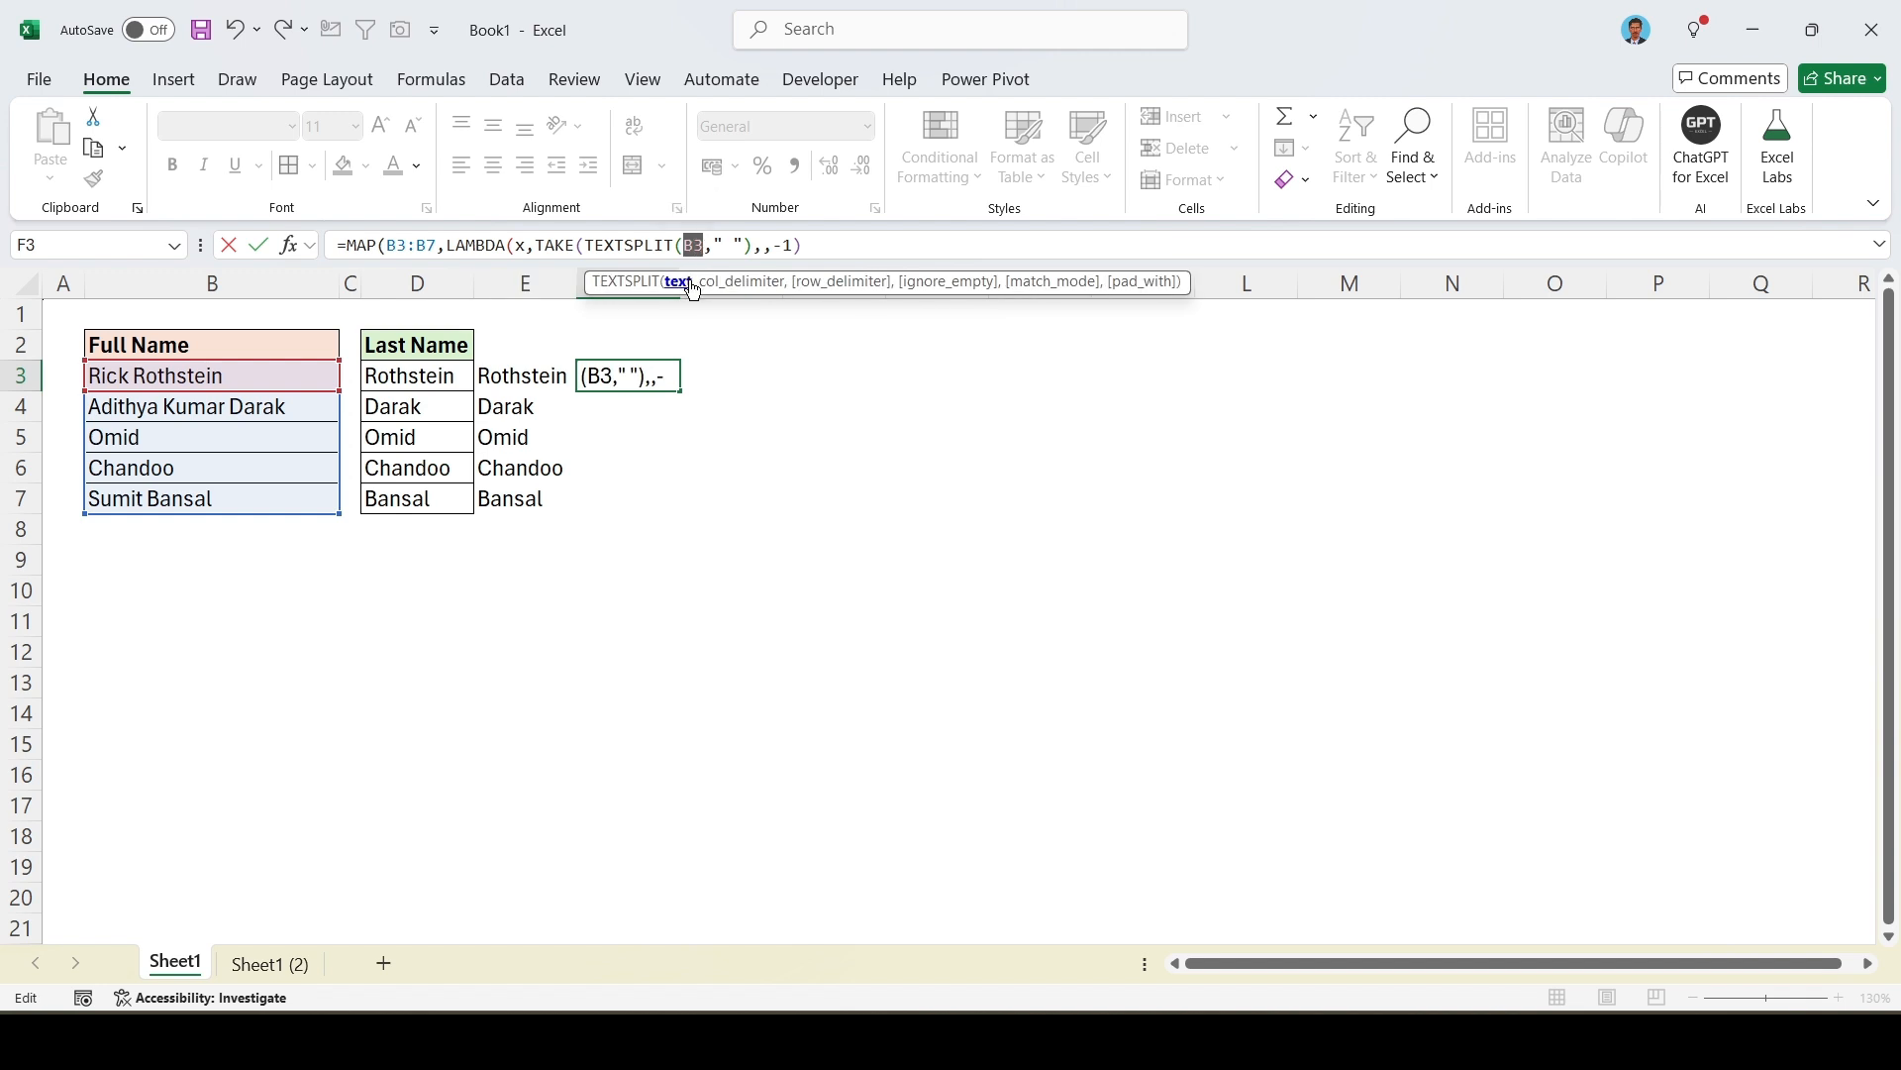
pyautogui.write('x')
pyautogui.click(812, 251)
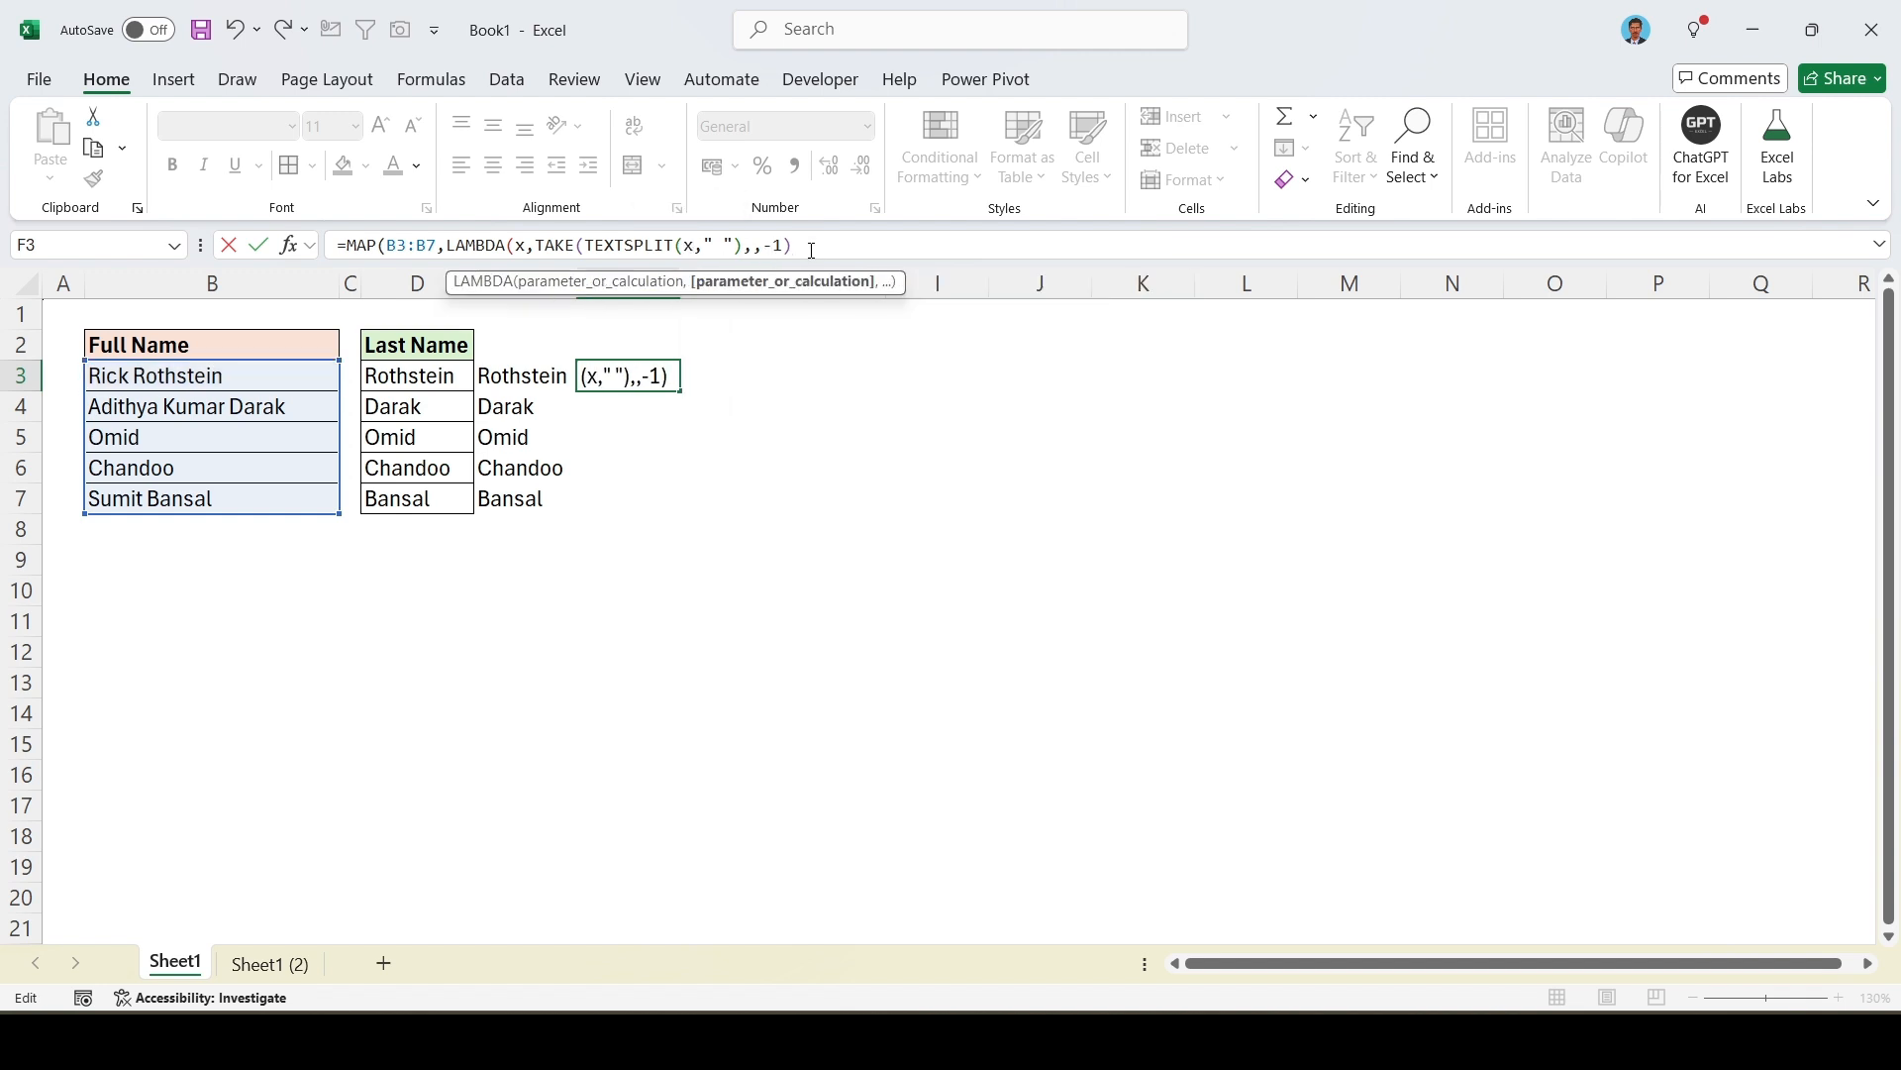
pyautogui.write(')')
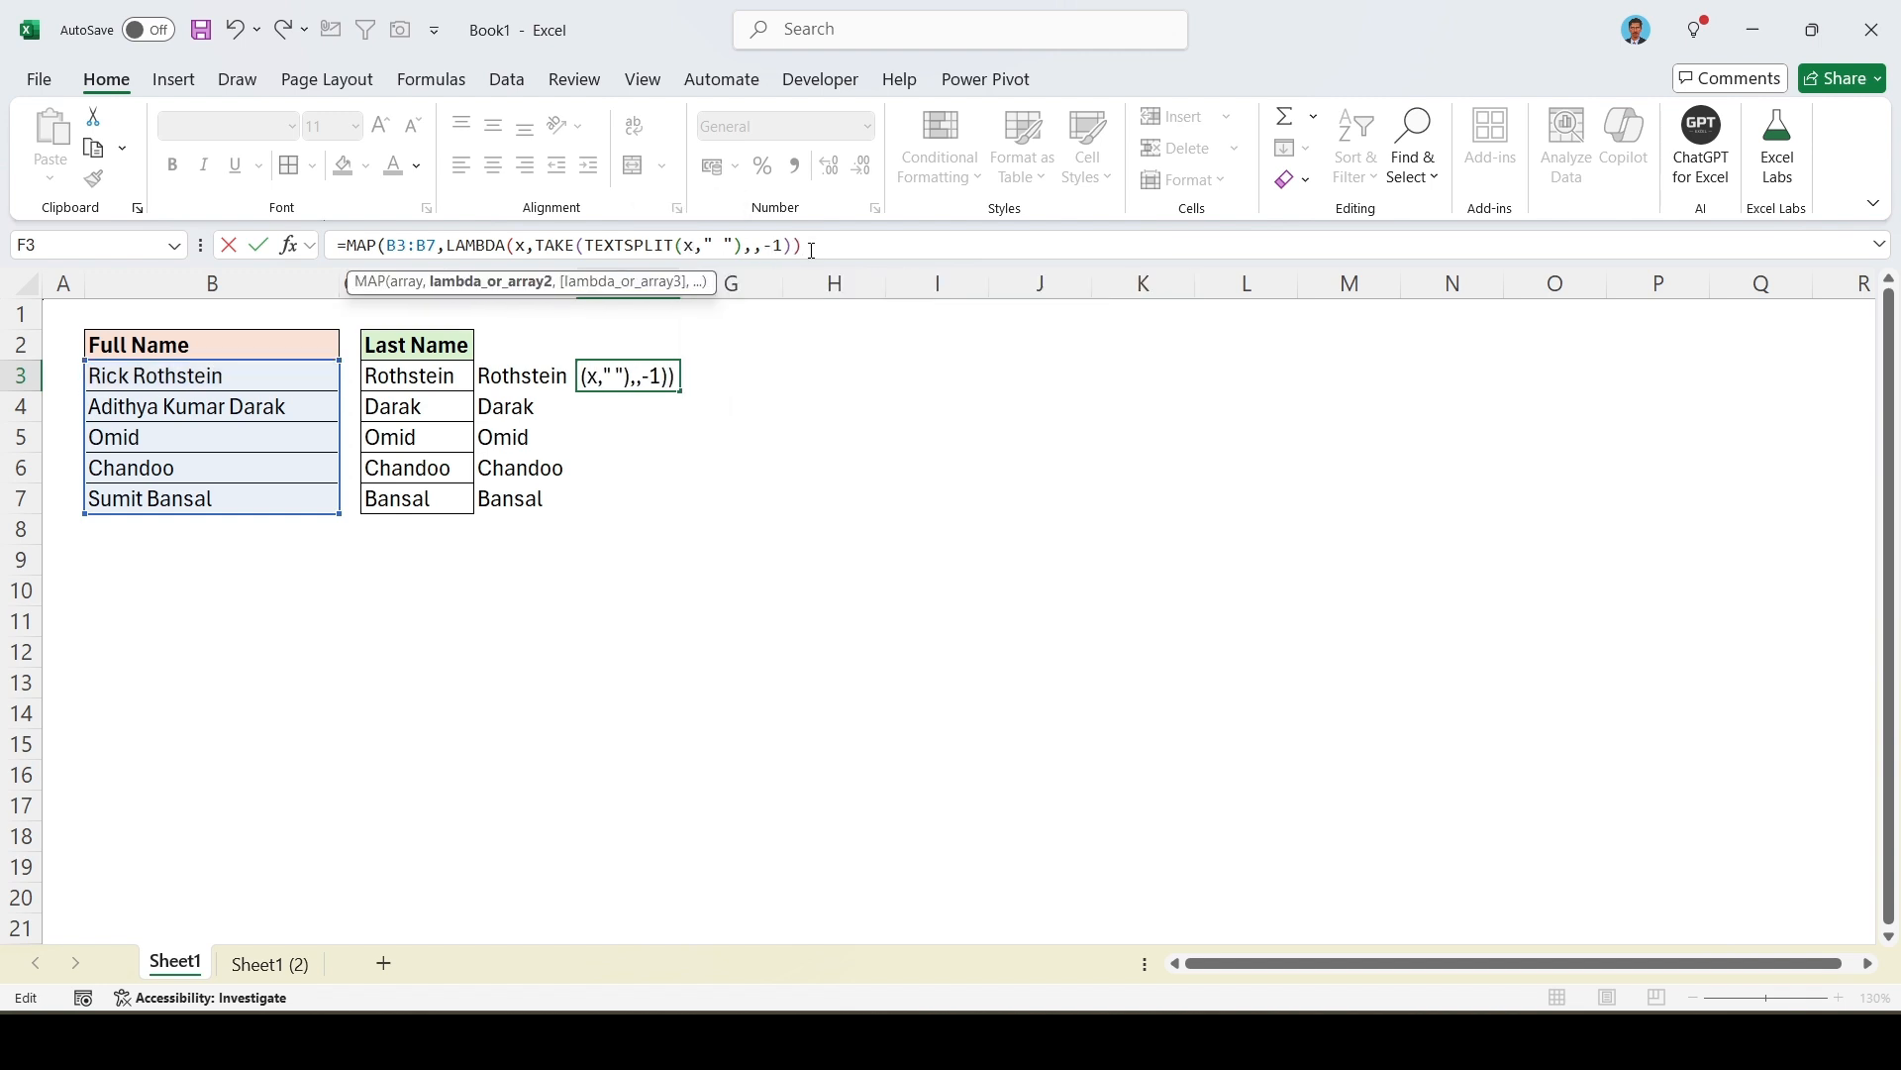
pyautogui.write(')')
pyautogui.press('Return')
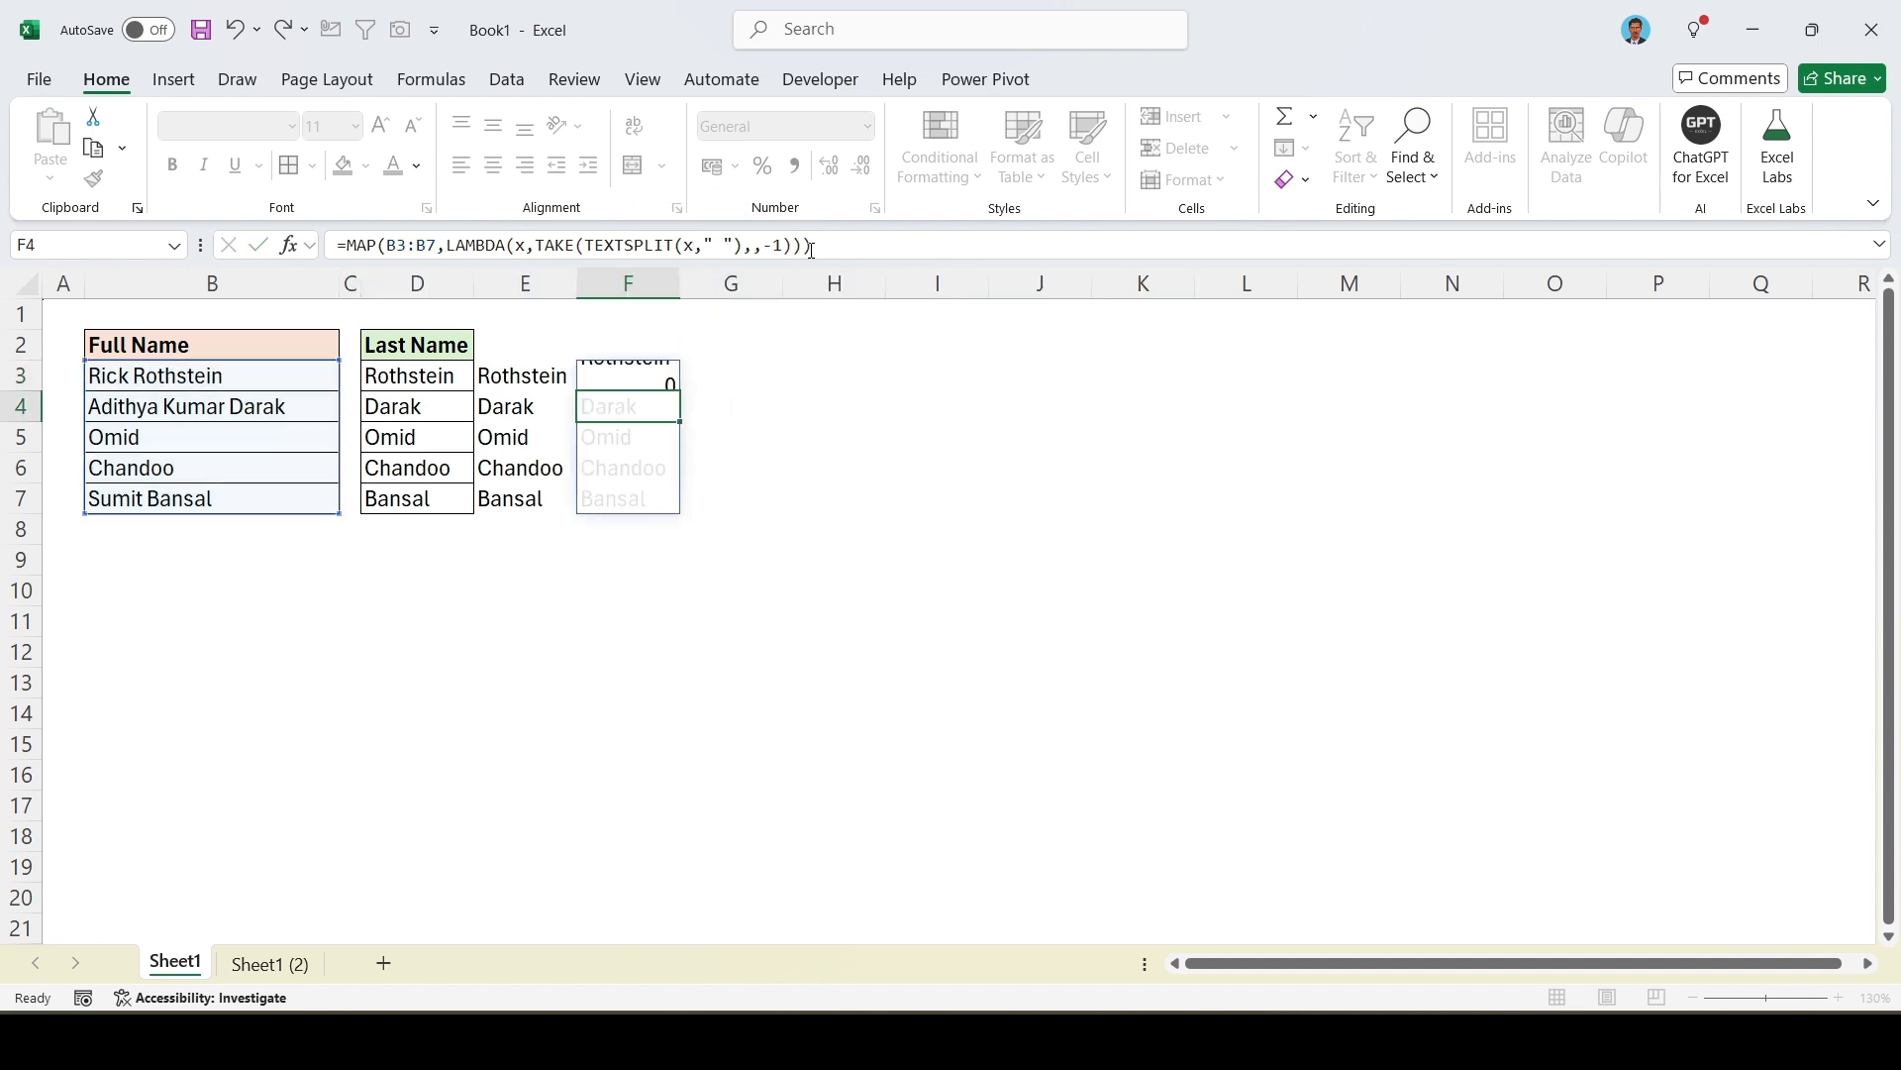